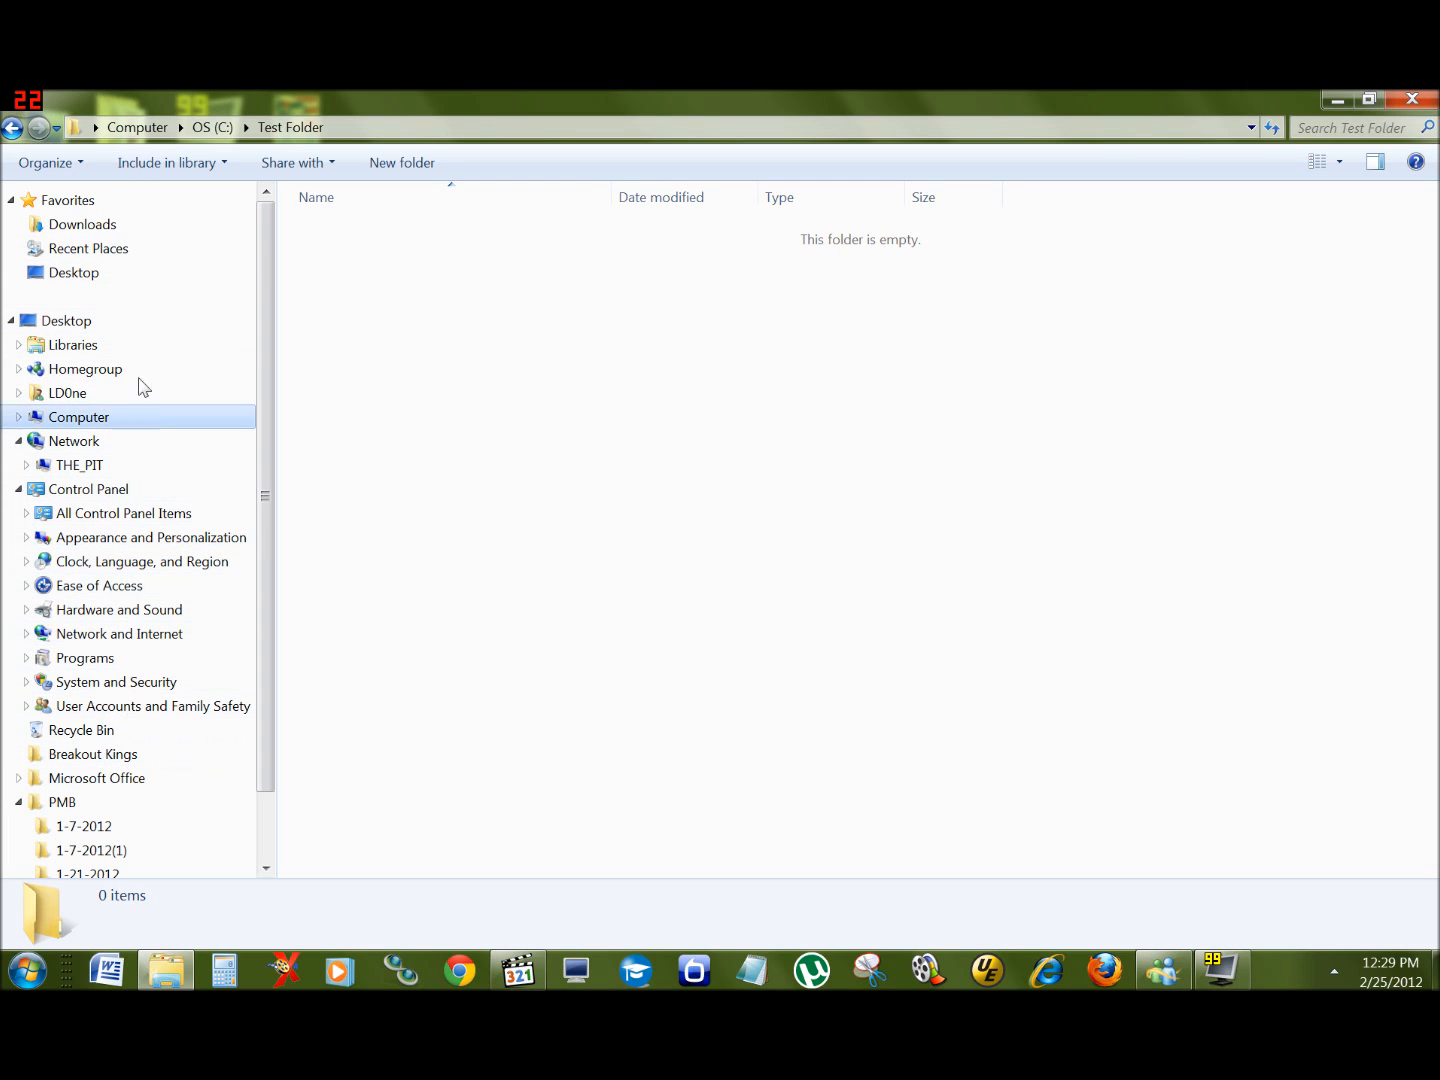
Step: Create a new folder named Folder One inside Test Folder
left_click(20, 417)
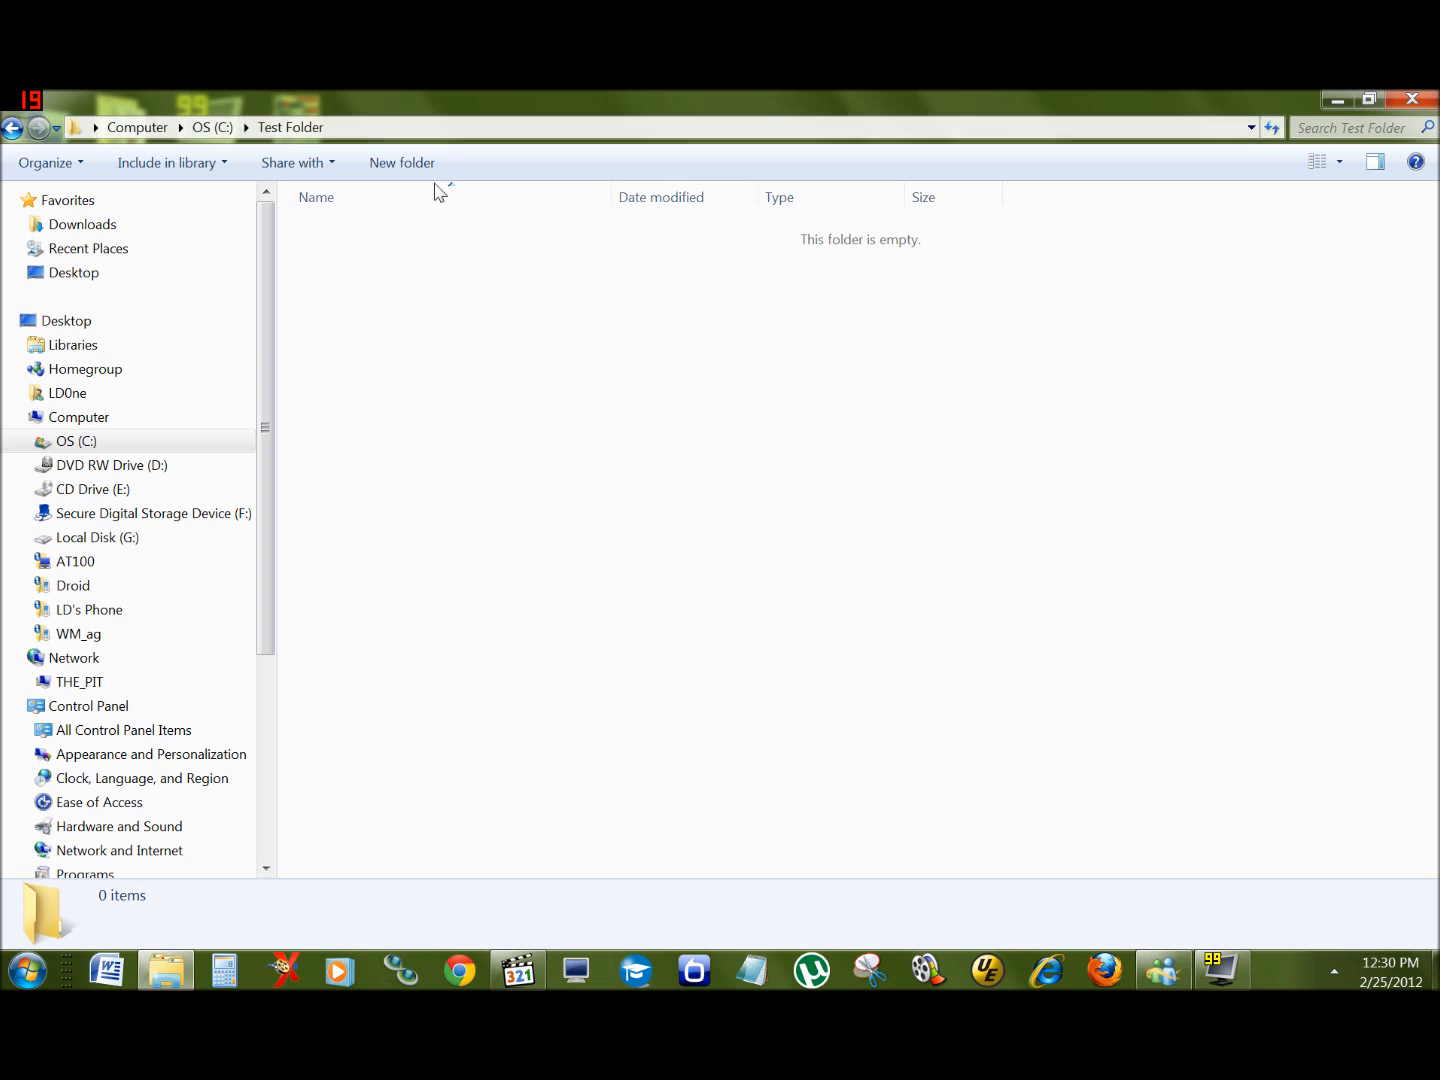
right_click(827, 336)
mouse_move(959, 579)
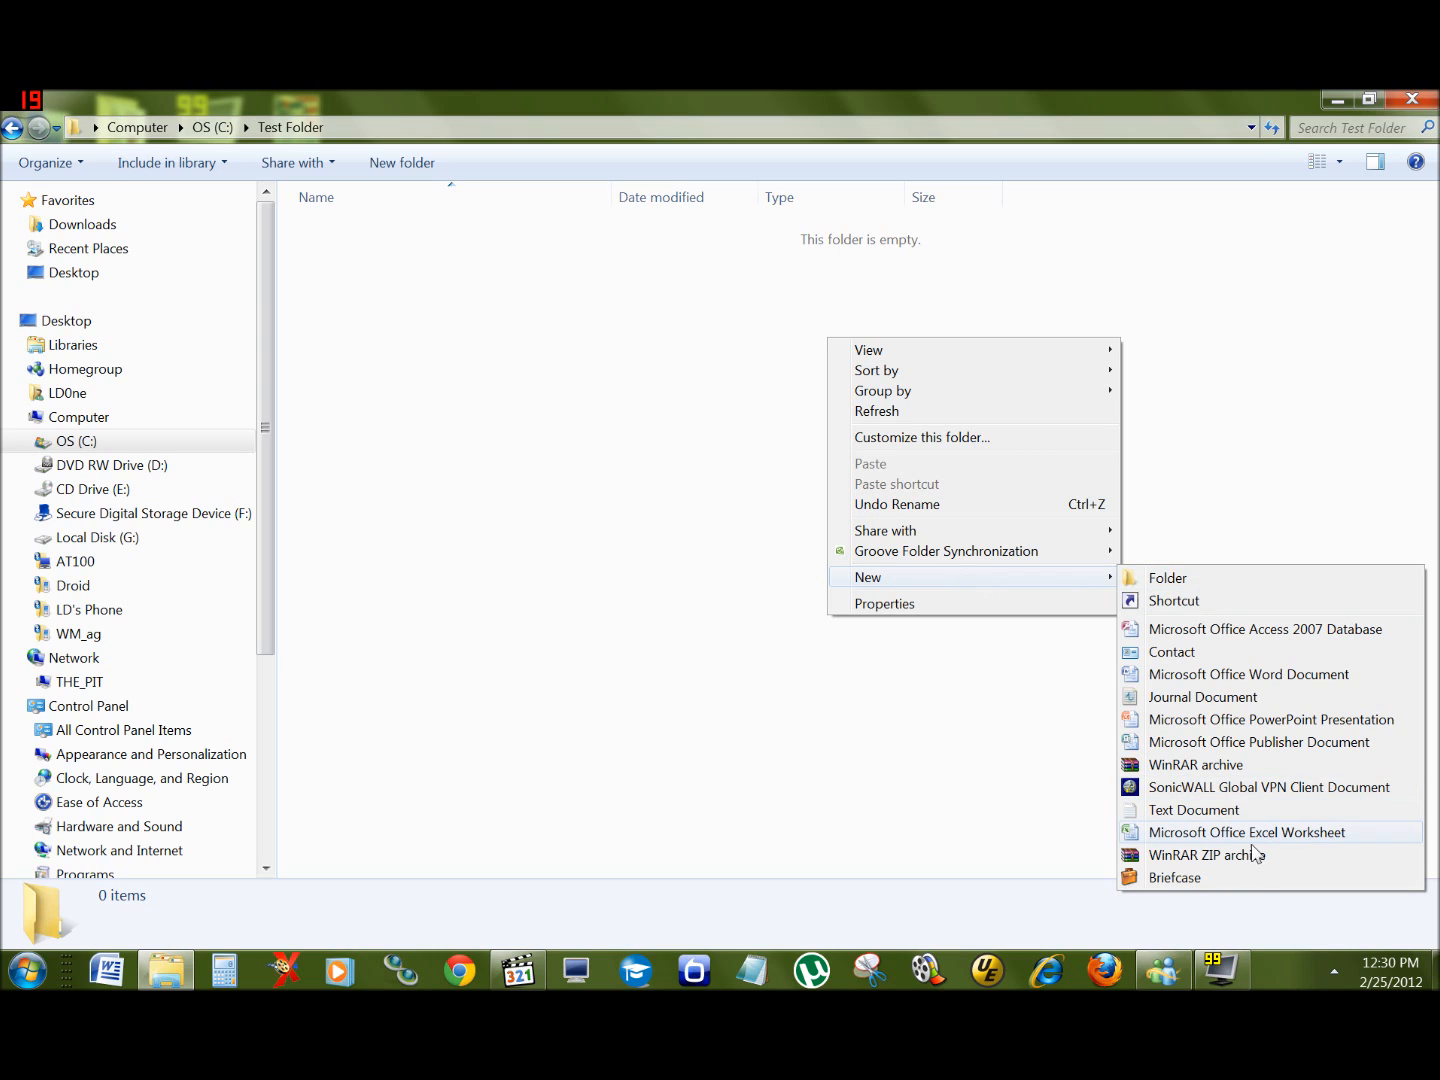
left_click(1177, 581)
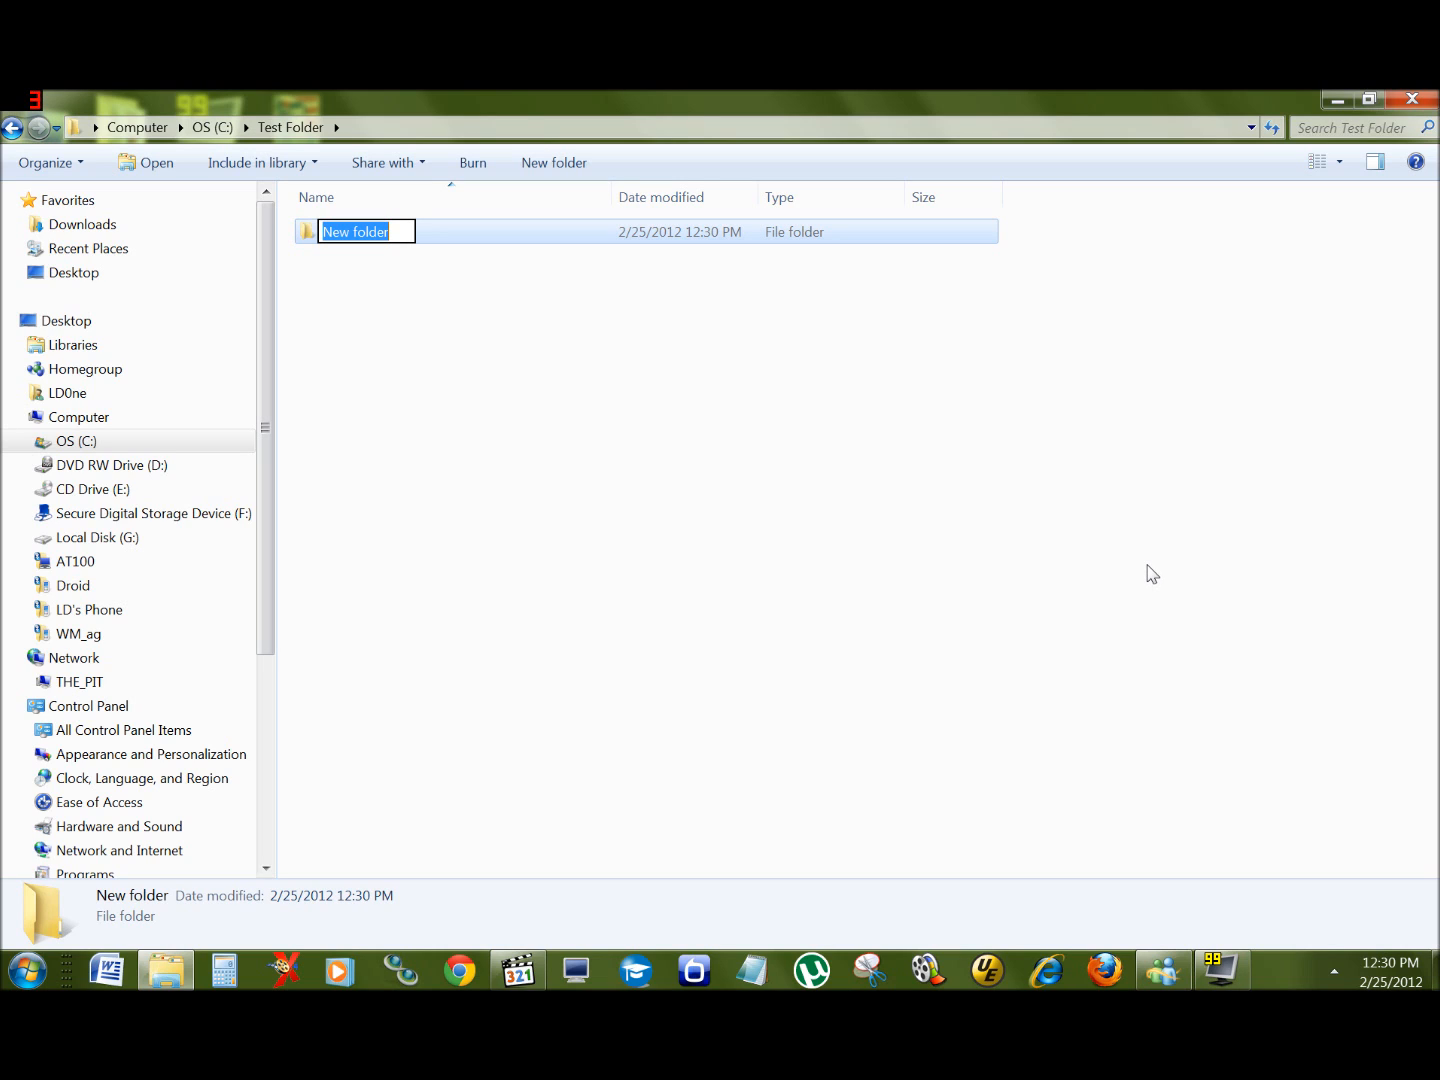
type("FOlder")
key("BackSpace")
key("BackSpace")
key("BackSpace")
key("BackSpace")
key("BackSpace")
type("older 1")
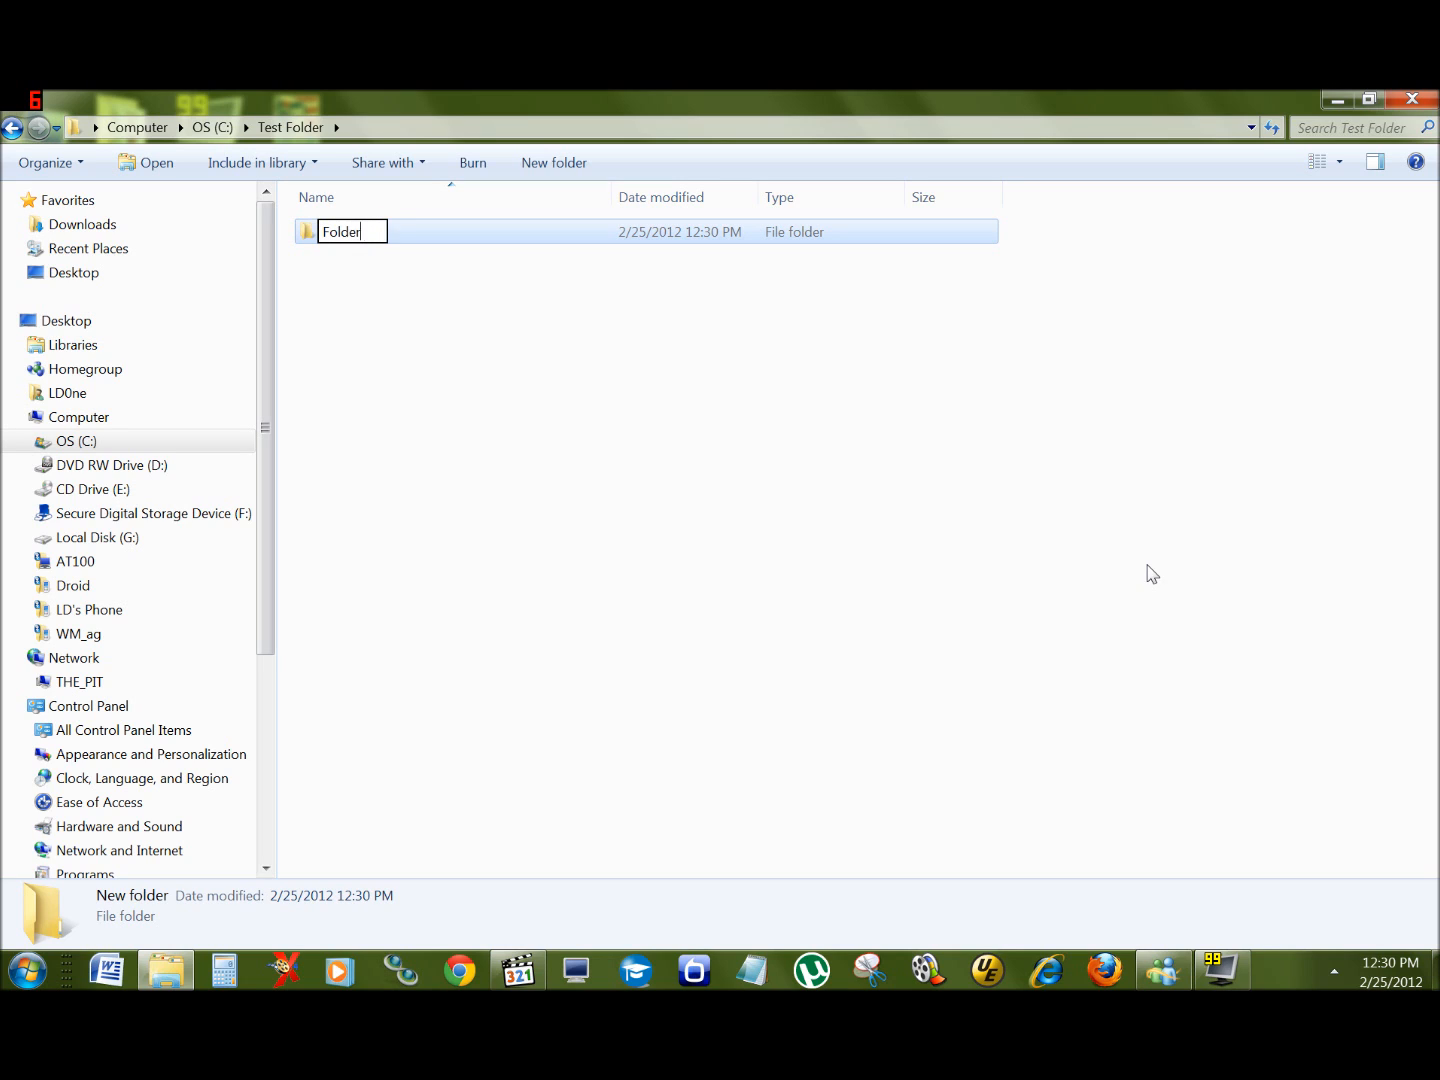
key("BackSpace")
type("One")
key("Return")
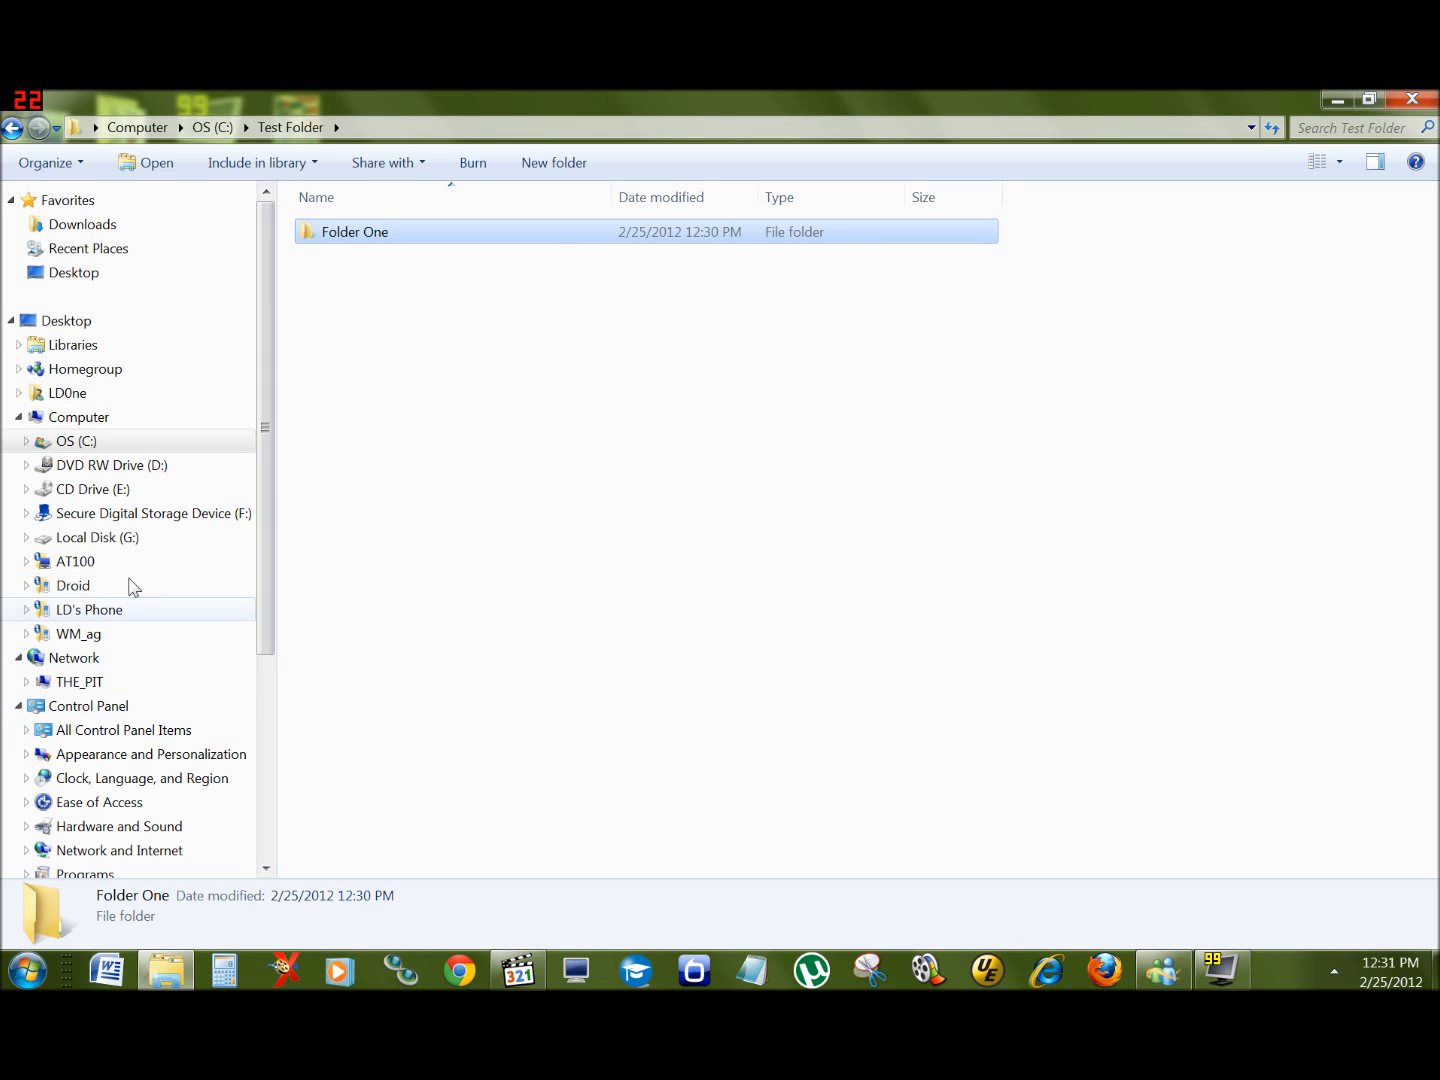
Step: Show the desktop and select meh.ro6901.jpg, archer-fx.jpg, the 389994 image and LD Knows Episode 1.wmv
left_click_drag(274, 627, 285, 389)
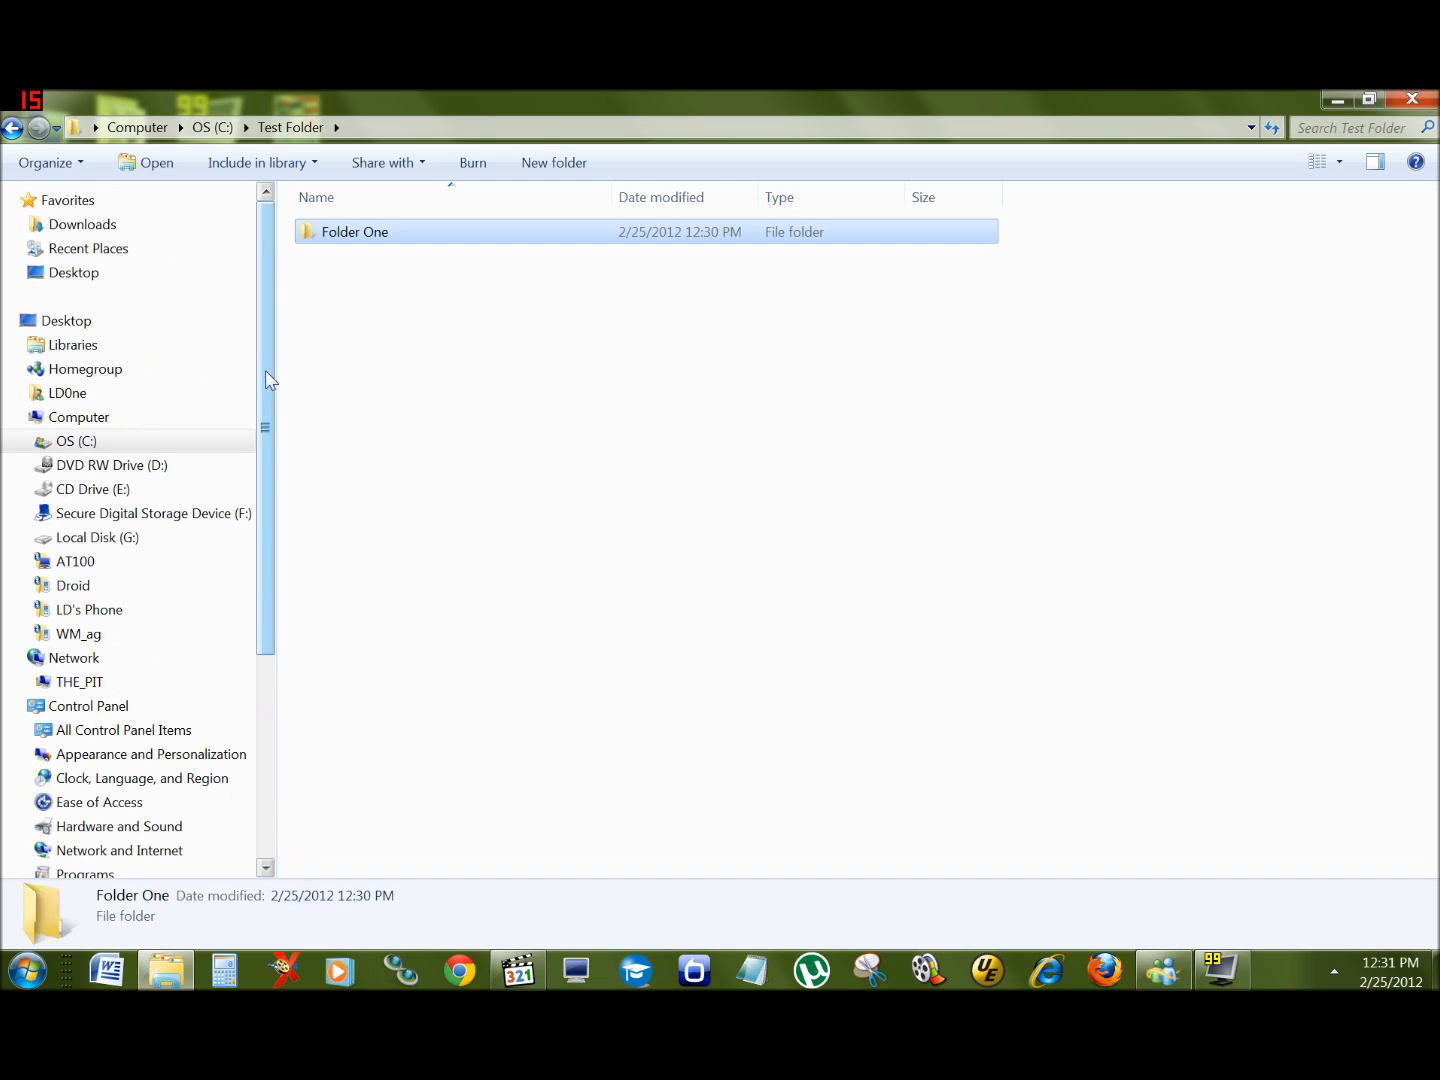
left_click(1436, 970)
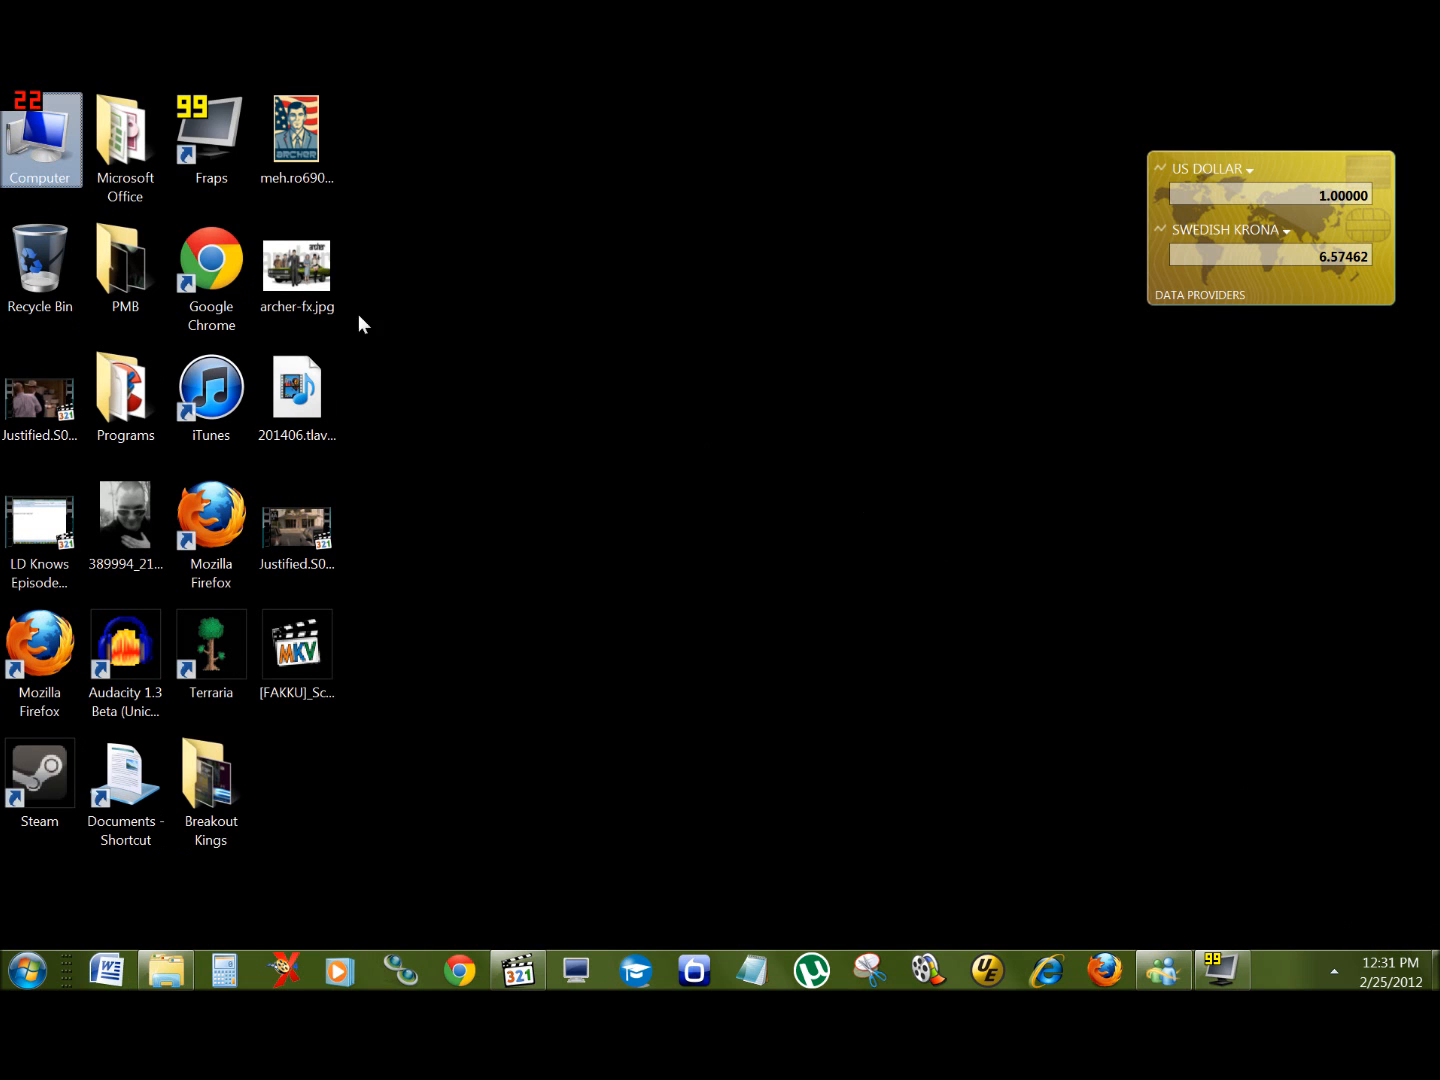
left_click(275, 140)
left_click(319, 283)
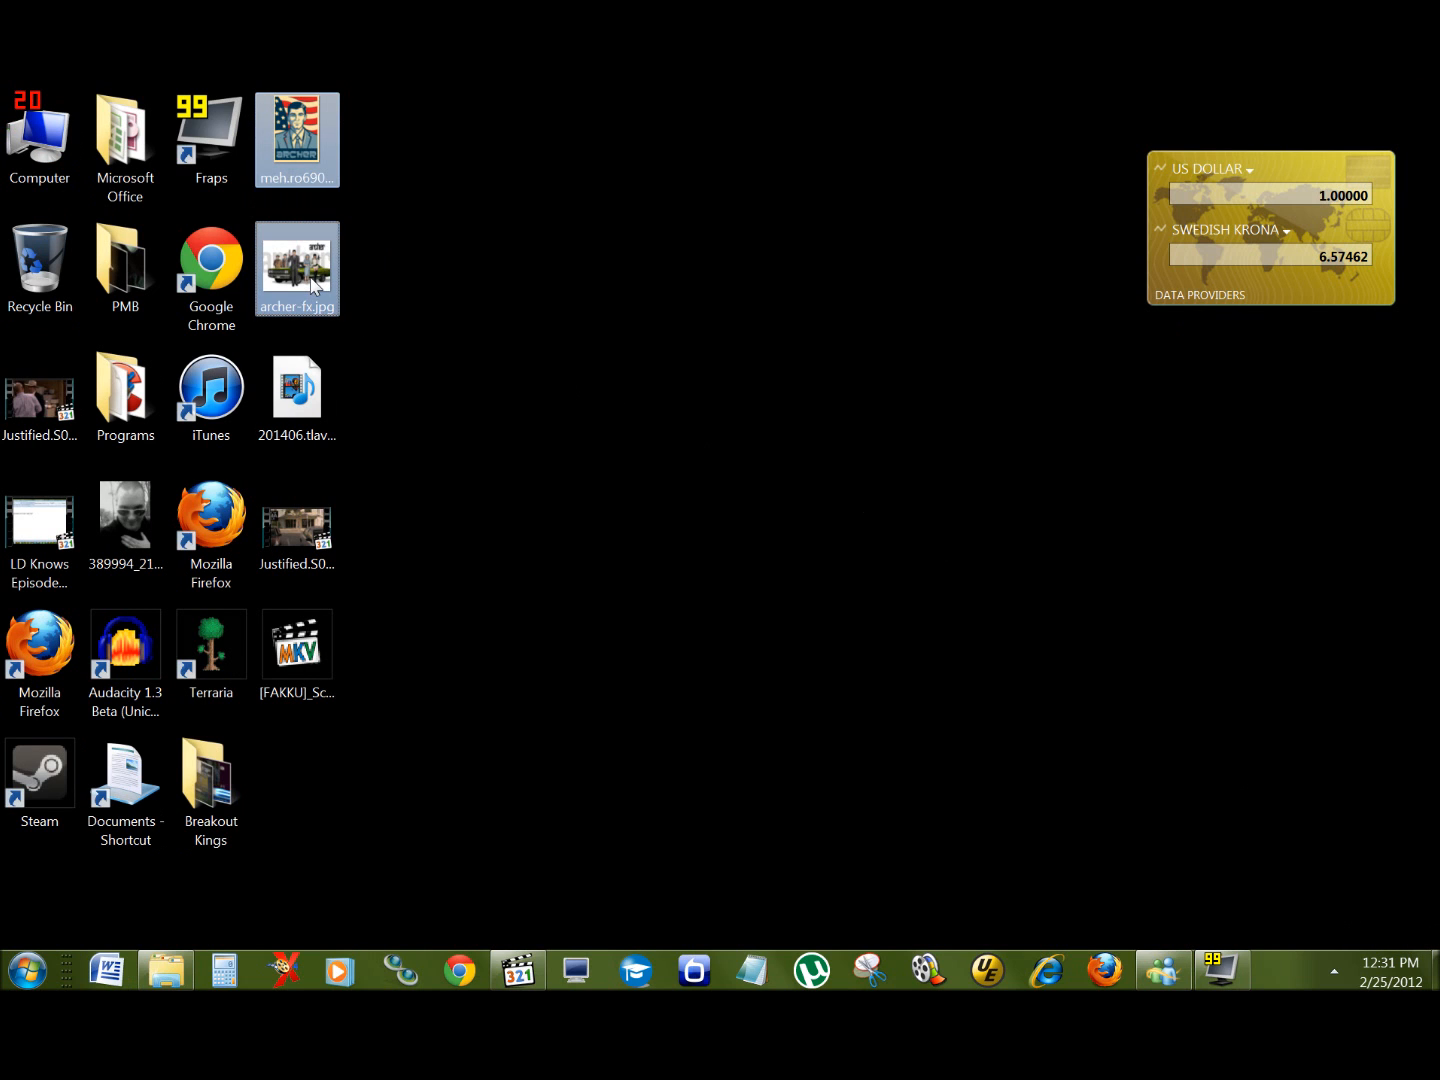
left_click(477, 231)
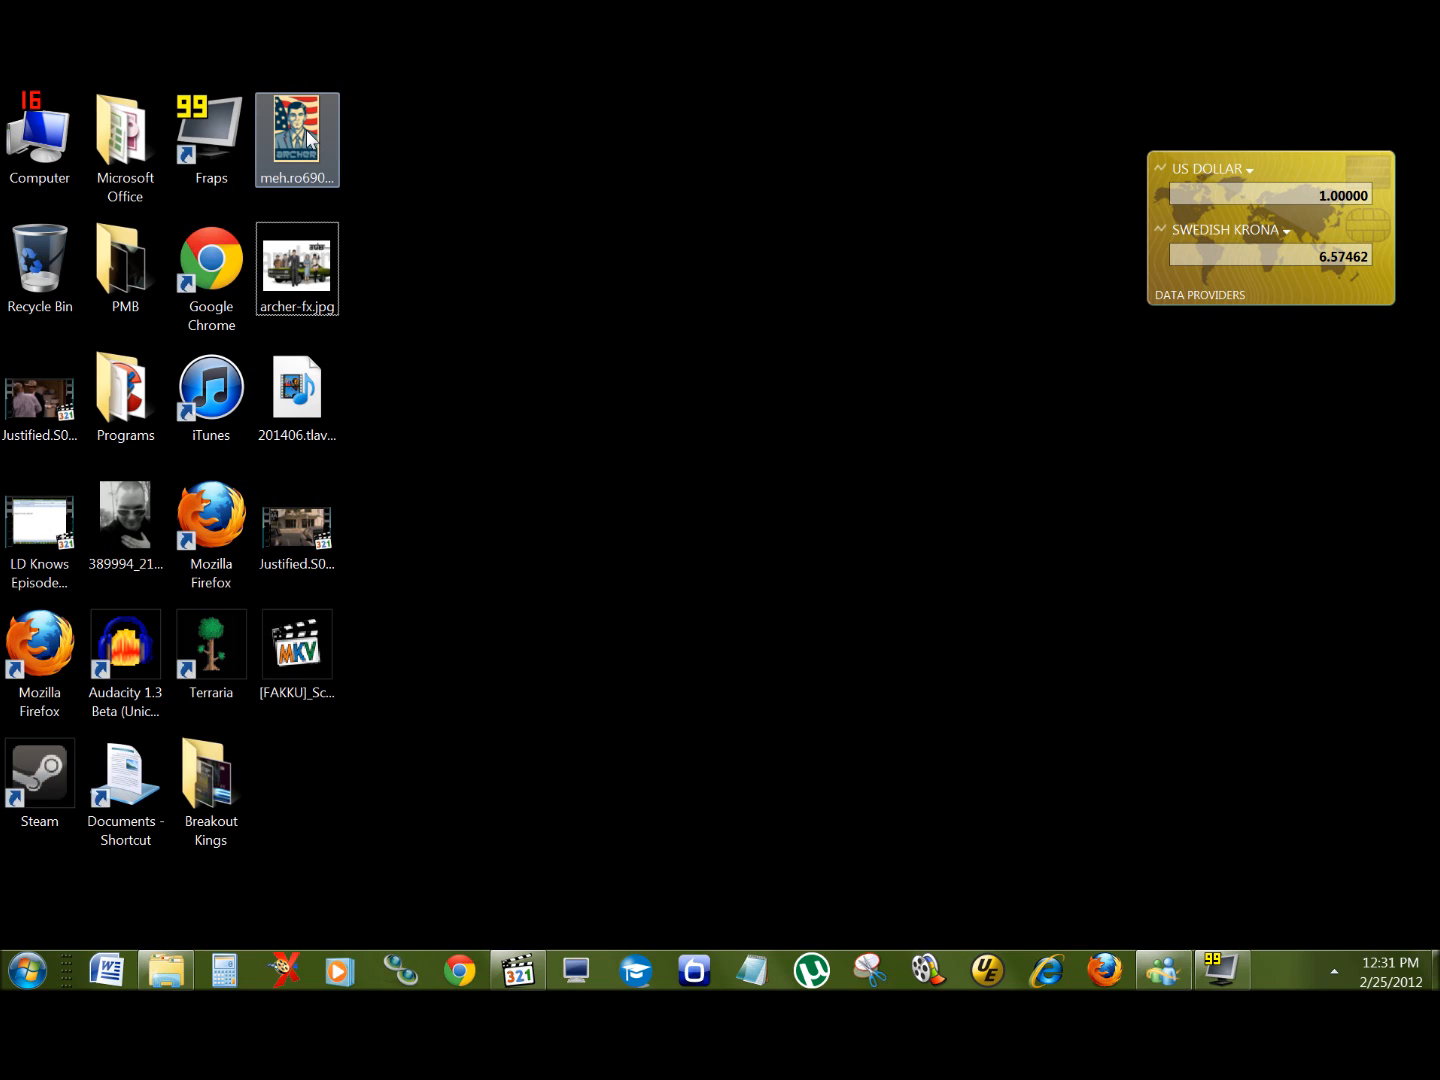
mouse_move(307, 131)
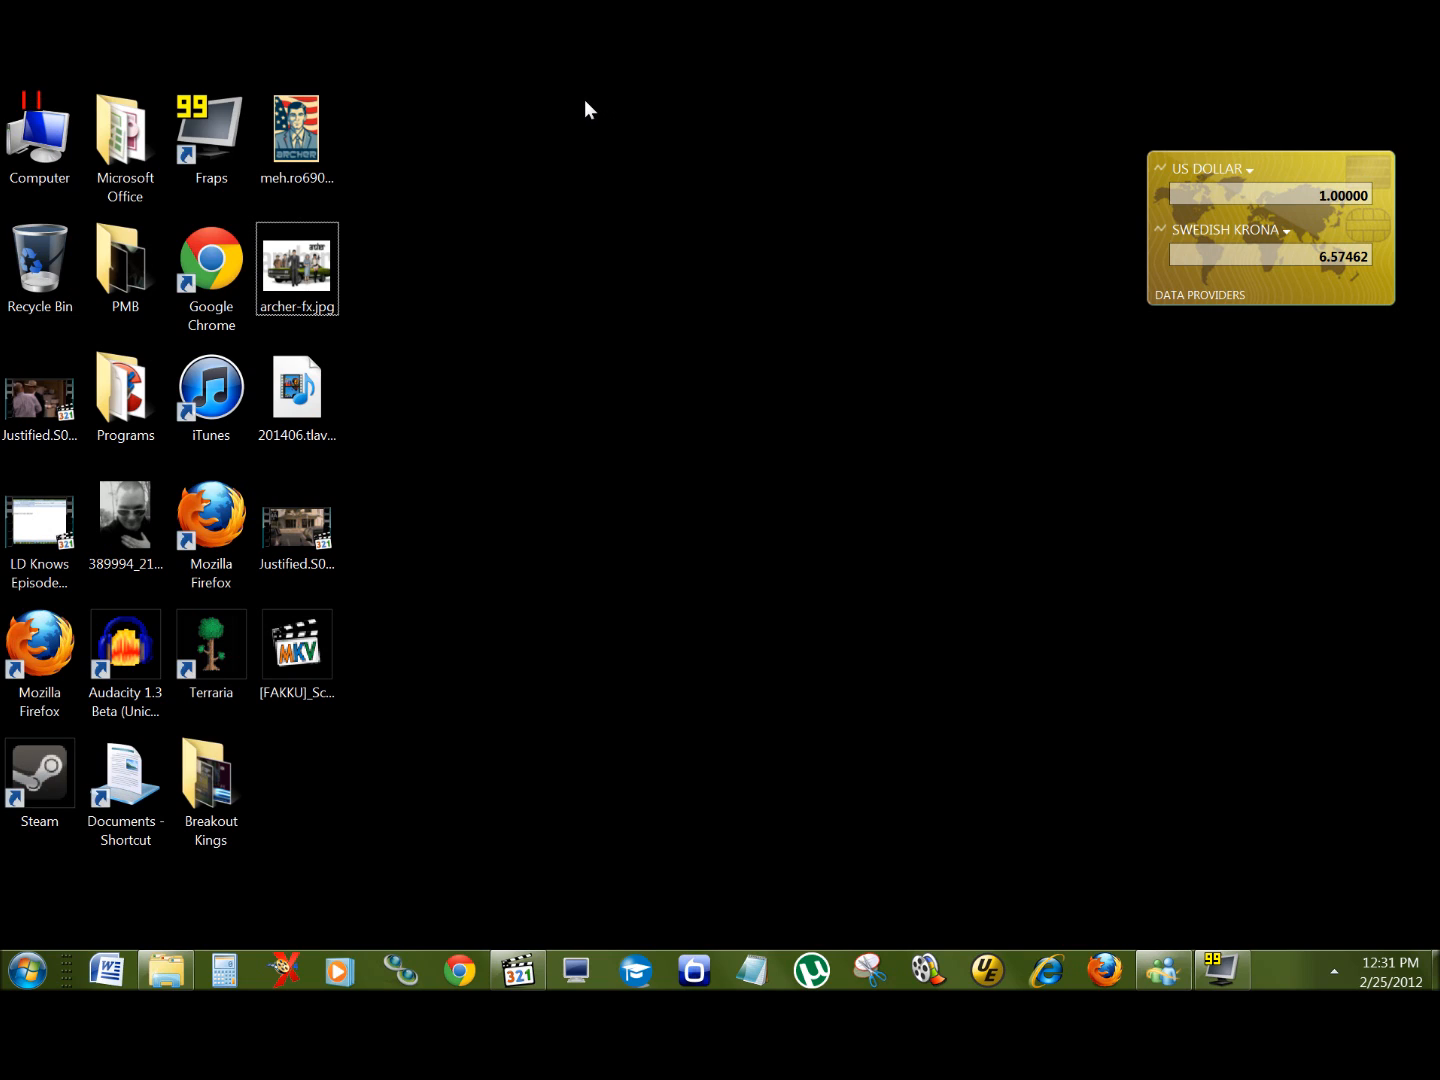
left_click(308, 153)
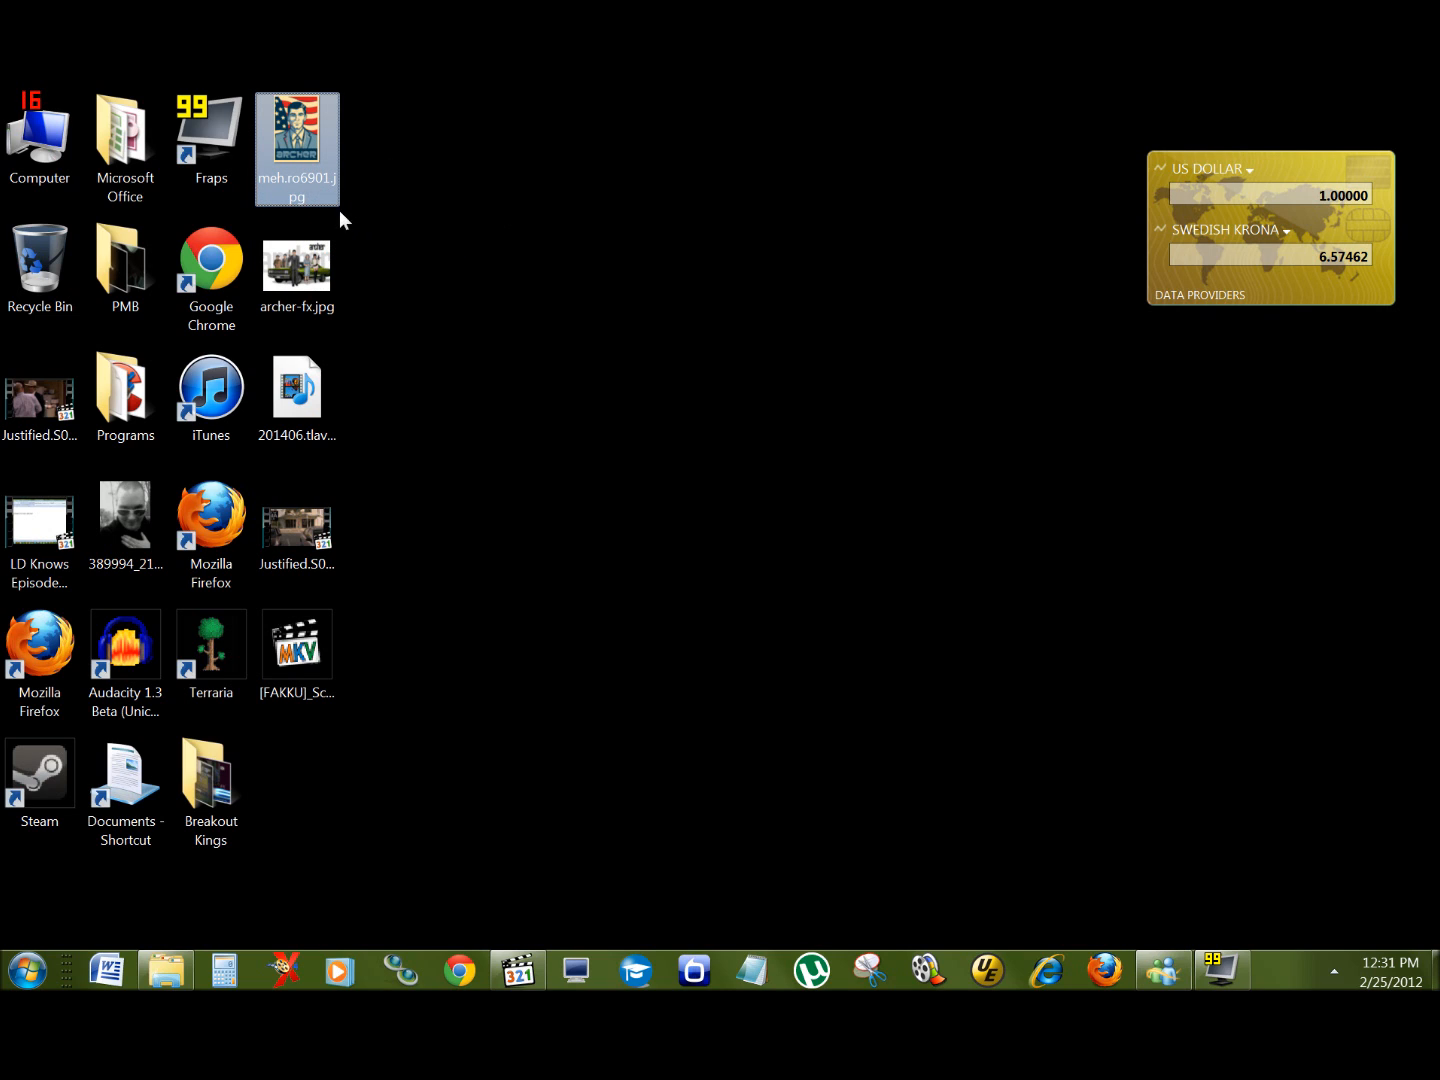
left_click(297, 283, "ctrl")
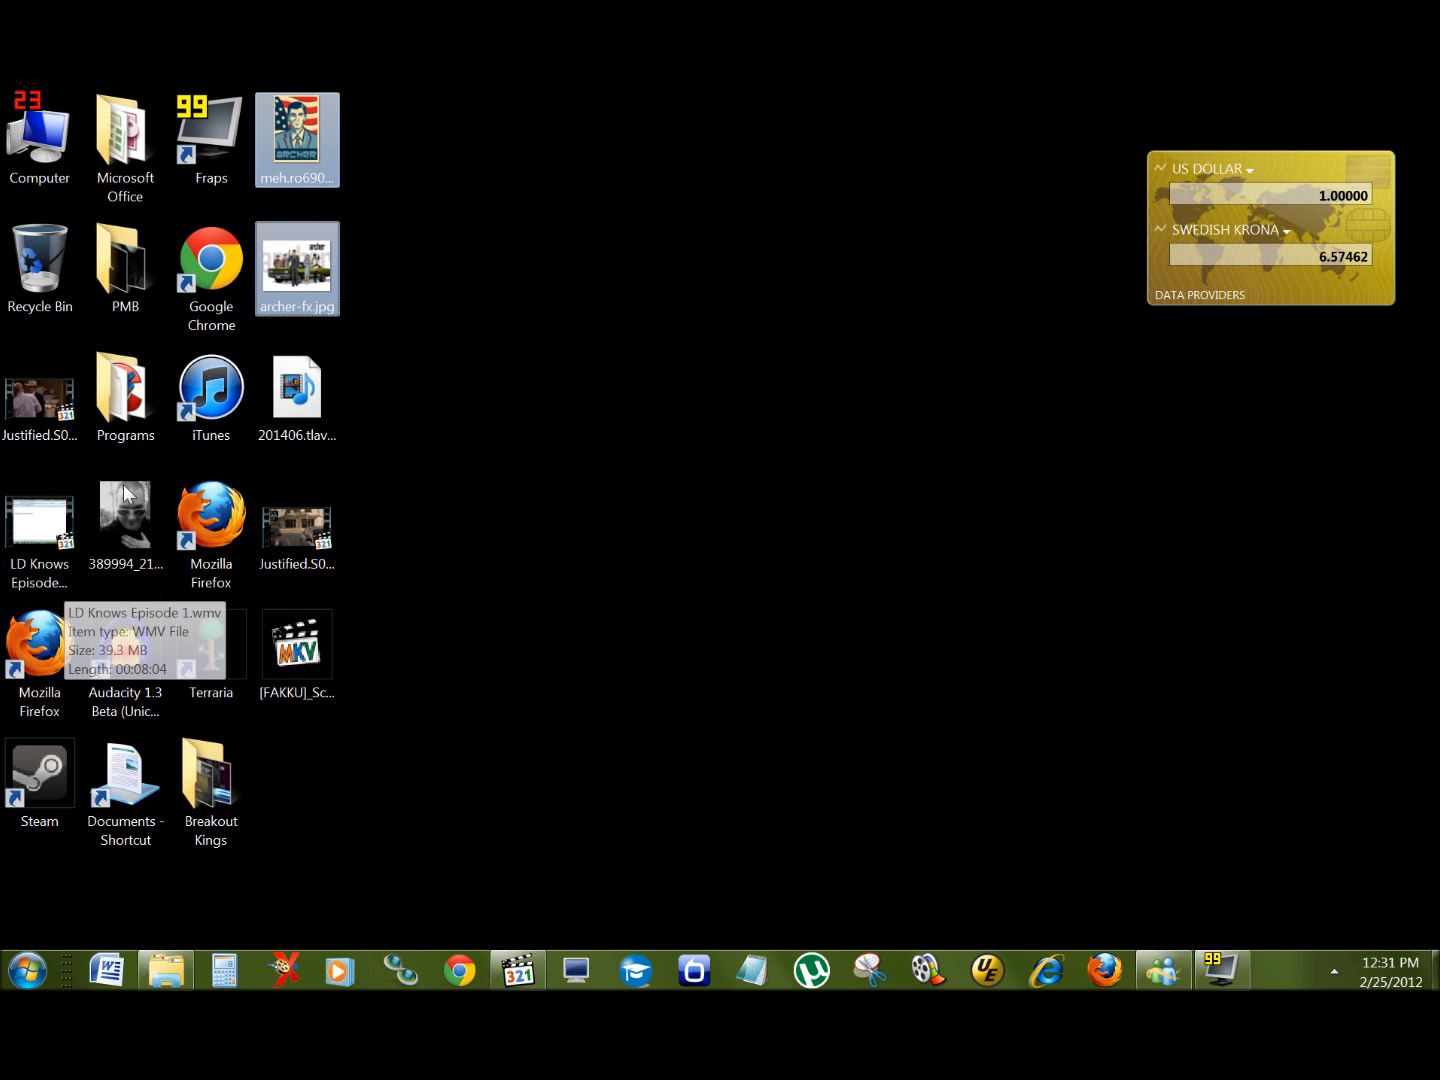
left_click(134, 544, "ctrl")
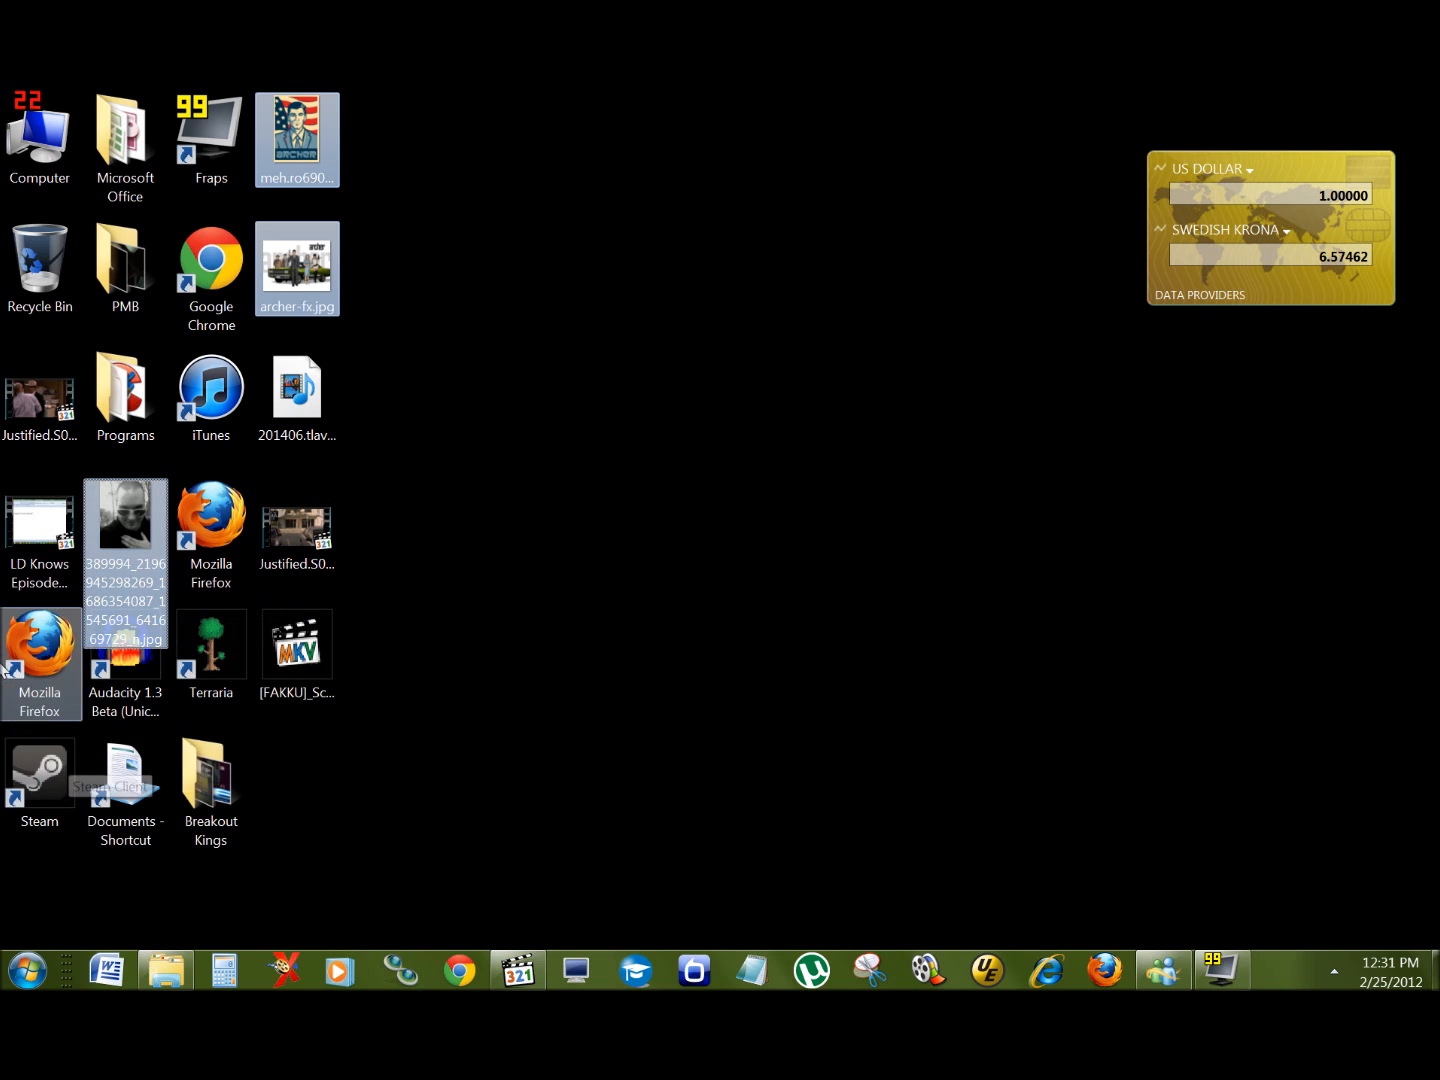
left_click(40, 541, "ctrl")
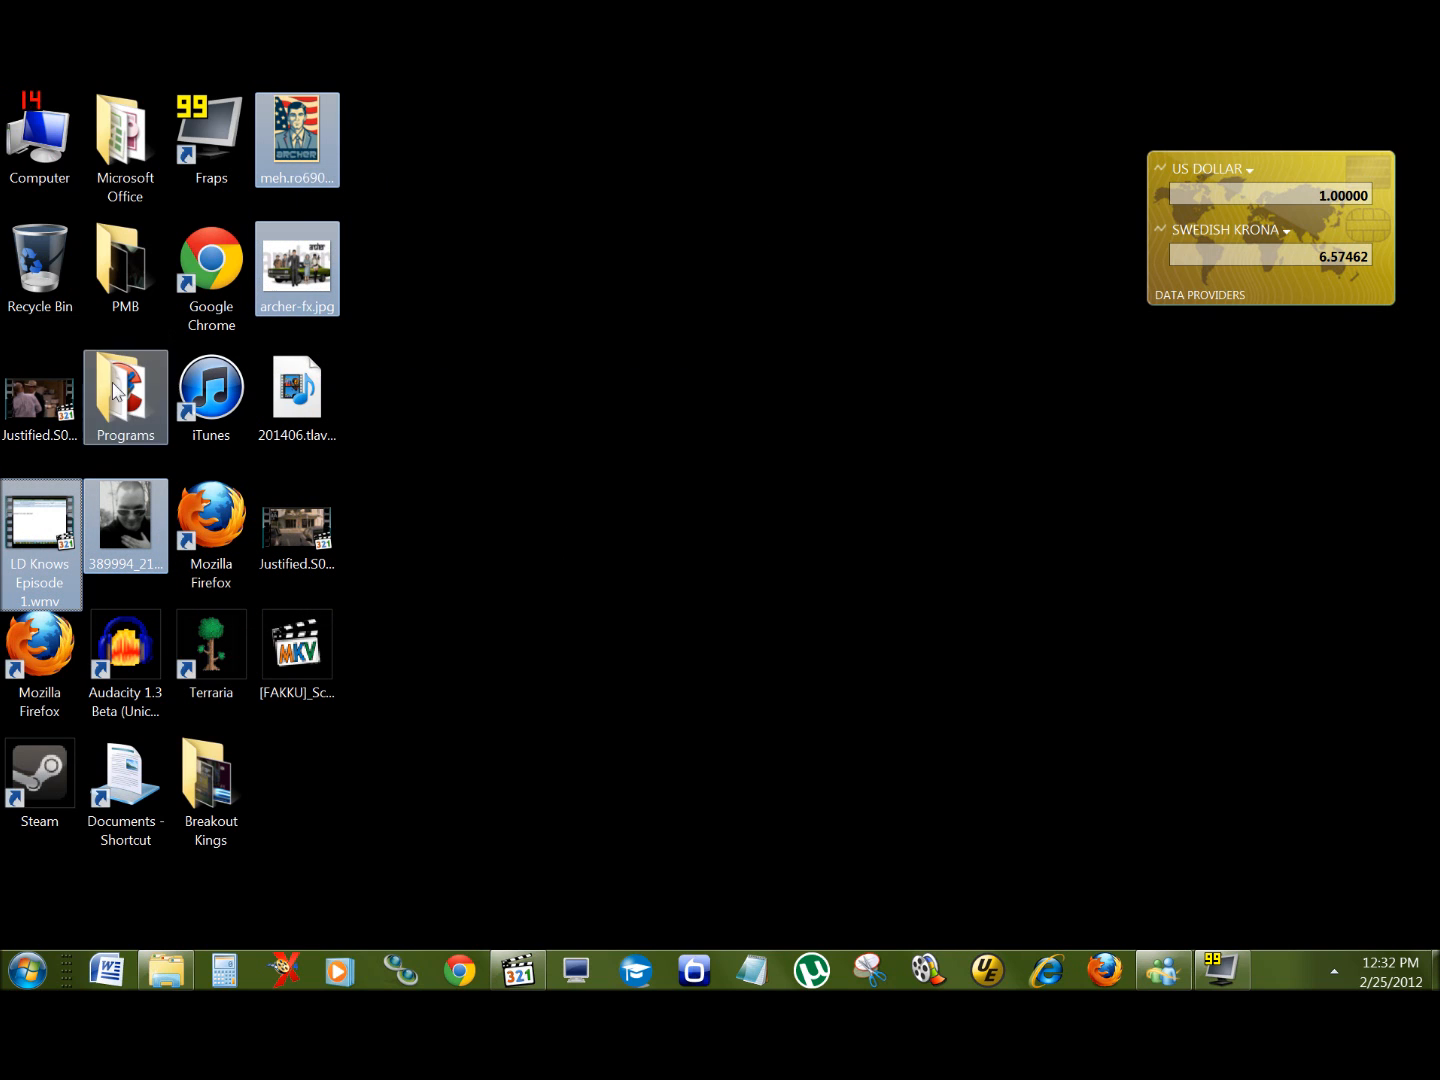
Step: Copy the four selected desktop files
left_click(296, 149, "ctrl")
right_click(296, 148)
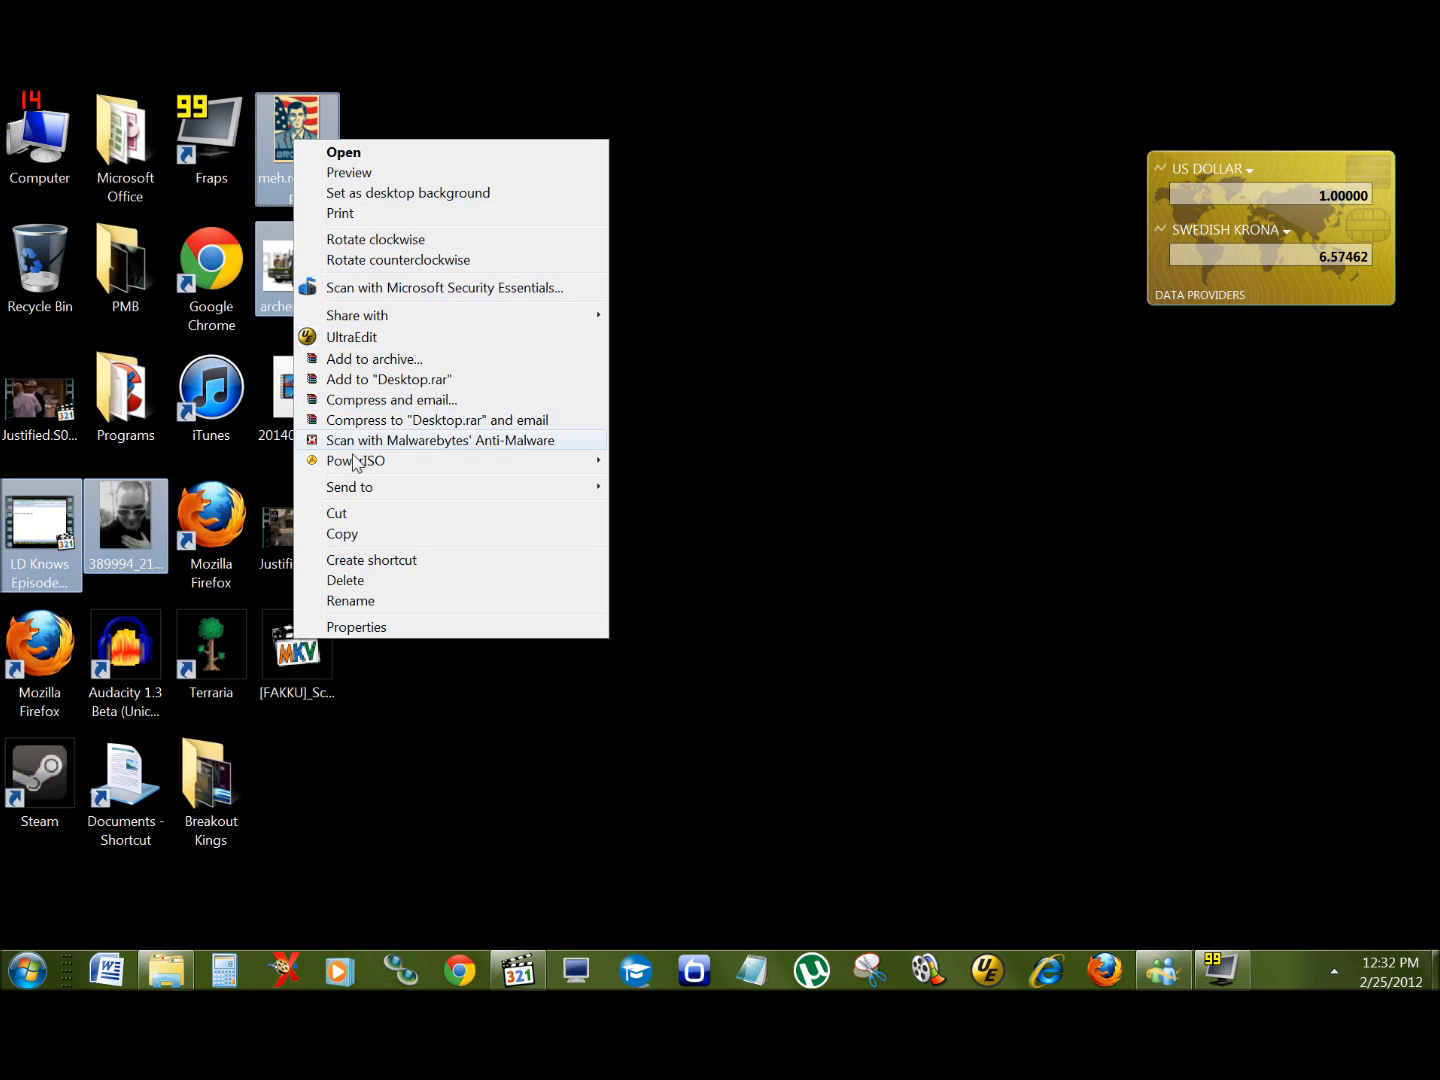
left_click(367, 538)
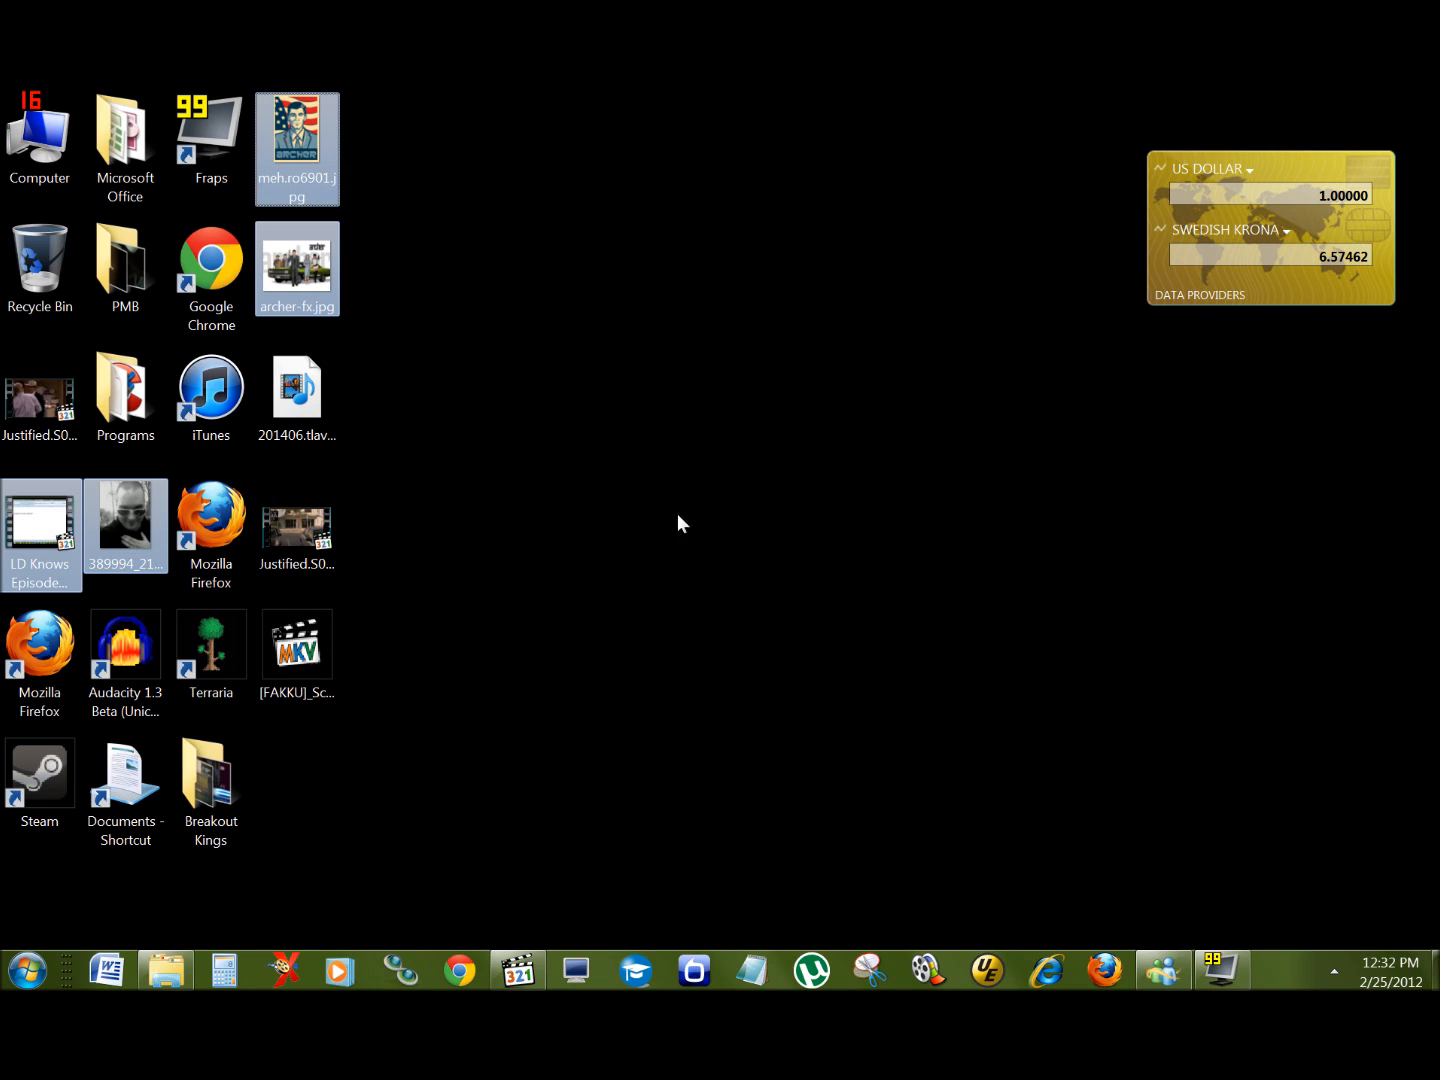
Step: Return to Test Folder, open Folder One and paste the copied files into it
mouse_move(175, 980)
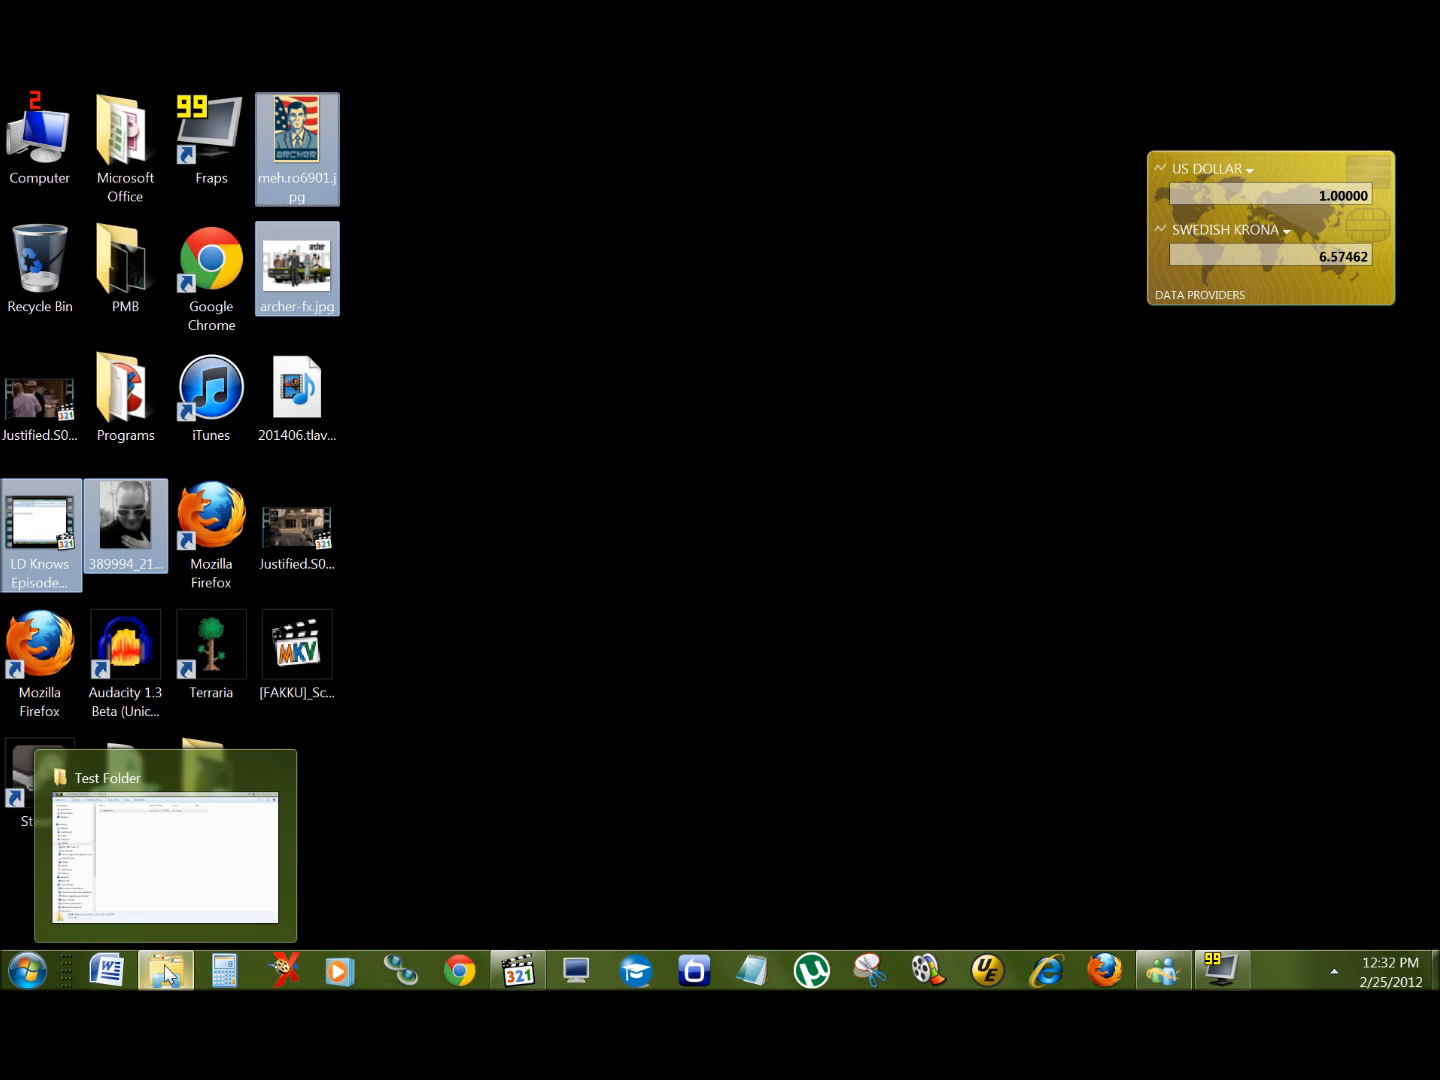
left_click(194, 892)
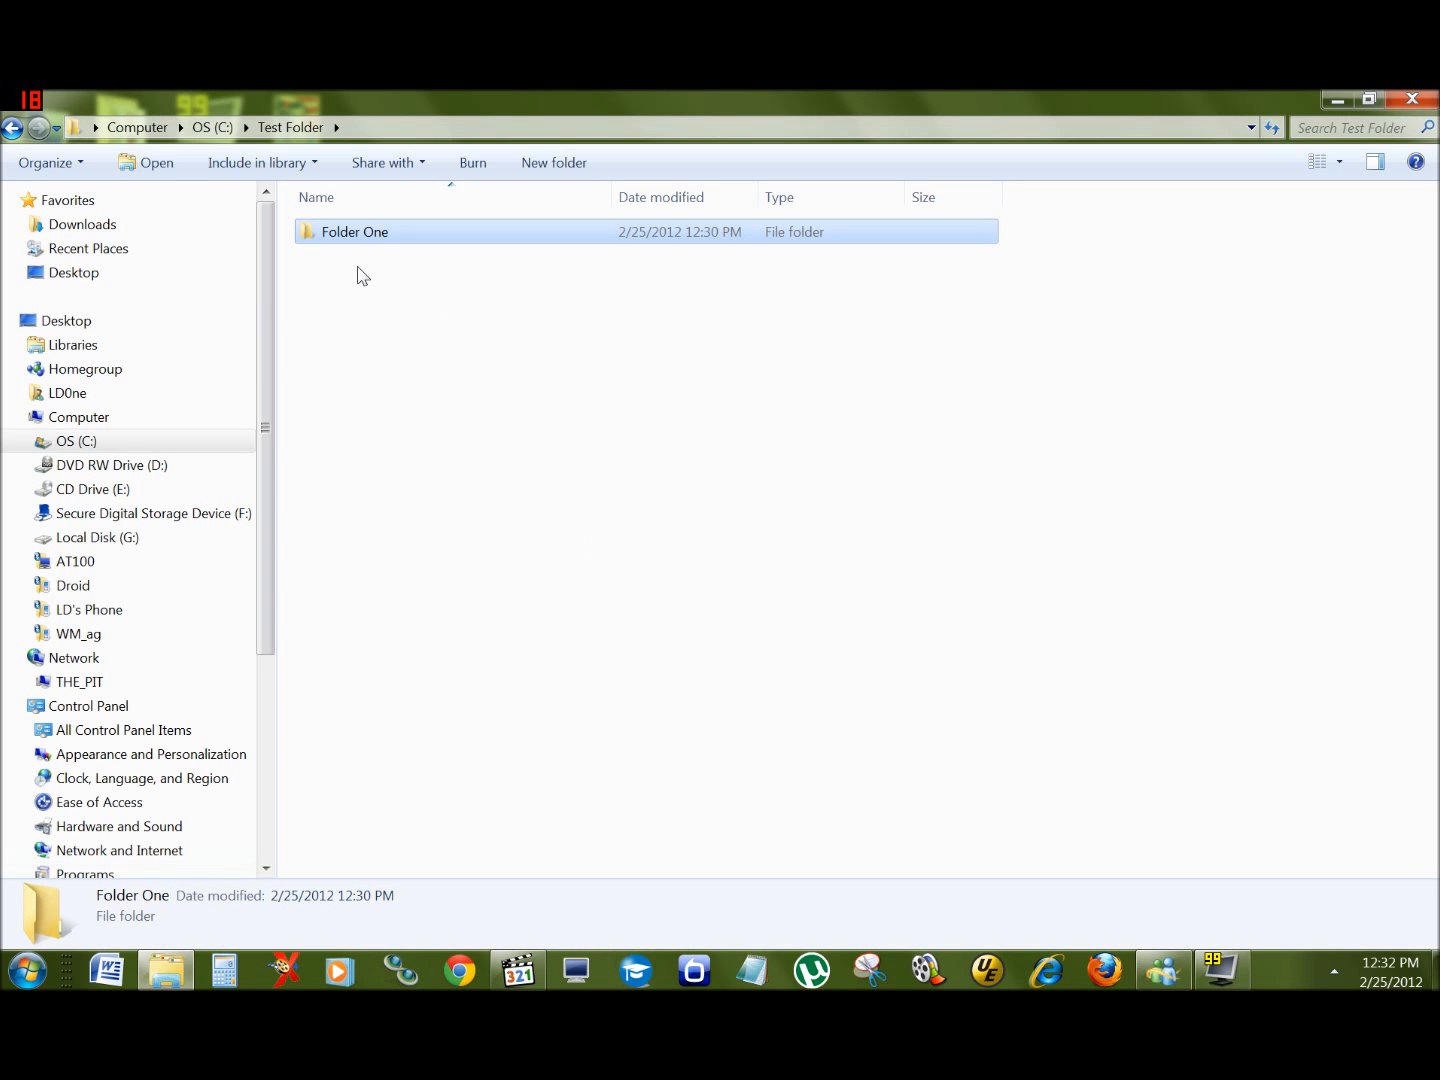
double_click(356, 232)
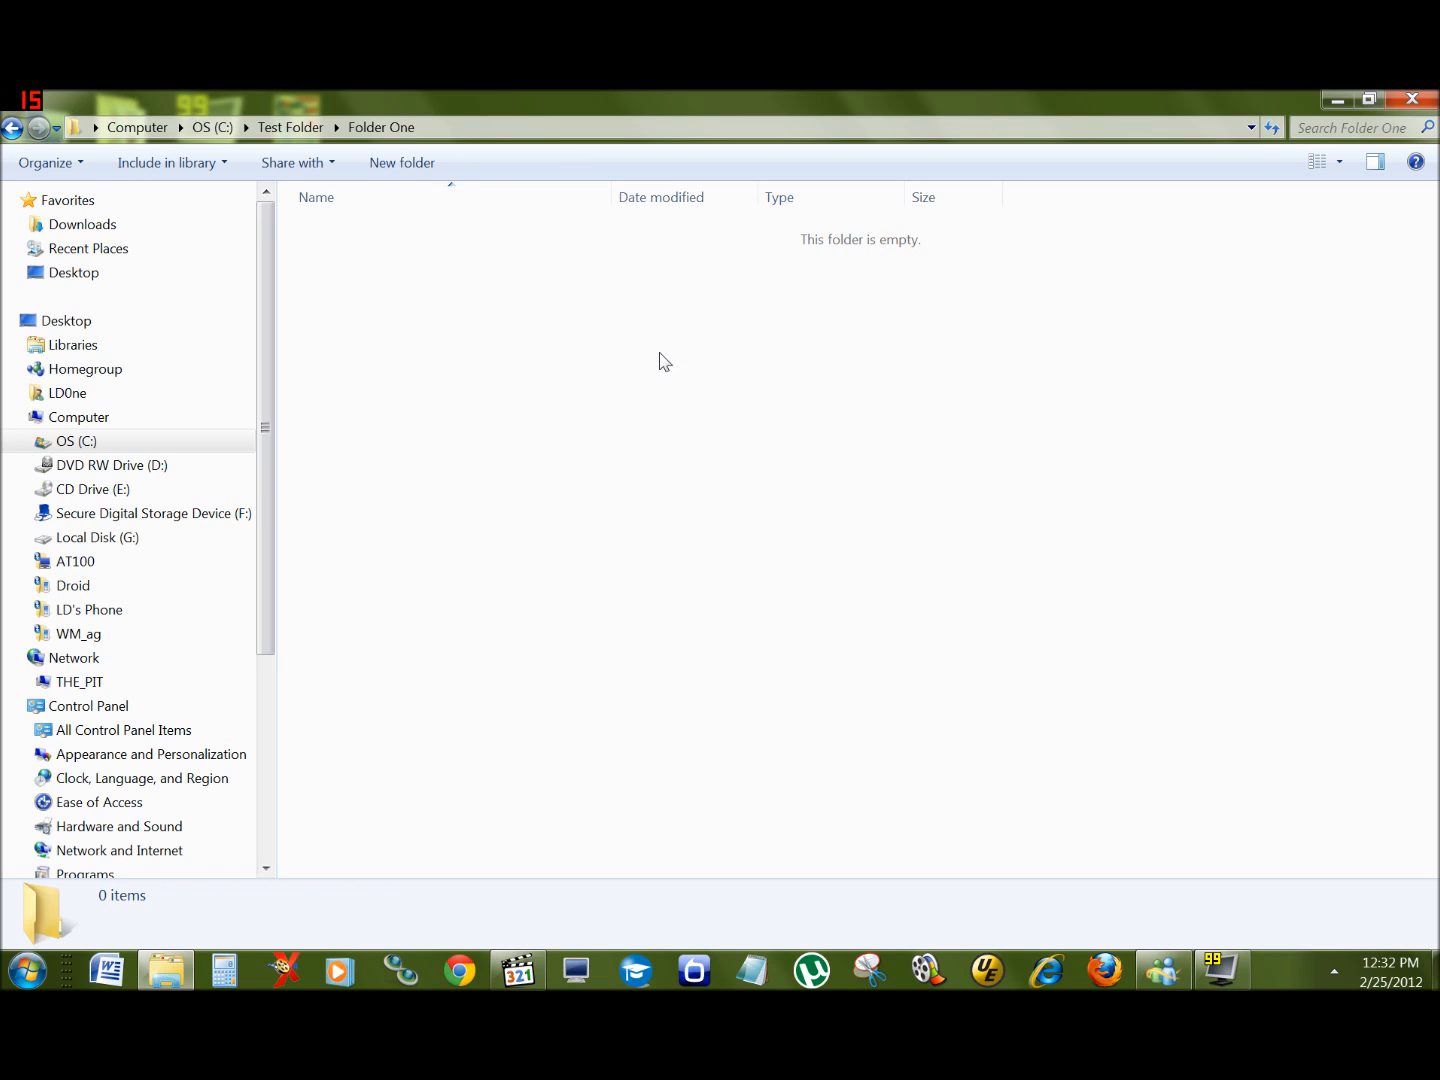
right_click(664, 311)
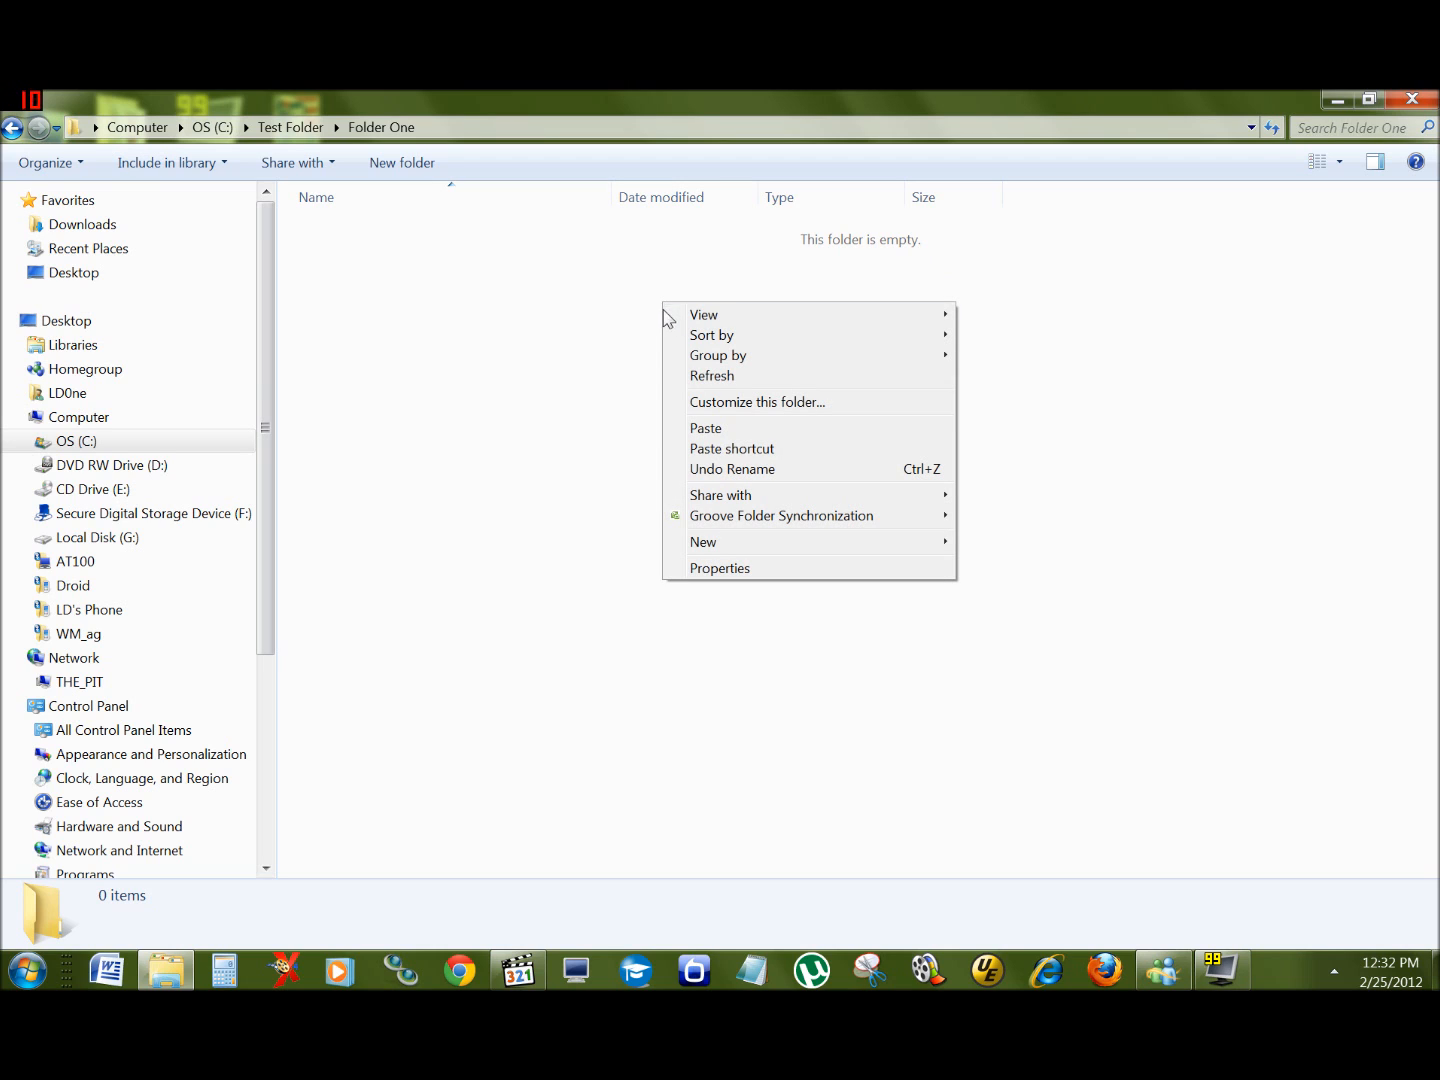
left_click(740, 427)
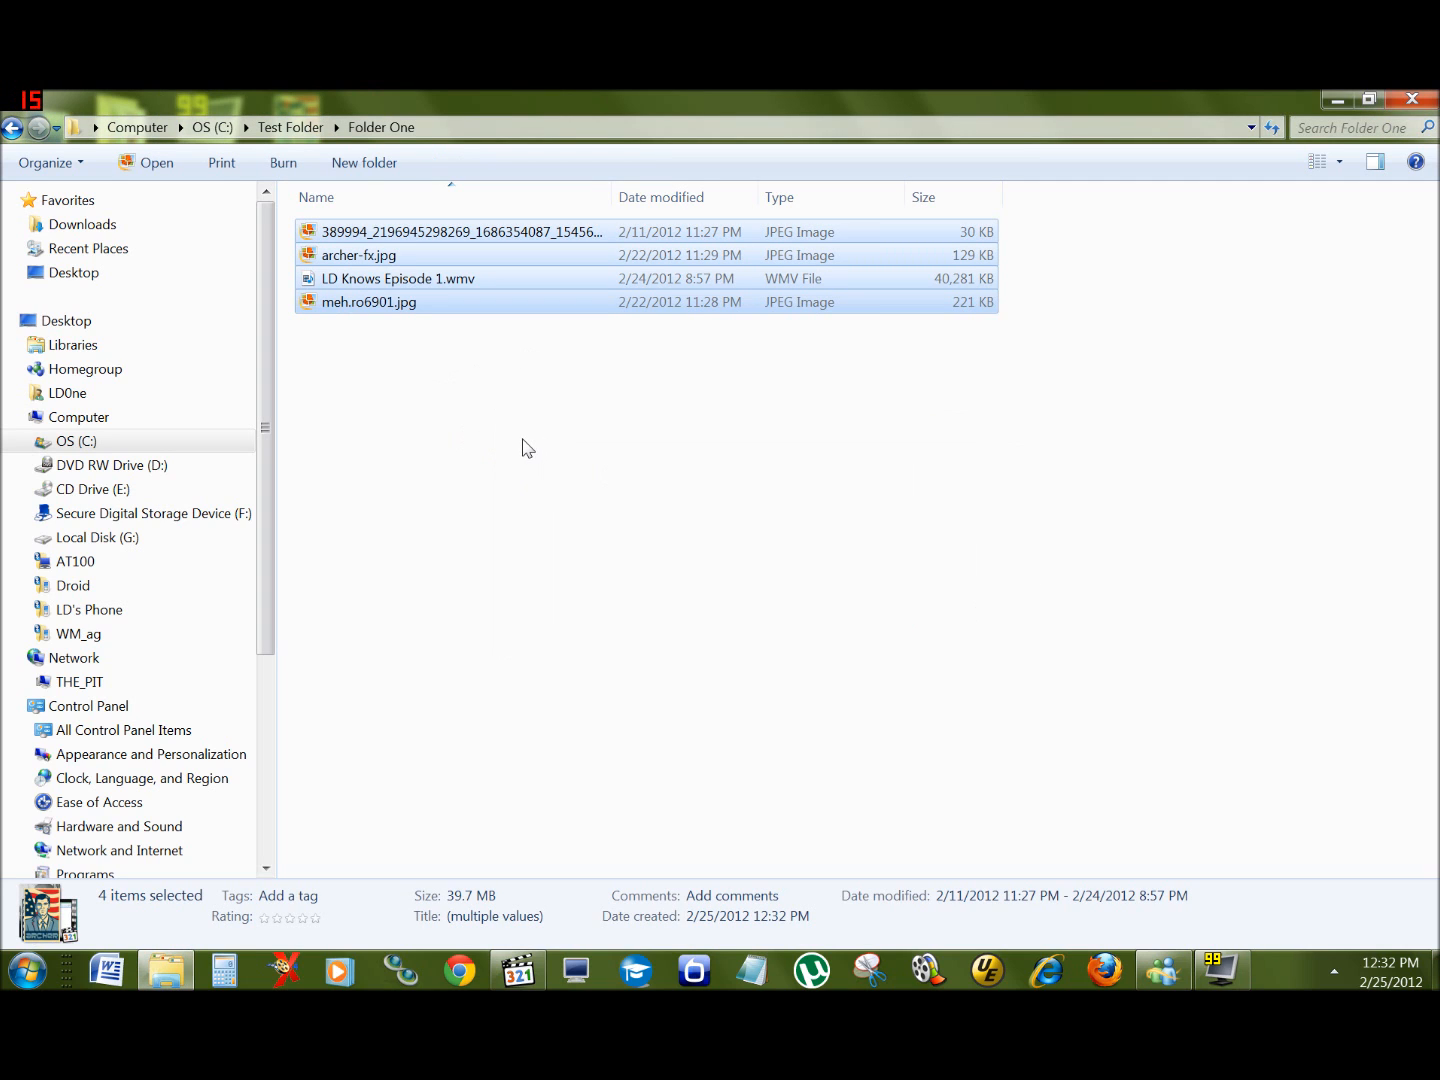
Step: Switch Folder One's view to Extra Large Icons
left_click(527, 447)
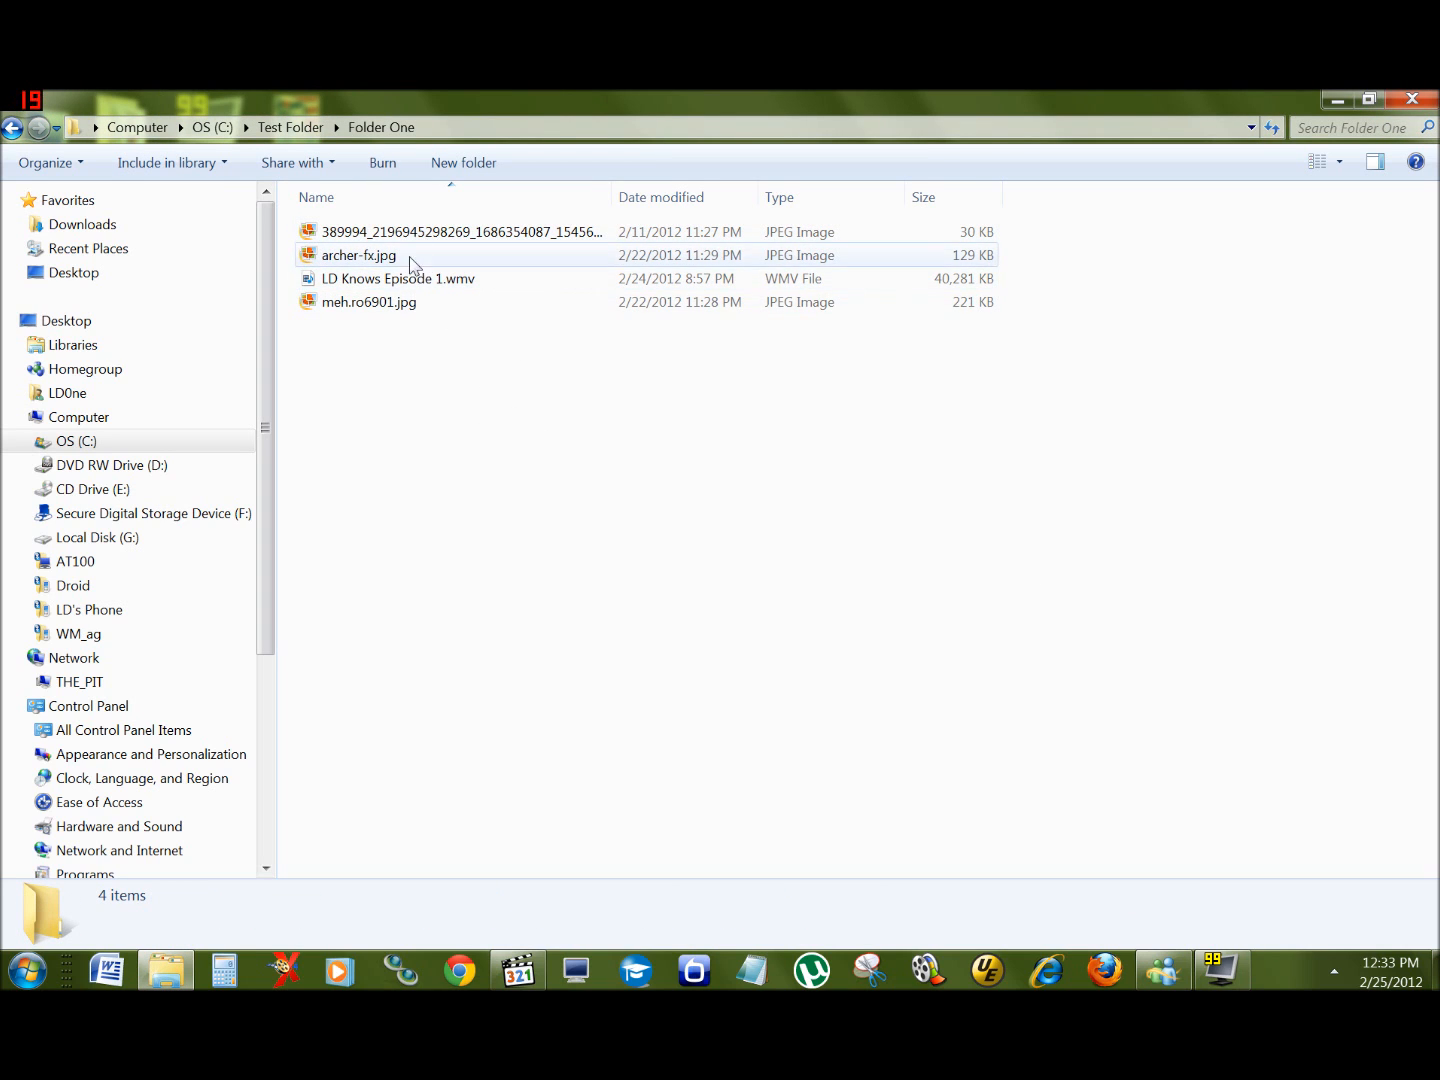
left_click(1340, 161)
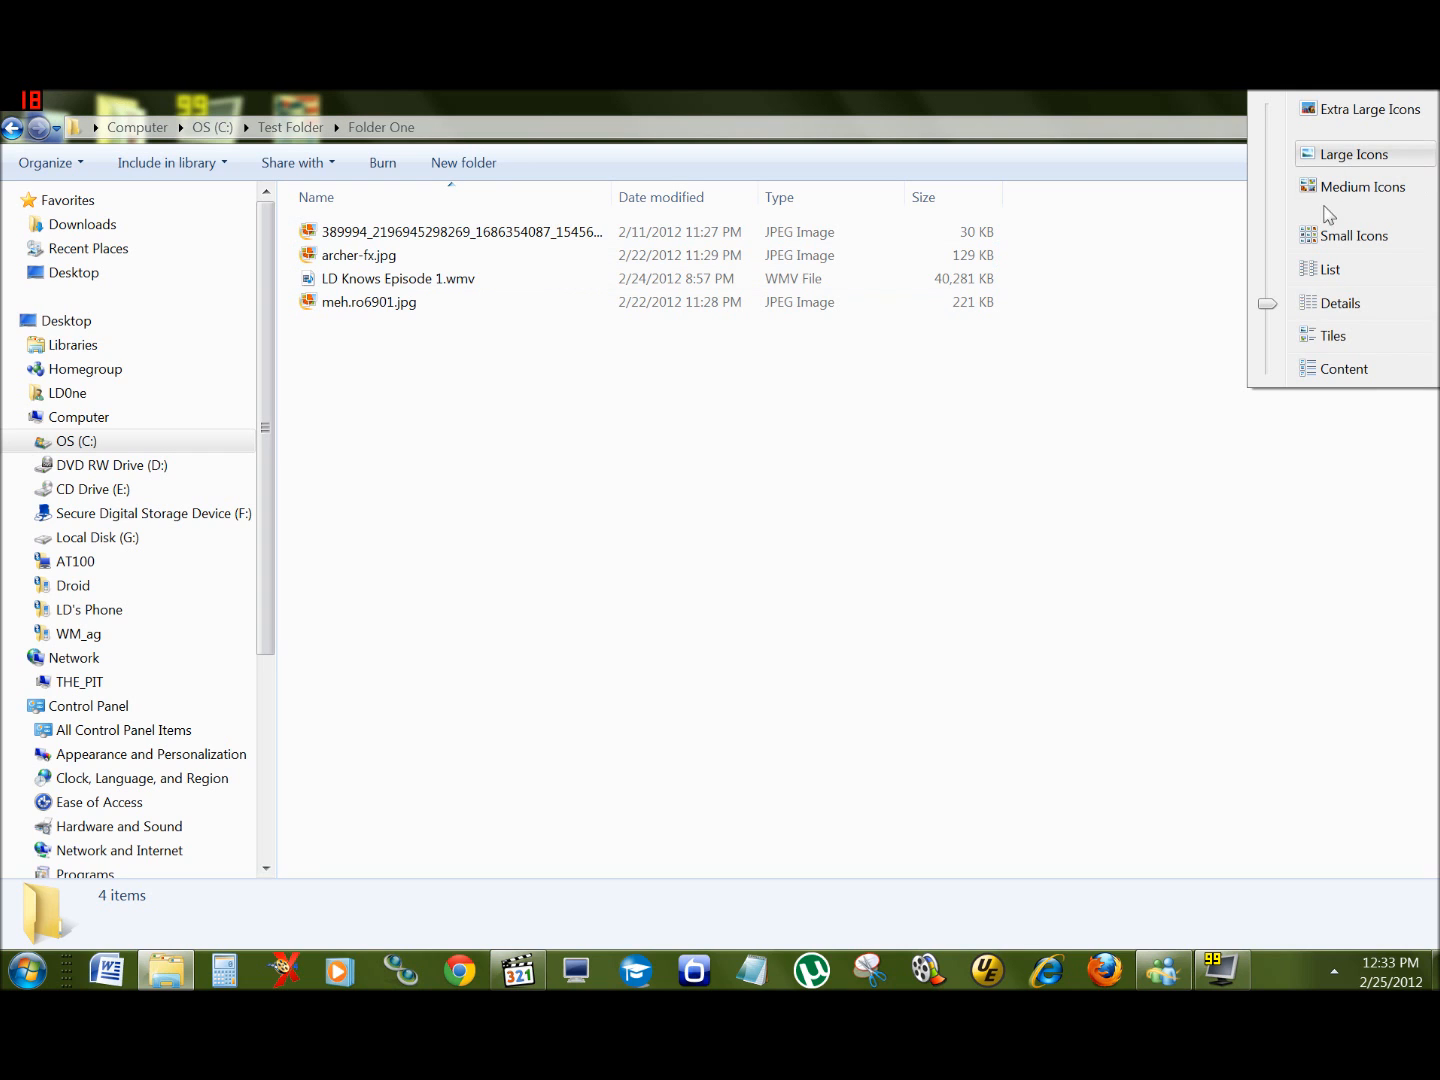
left_click(1330, 109)
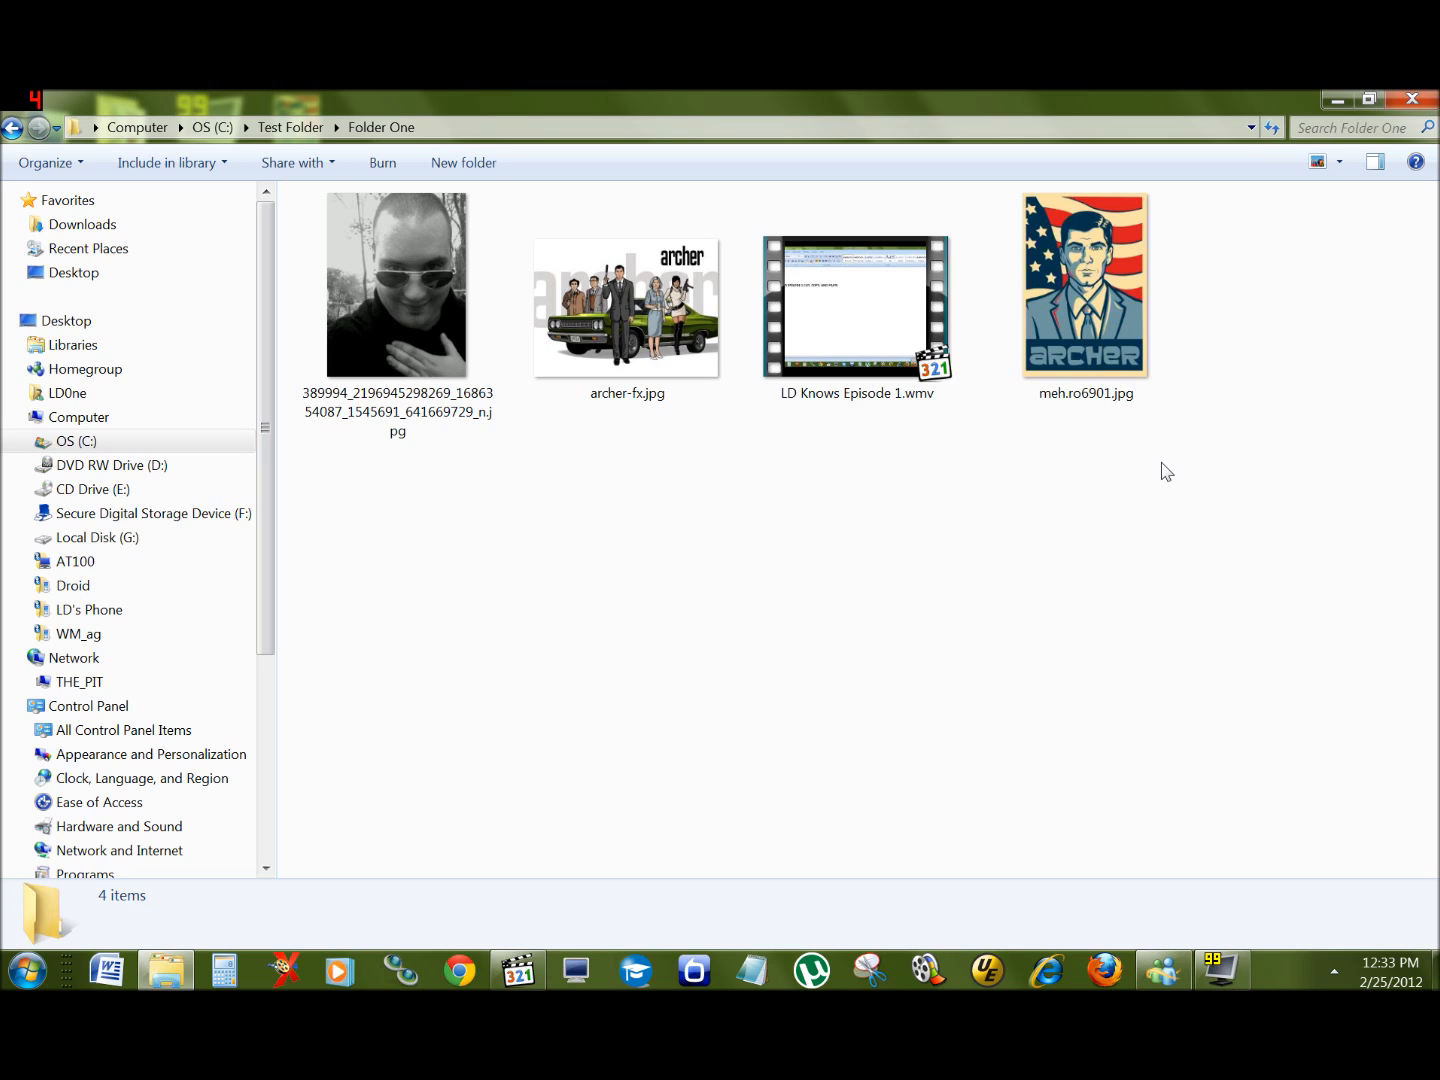
Step: Duplicate meh.ro6901.jpg inside Folder One by copying and pasting it
left_click(1067, 272)
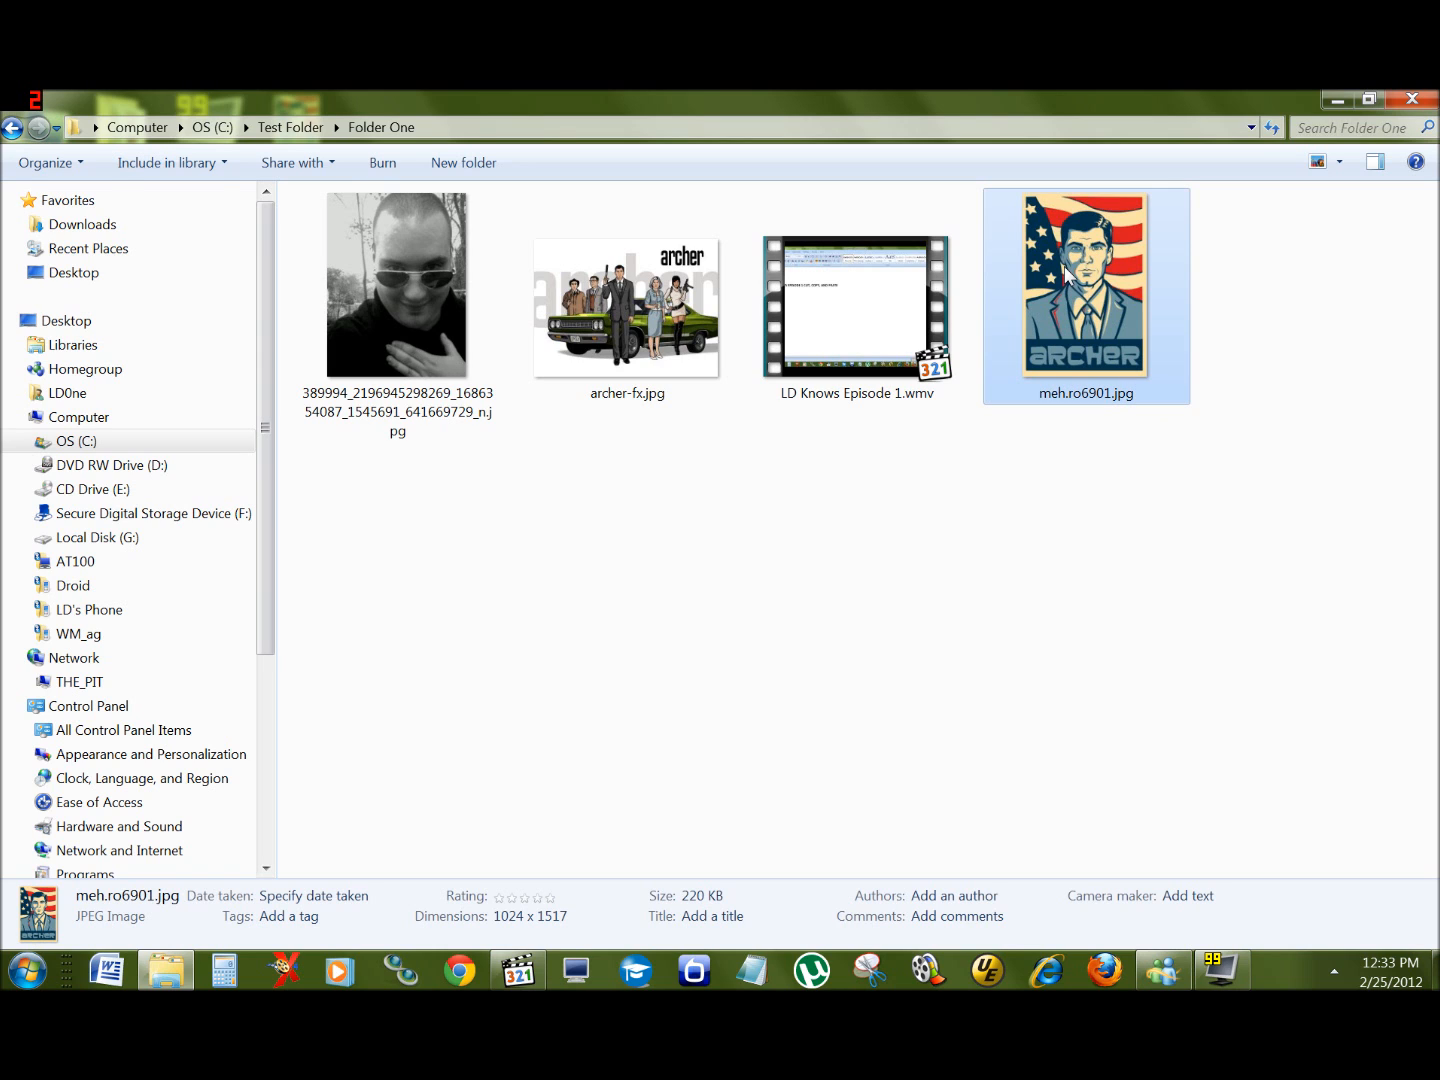
left_click(1034, 607)
left_click(1082, 274)
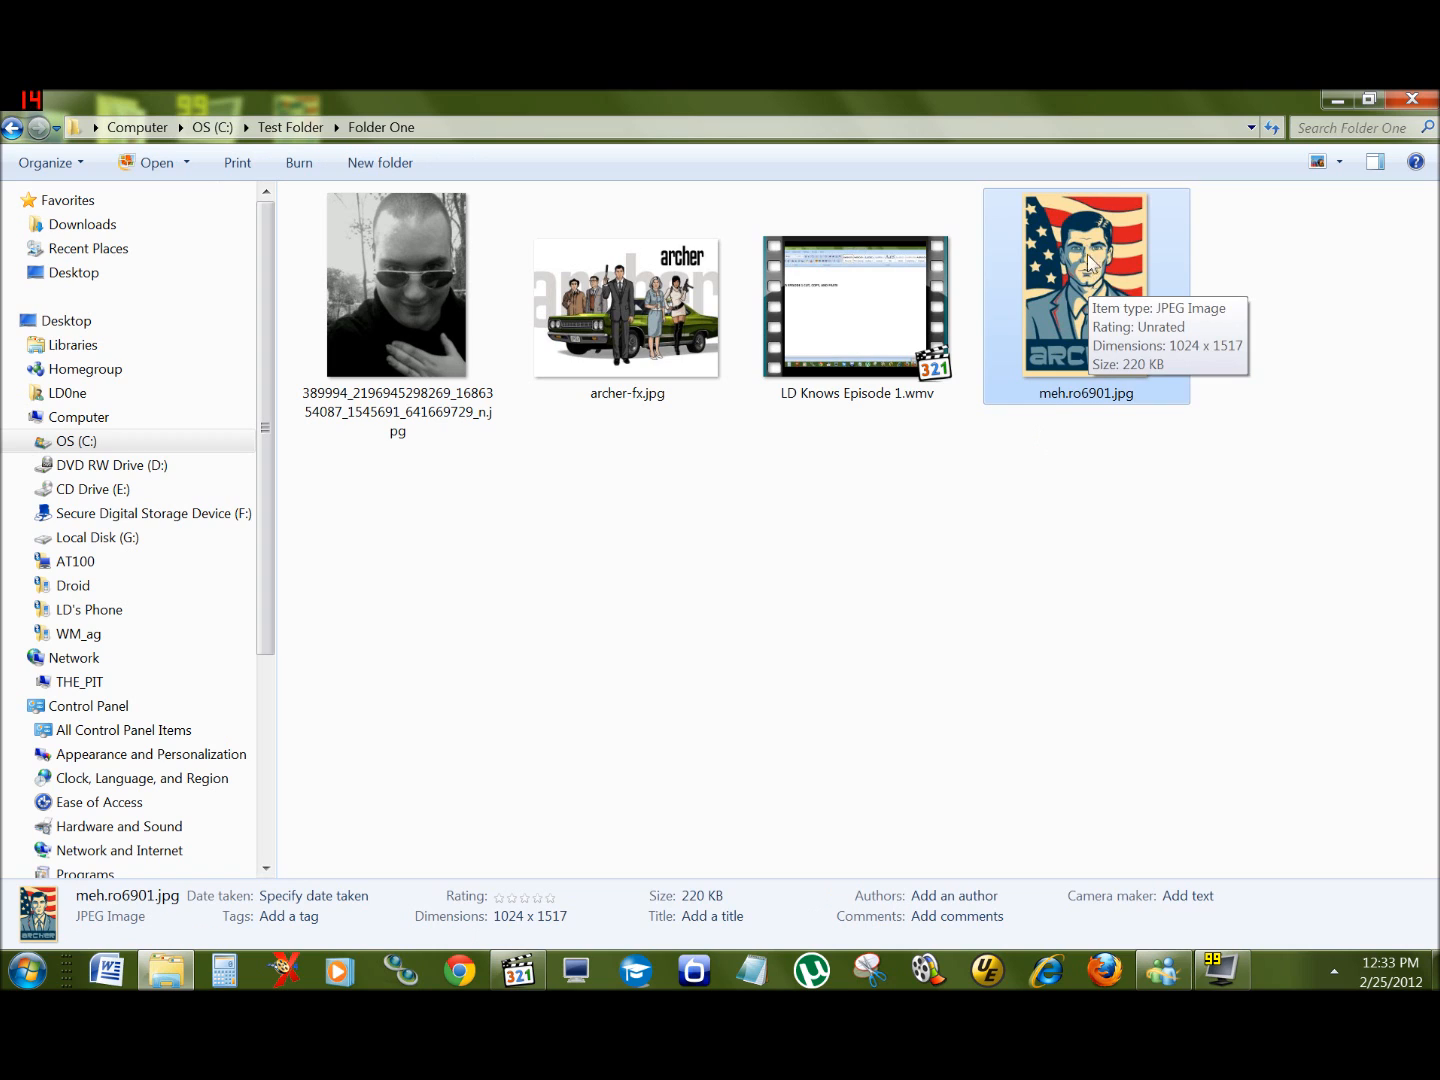
right_click(1090, 239)
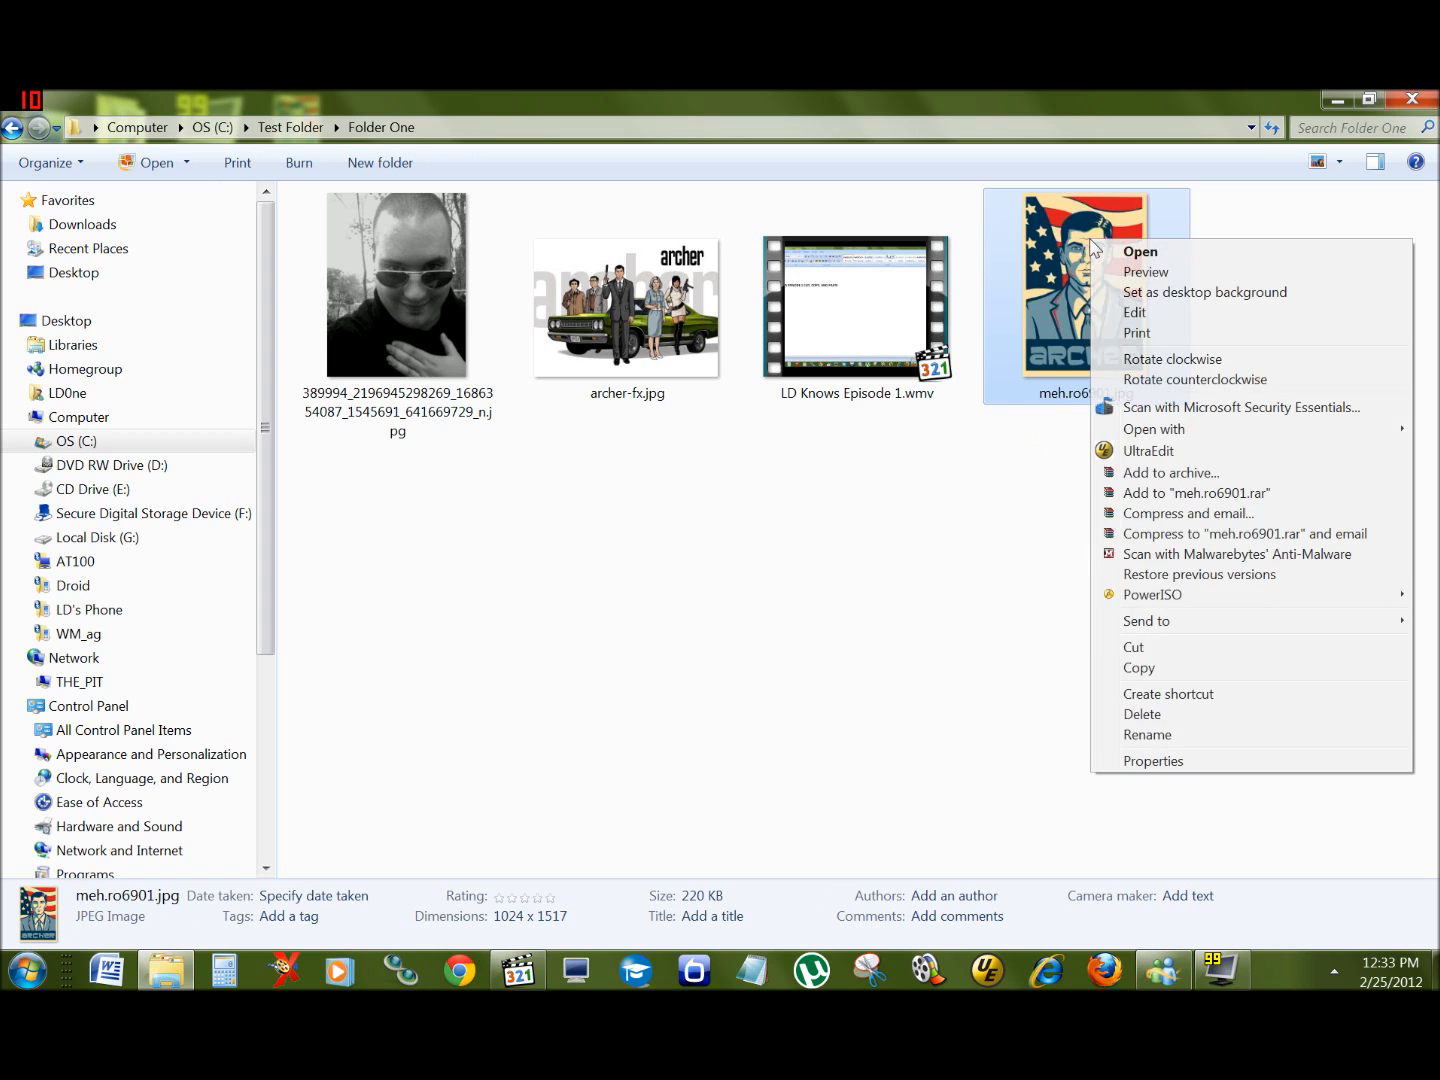
left_click(1190, 670)
right_click(653, 508)
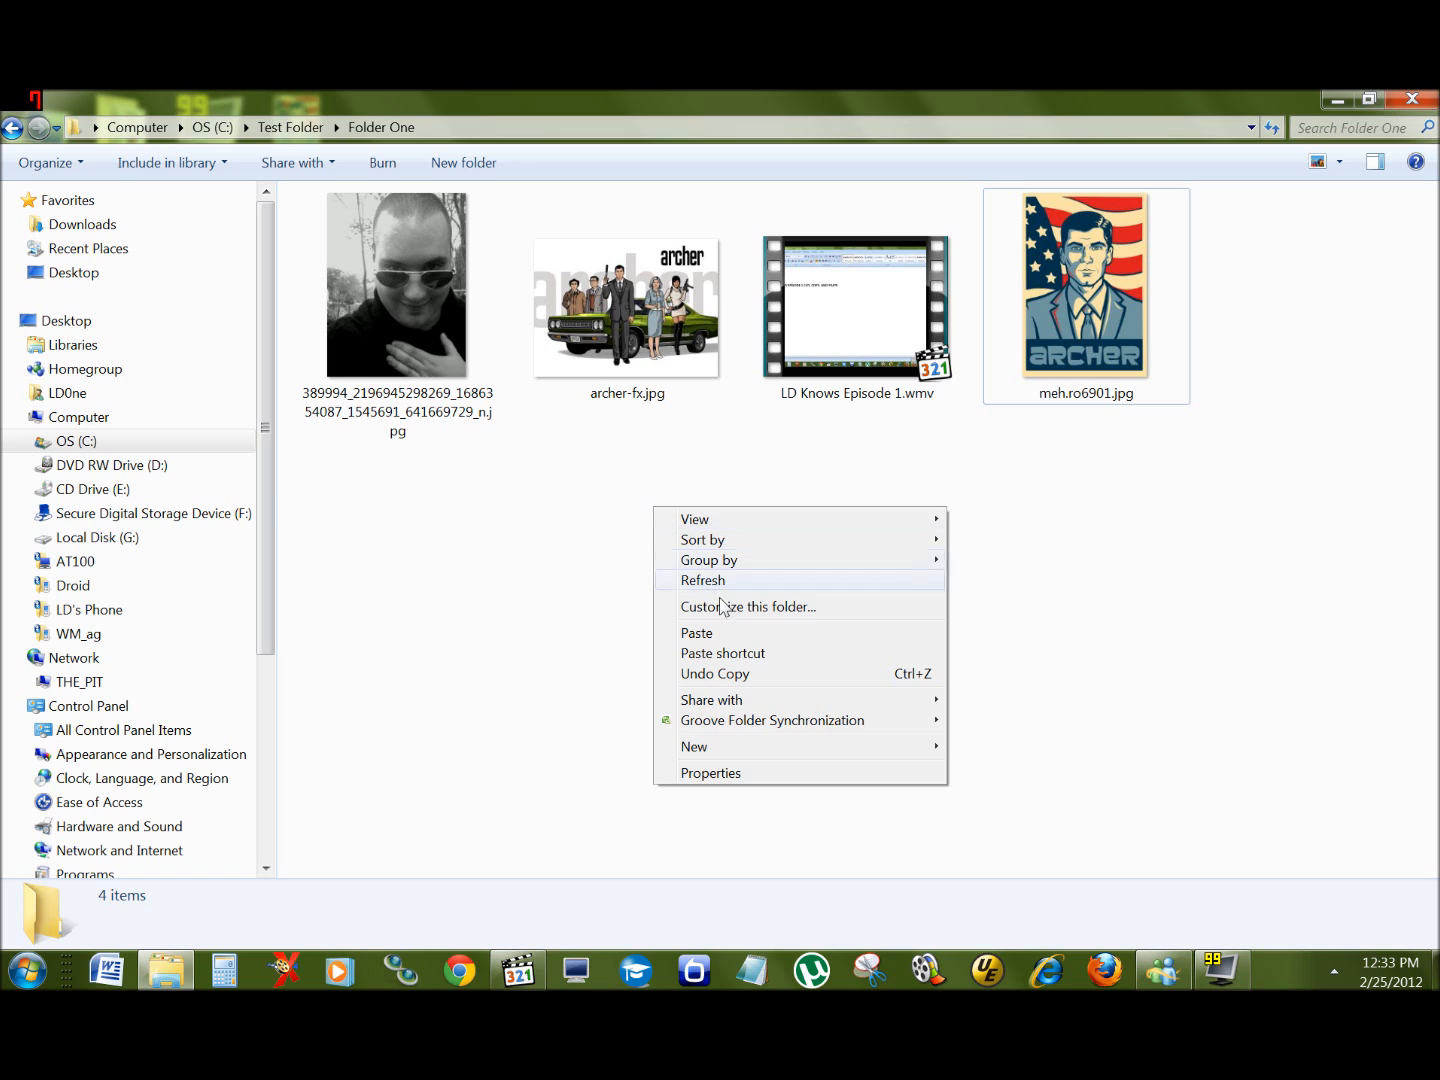
left_click(744, 641)
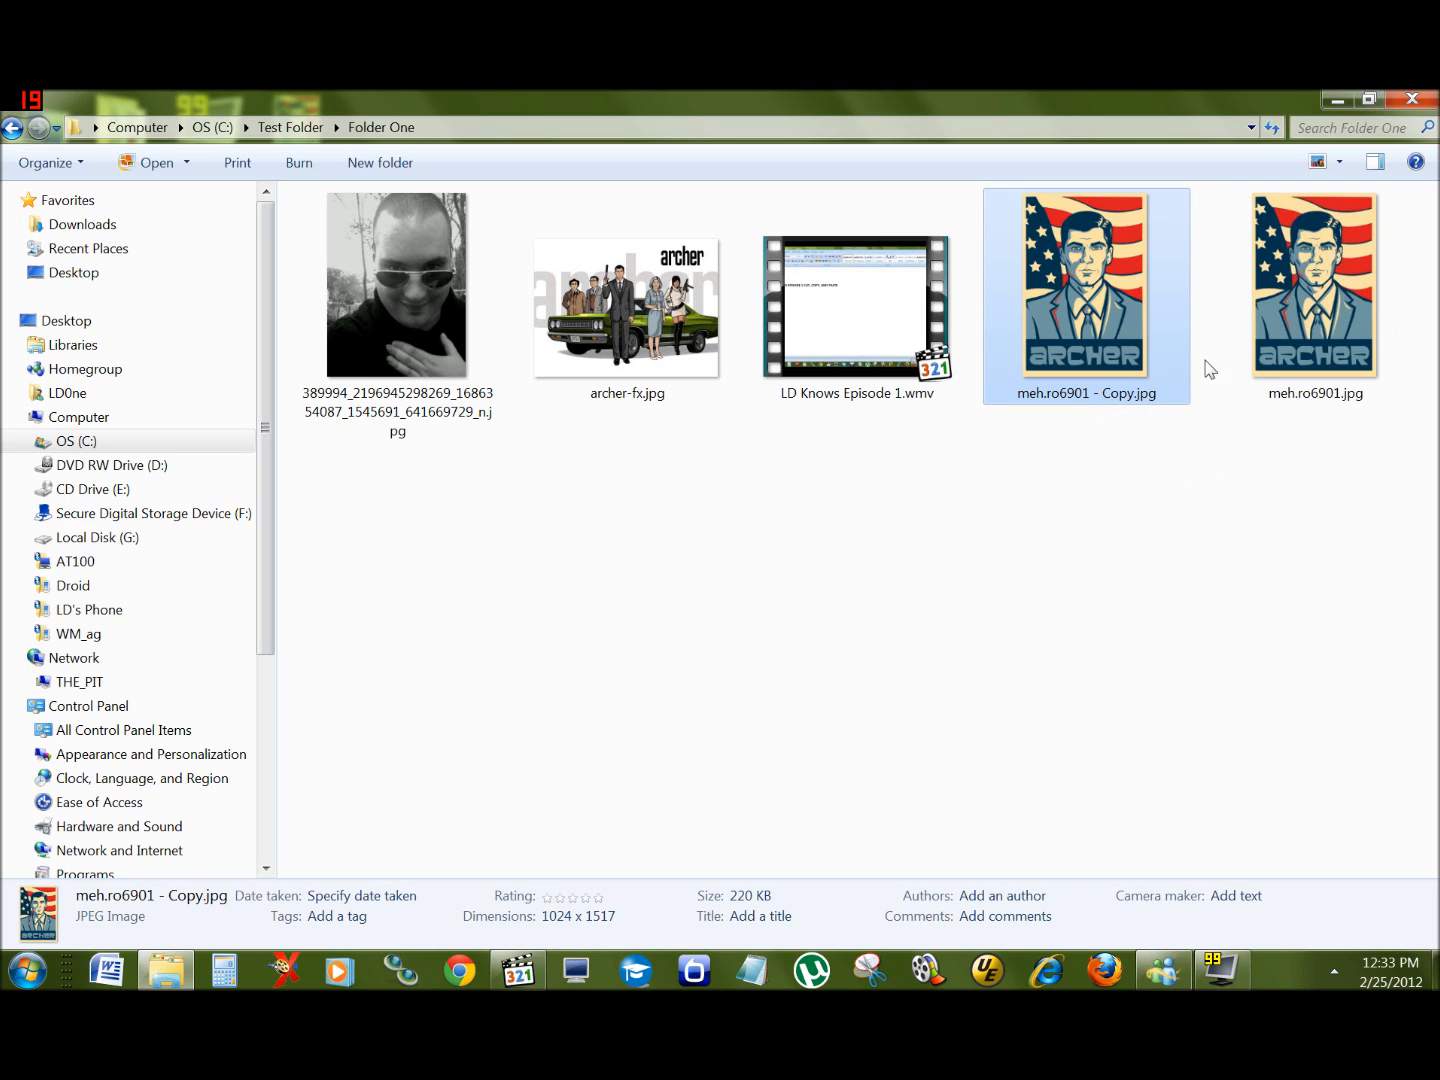
Step: Rename the duplicate image to ARcher is Awesome!!!.jpg
left_click(1068, 396)
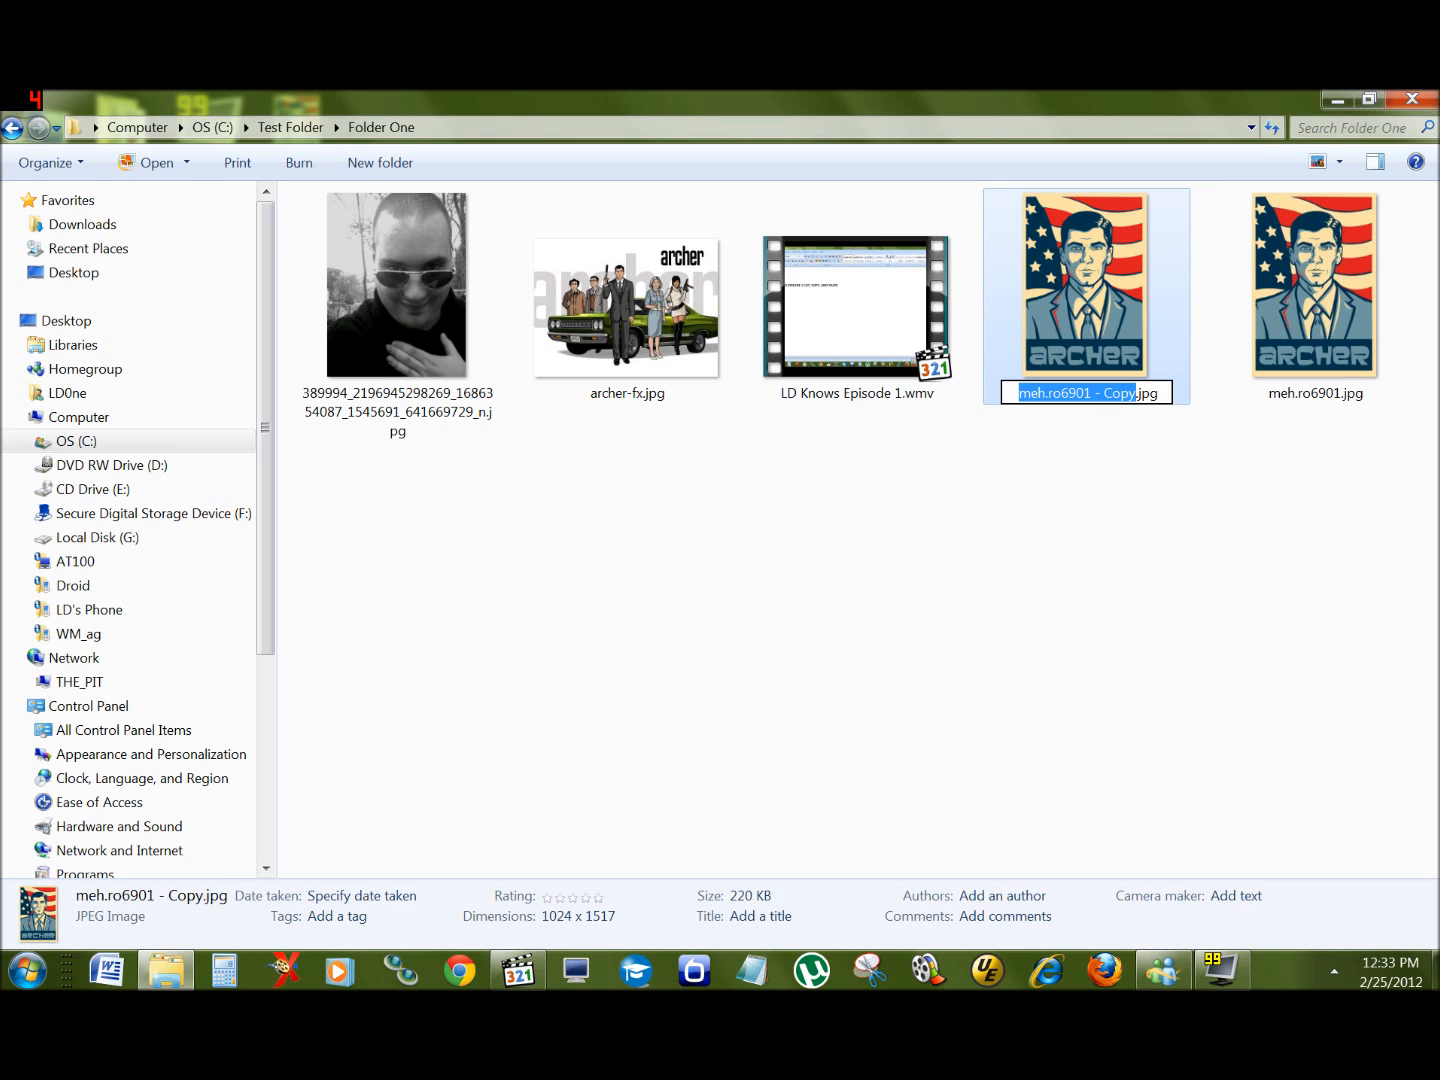
type("ARcher is Aqe")
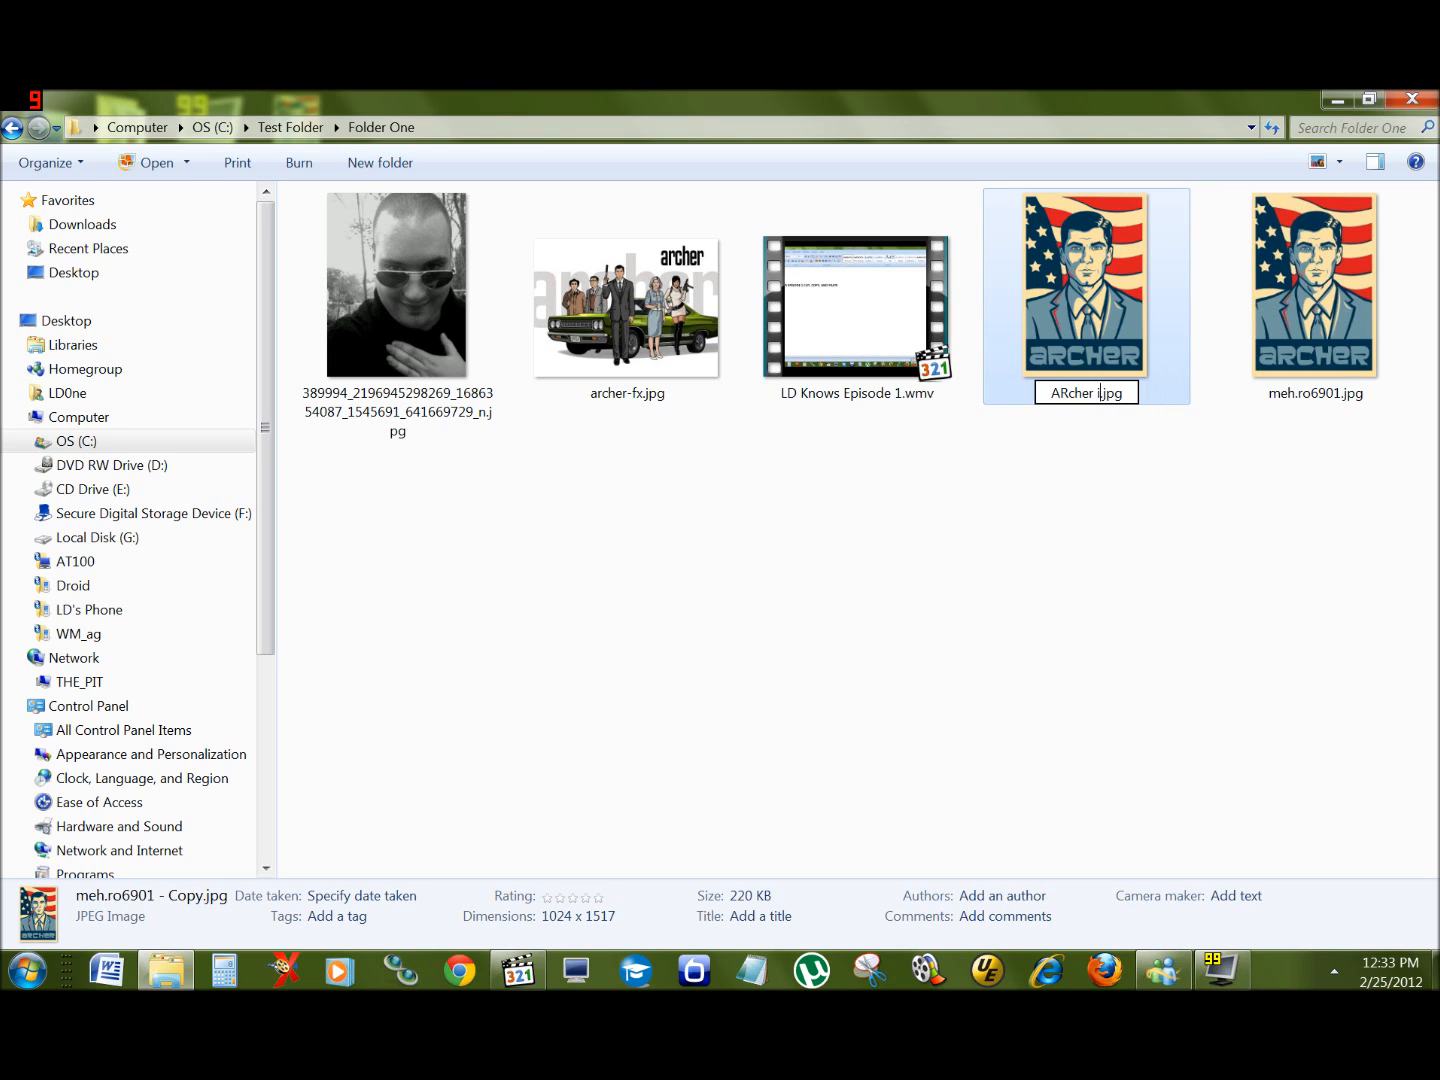
key("BackSpace")
key("BackSpace")
type("wesome!!")
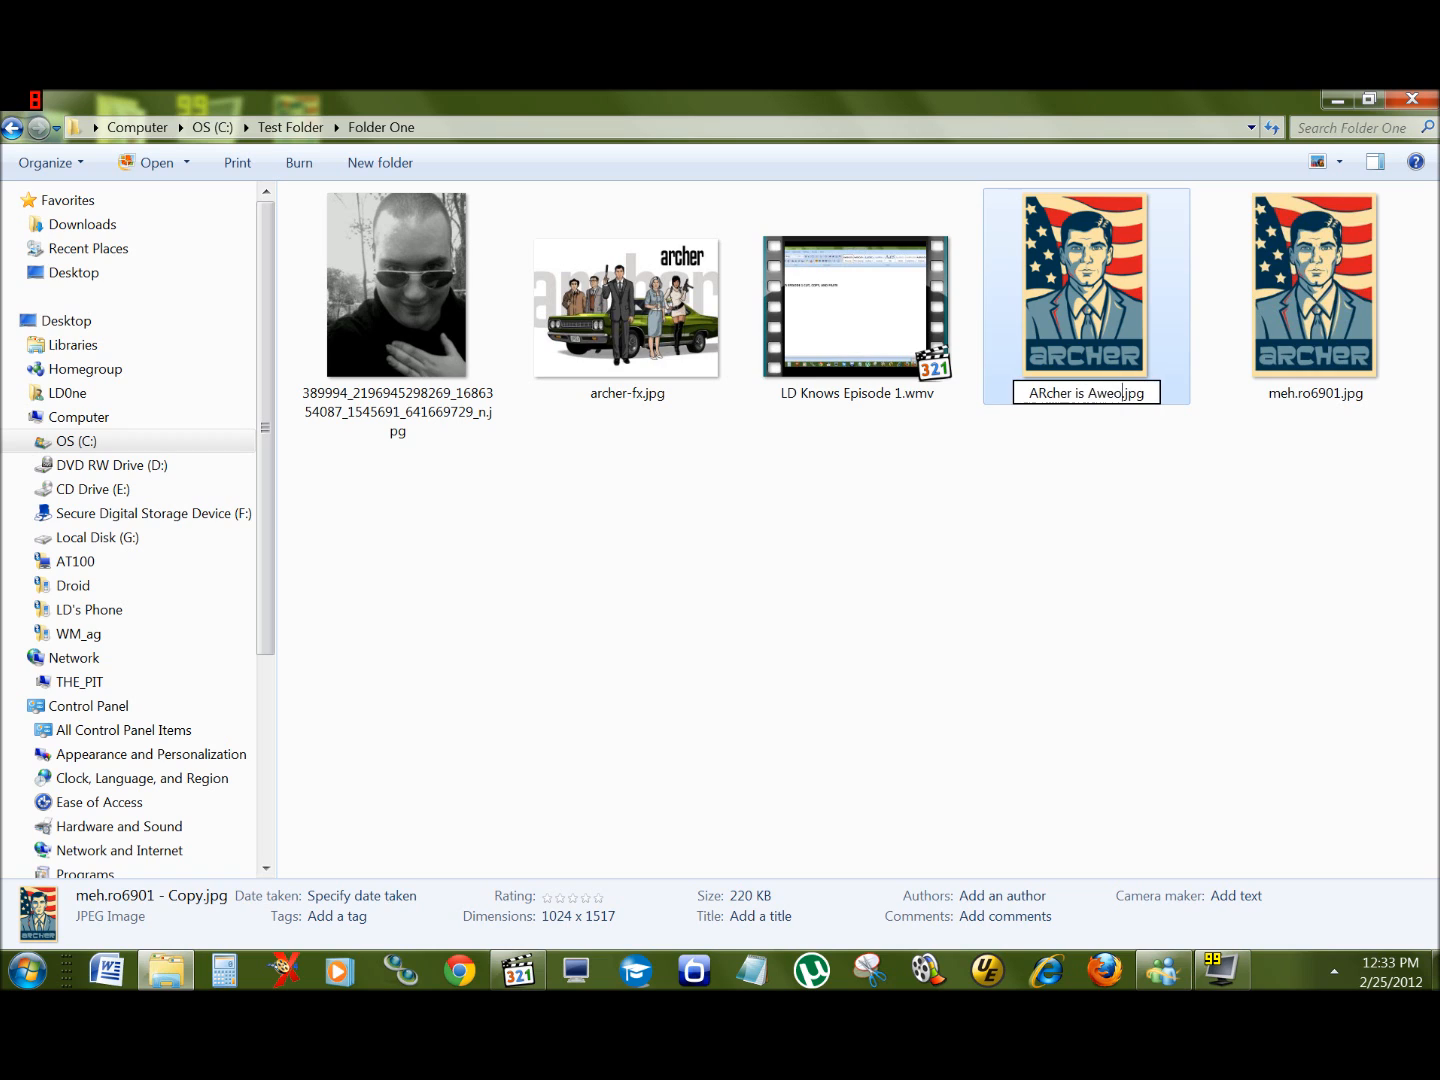
type("!!")
key("Return")
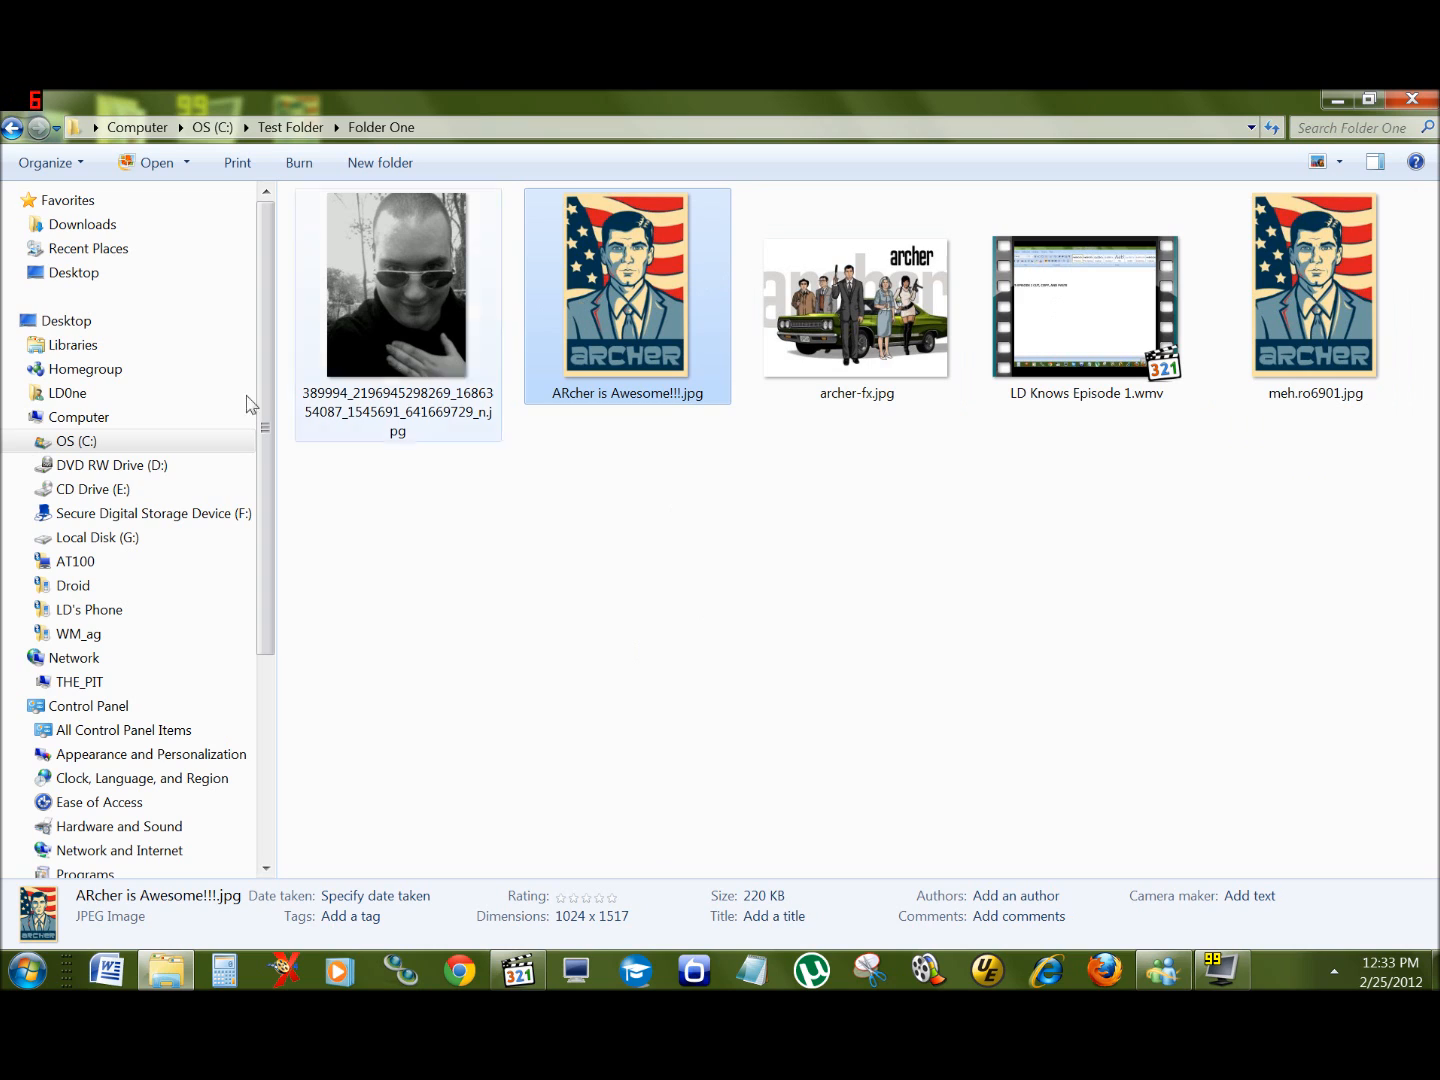
Step: Go back to Test Folder and duplicate Folder One by copying and pasting it there
left_click(13, 128)
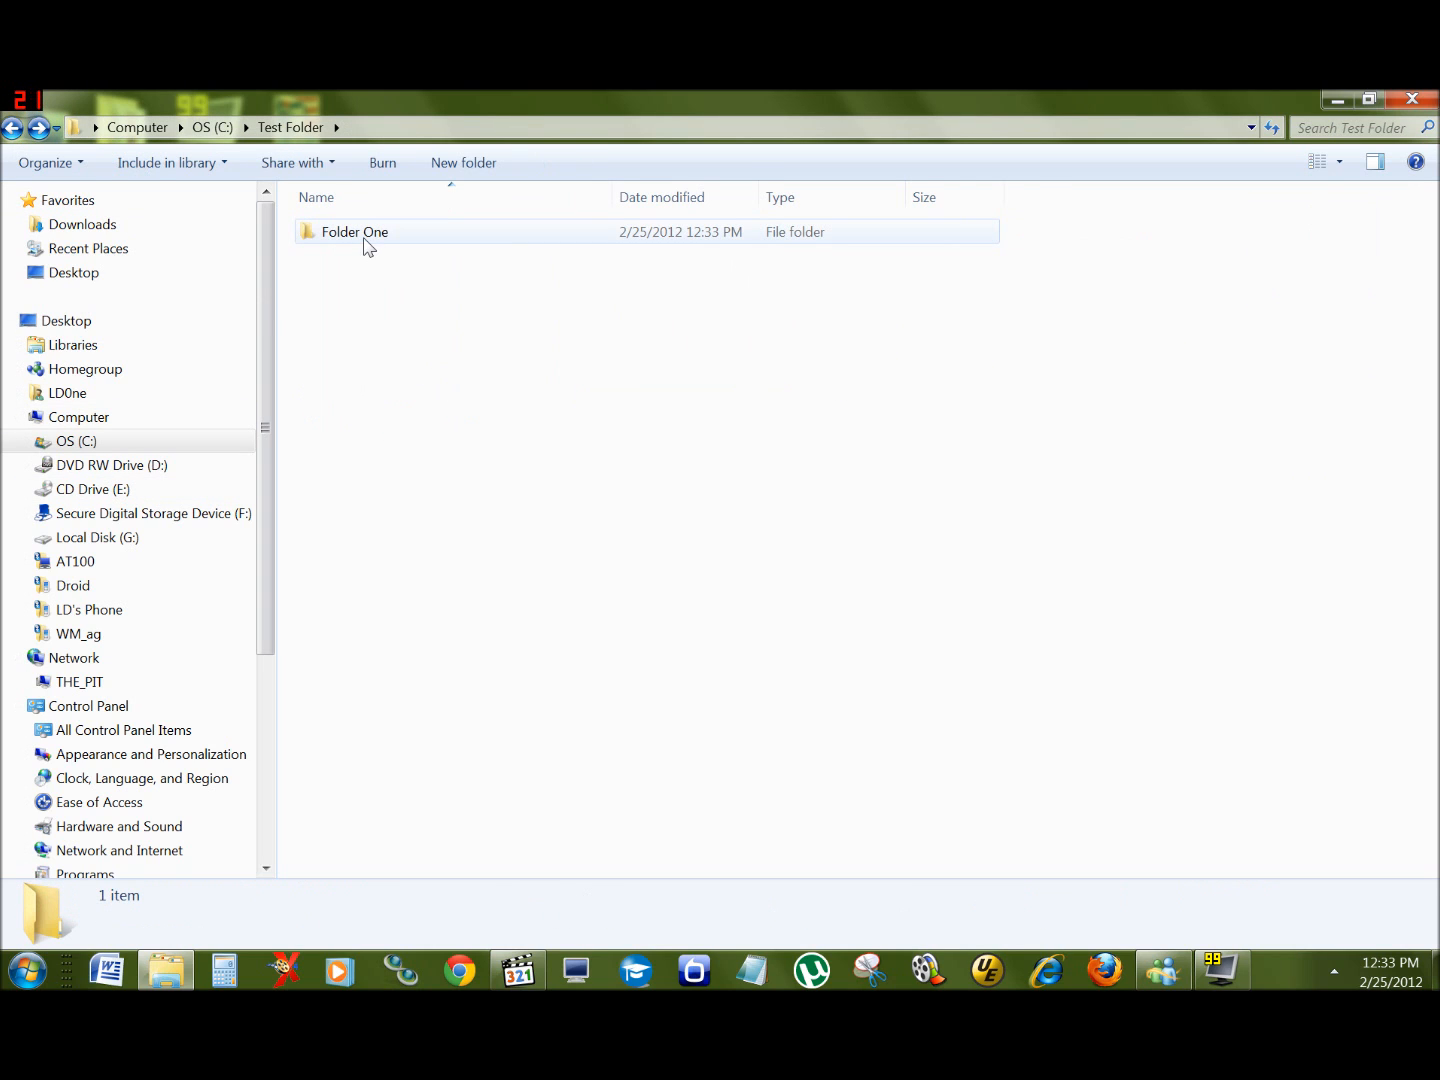
right_click(366, 247)
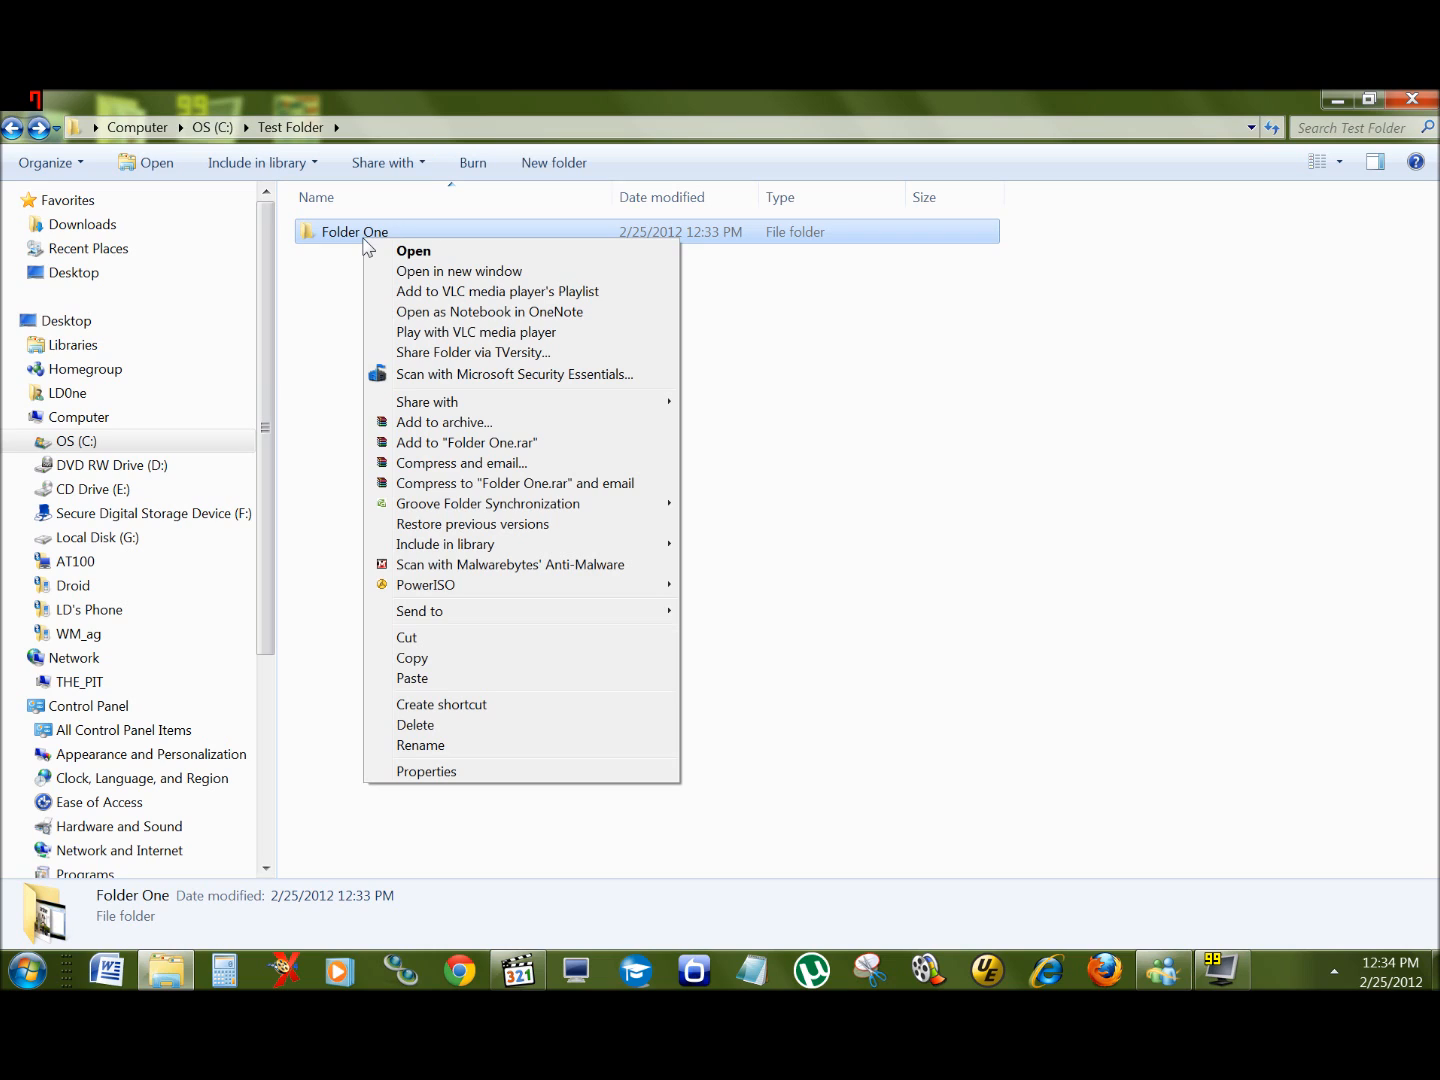
left_click(419, 660)
right_click(641, 379)
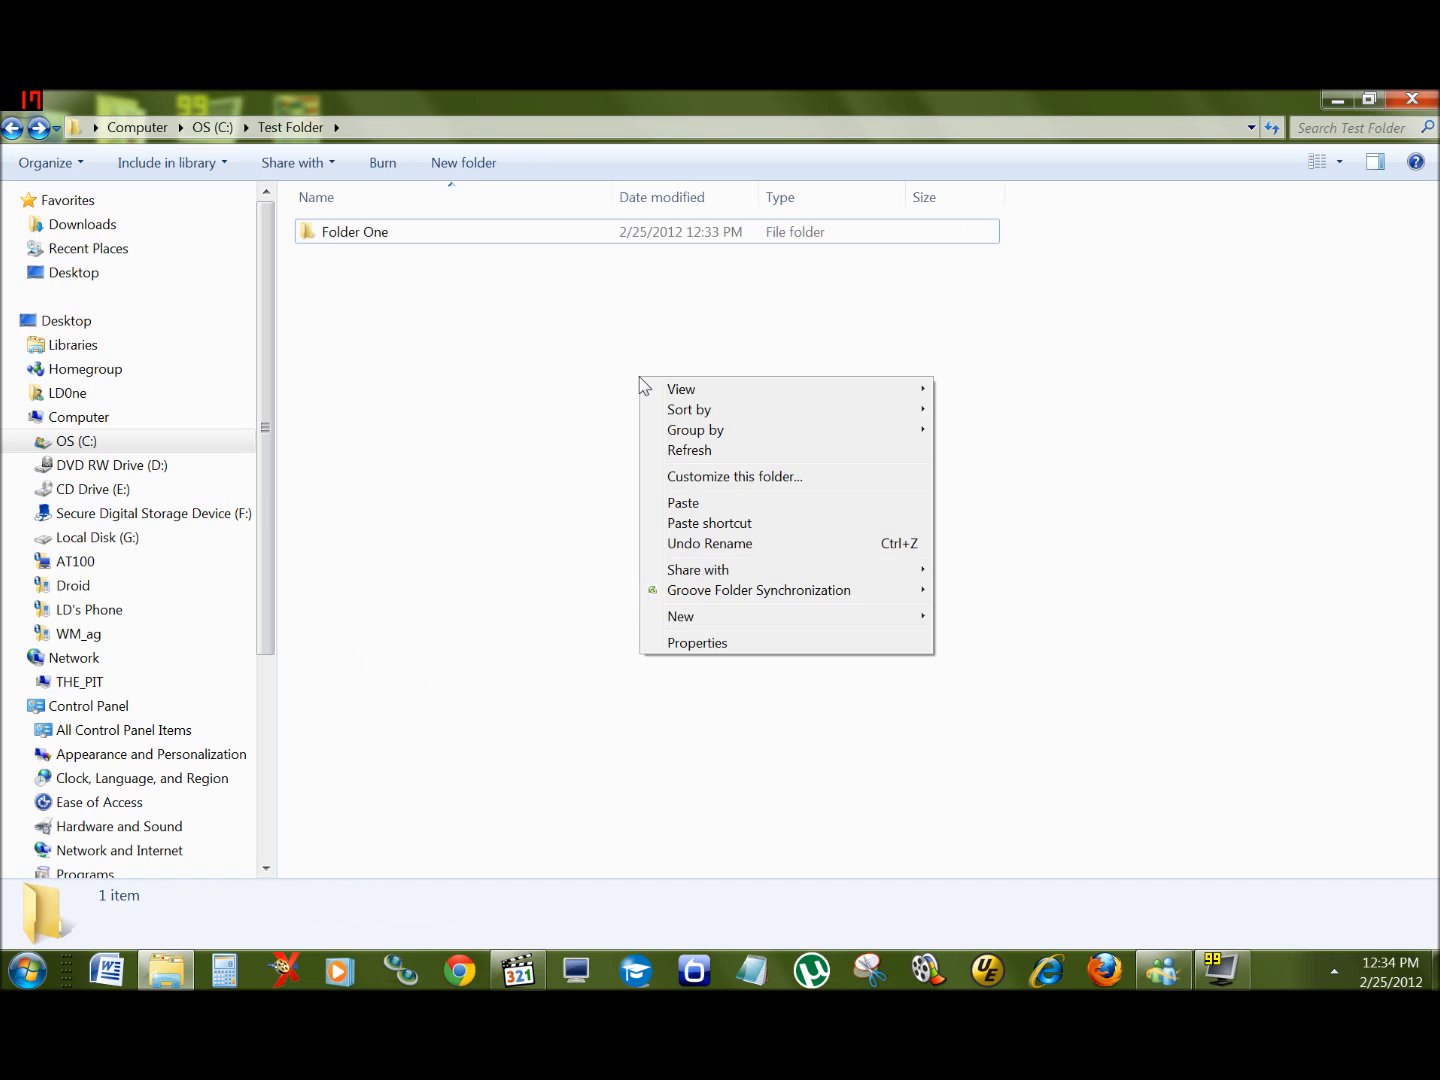
left_click(713, 504)
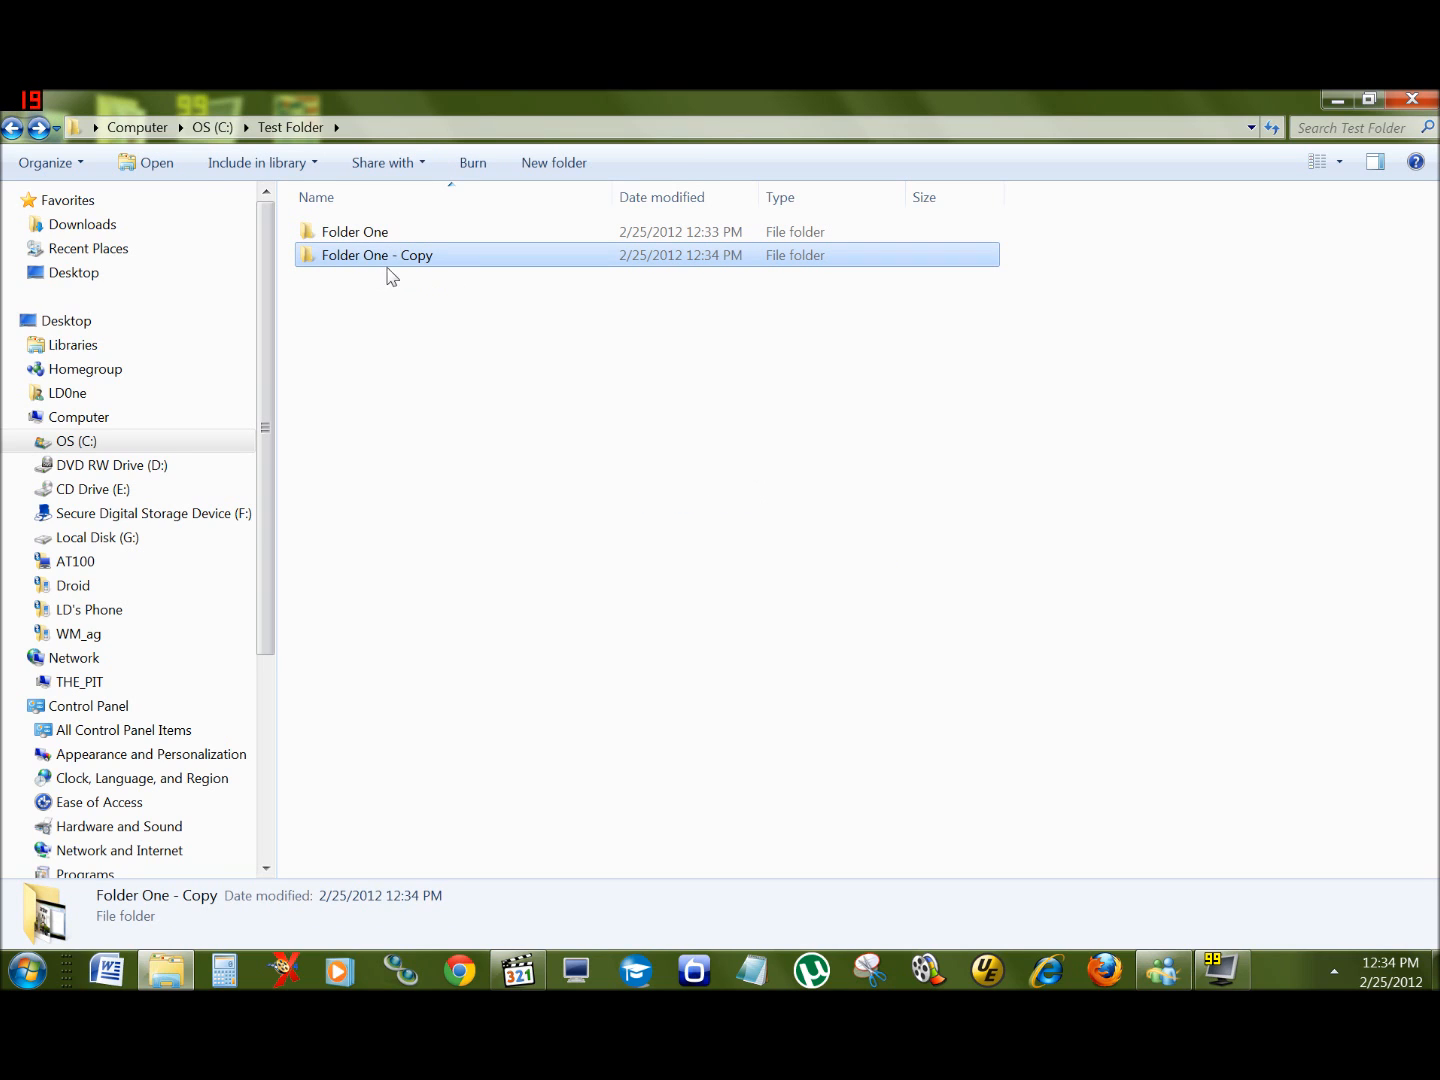
Step: Rename the folder copy to Folder Two
left_click(400, 257)
left_click(363, 256)
left_click_drag(321, 257, 446, 256)
left_click(436, 257)
type("Two")
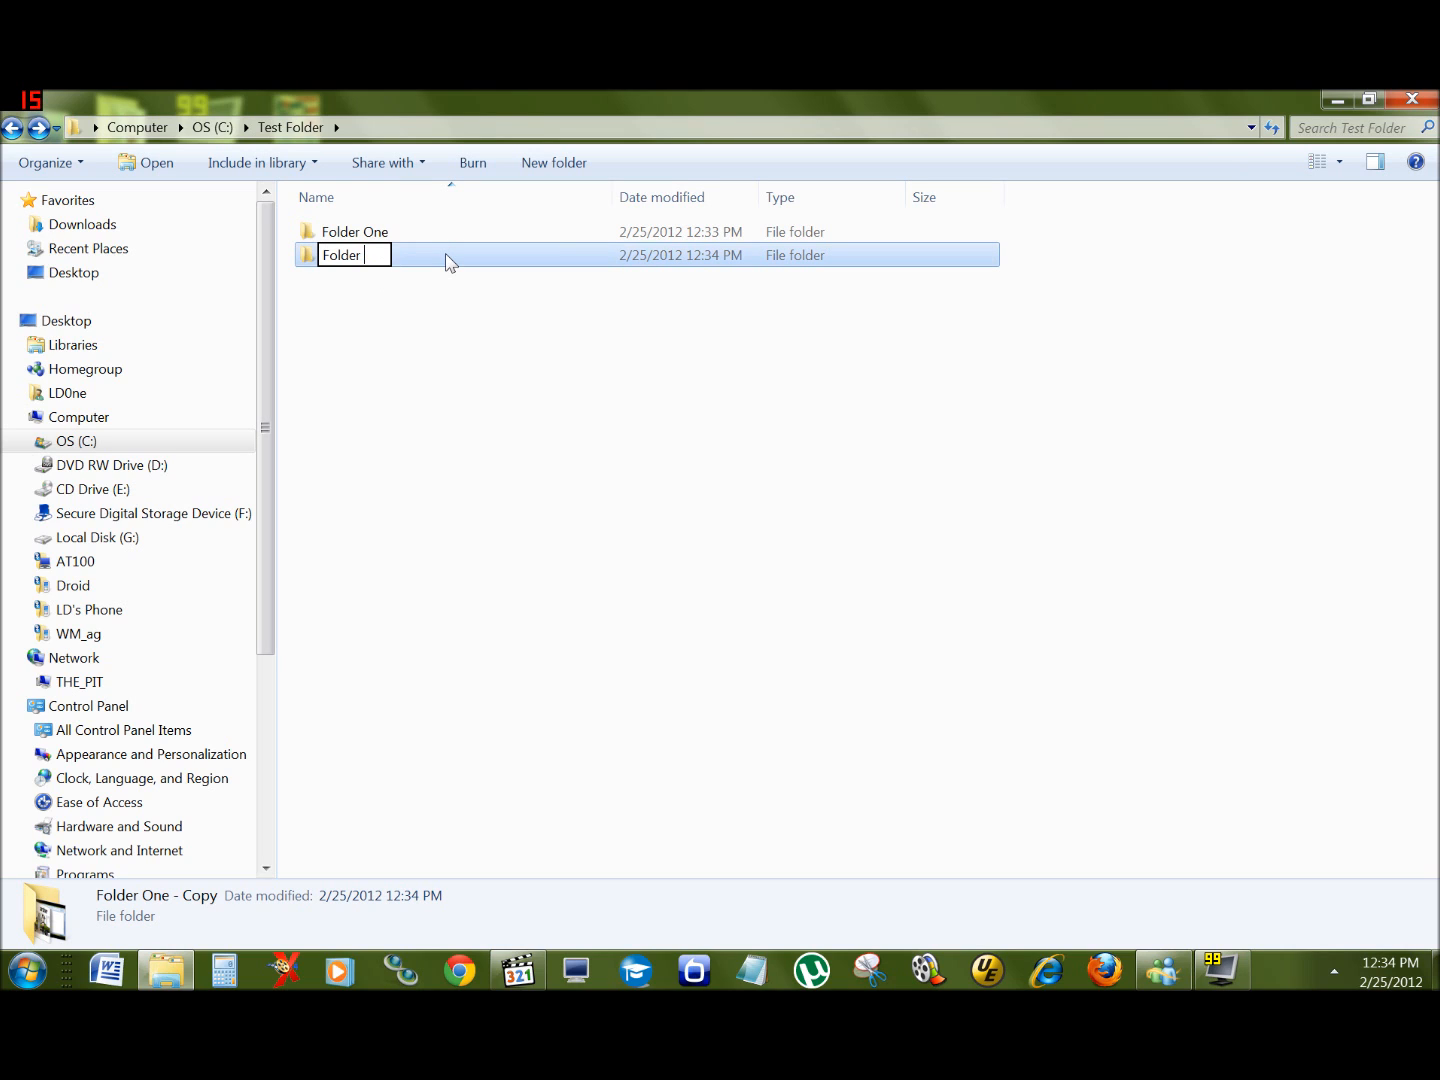
key("Return")
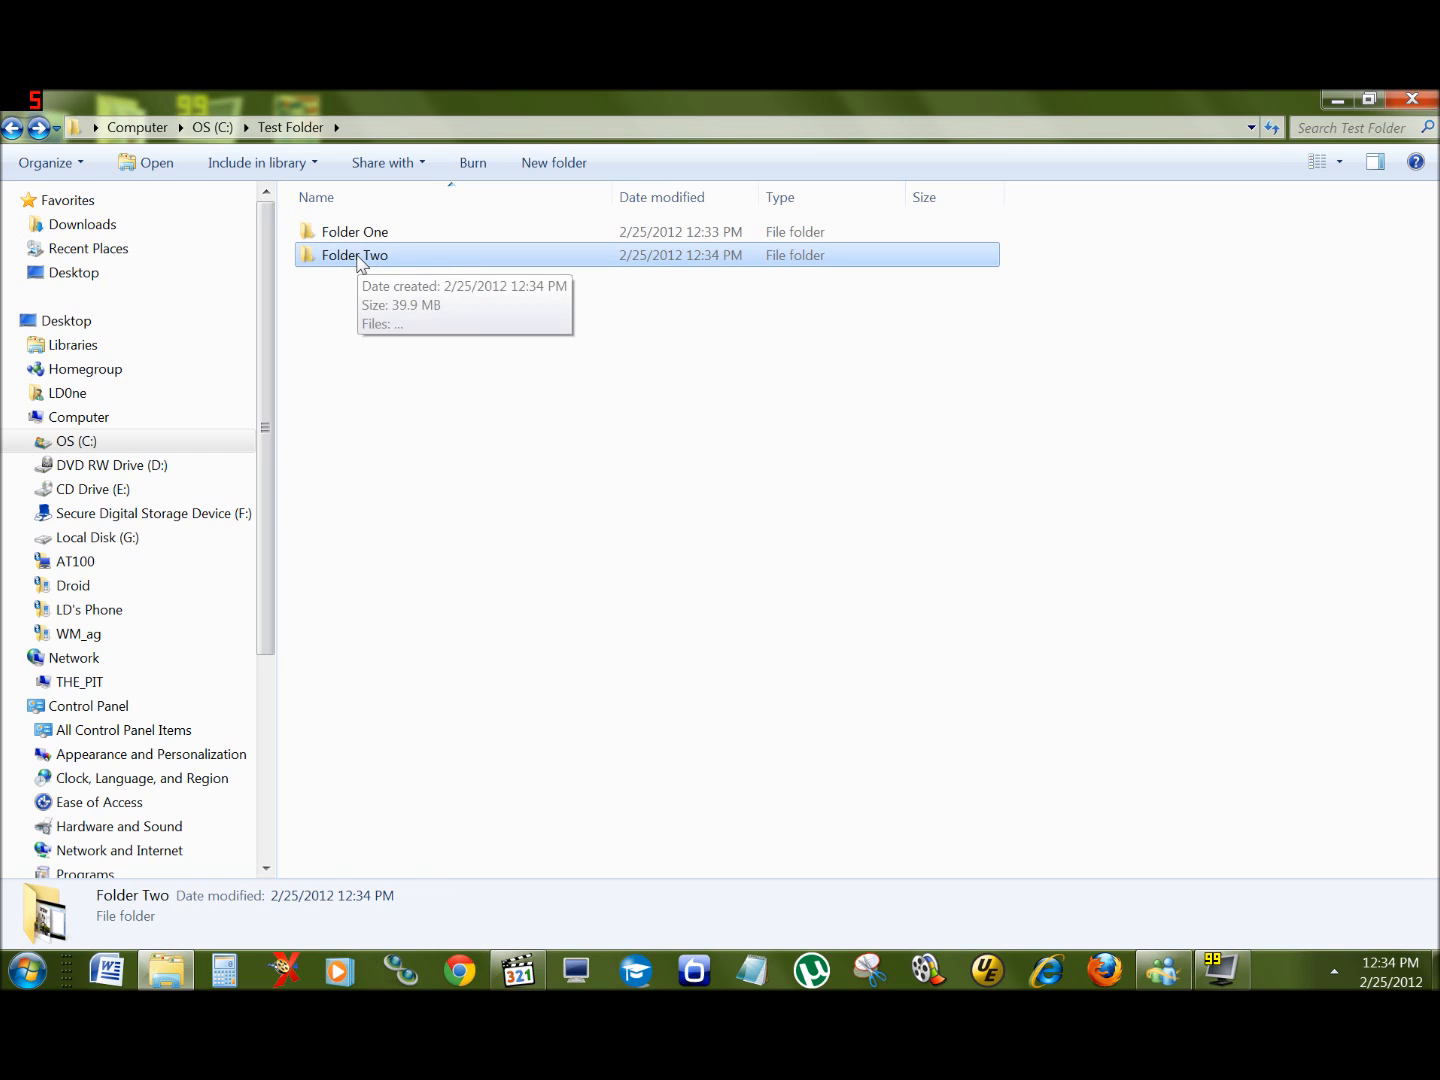
Step: Rename Folder Two to Folder Two DD
key("F2")
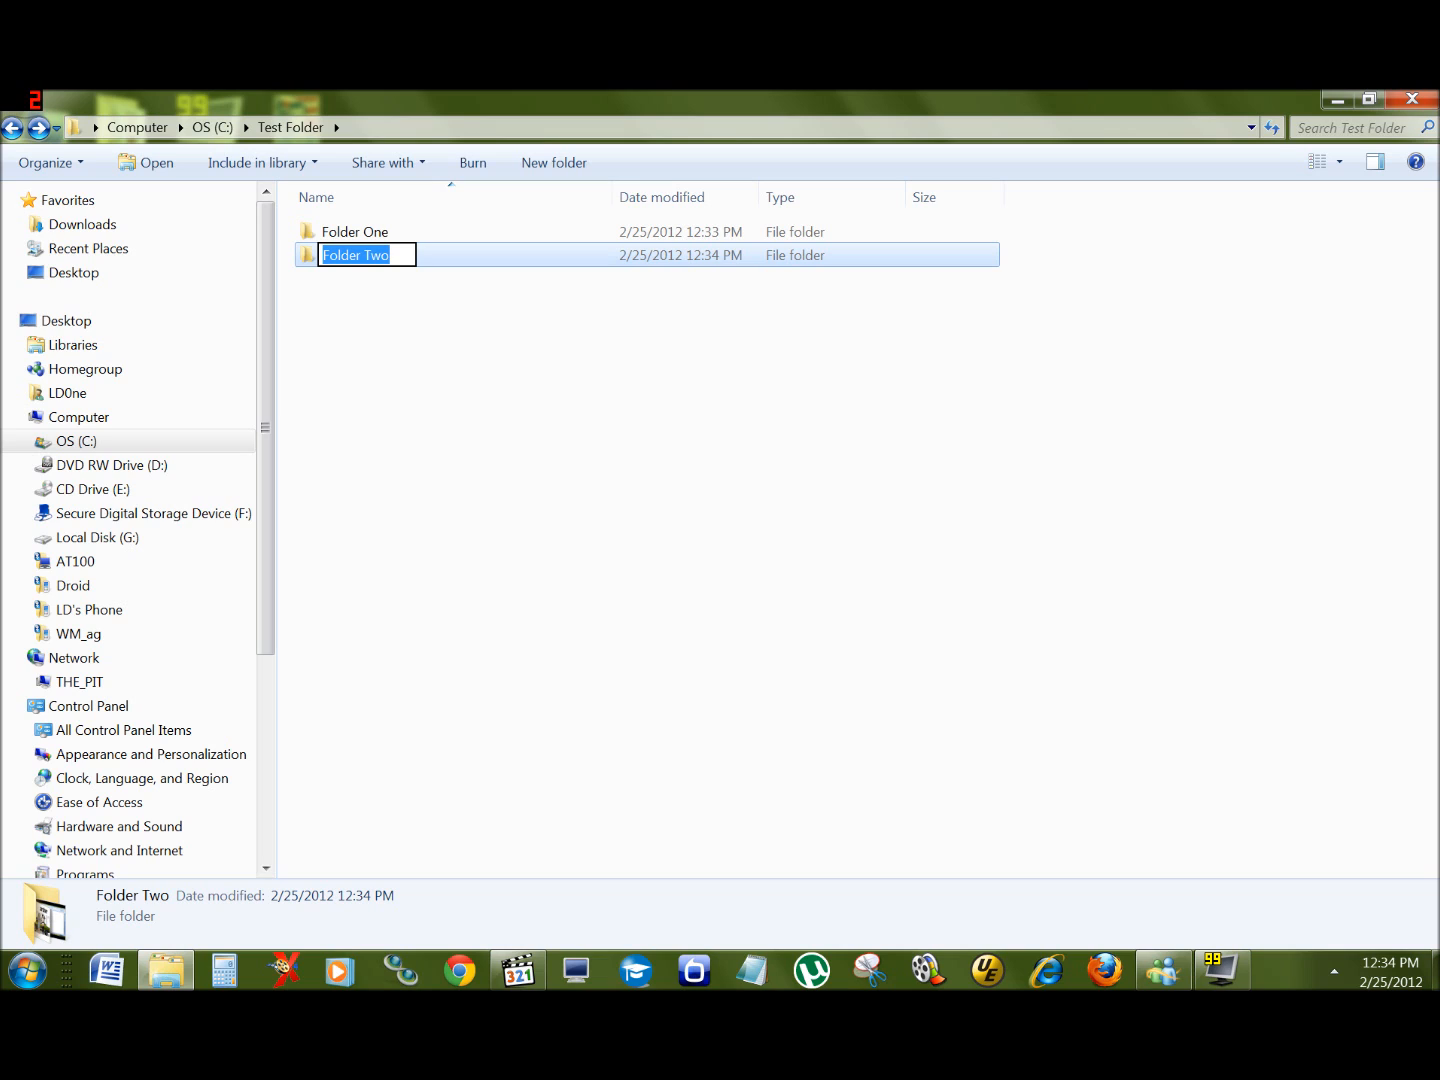
key("End")
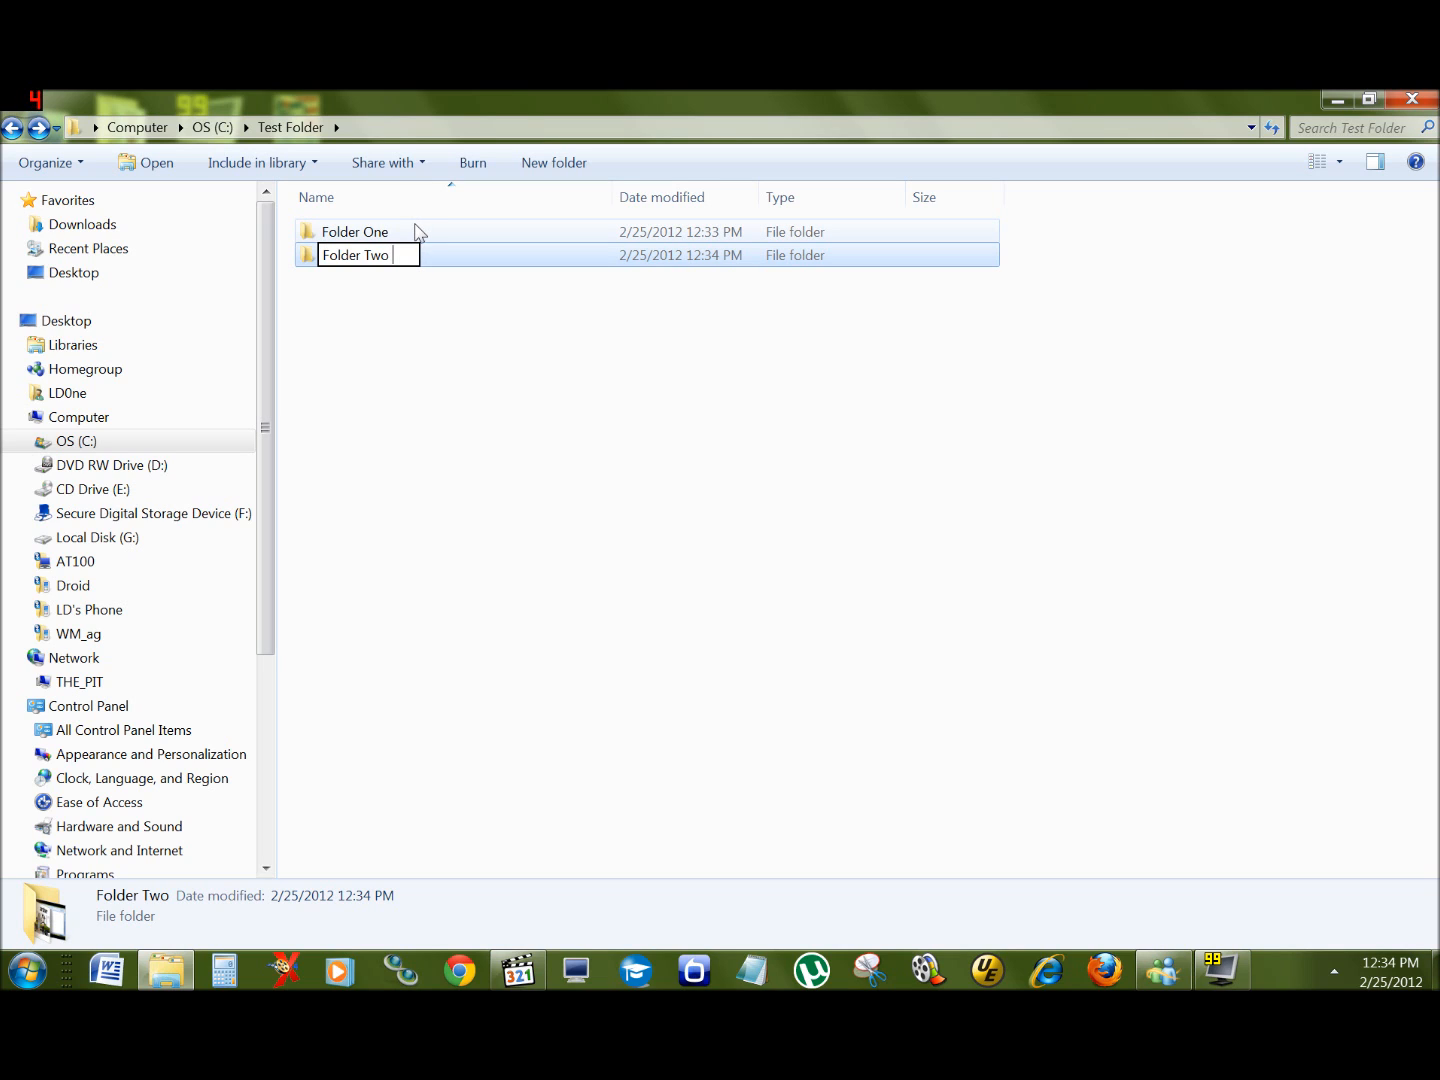
type(":D")
key("BackSpace")
type("DD")
key("Return")
key("Return")
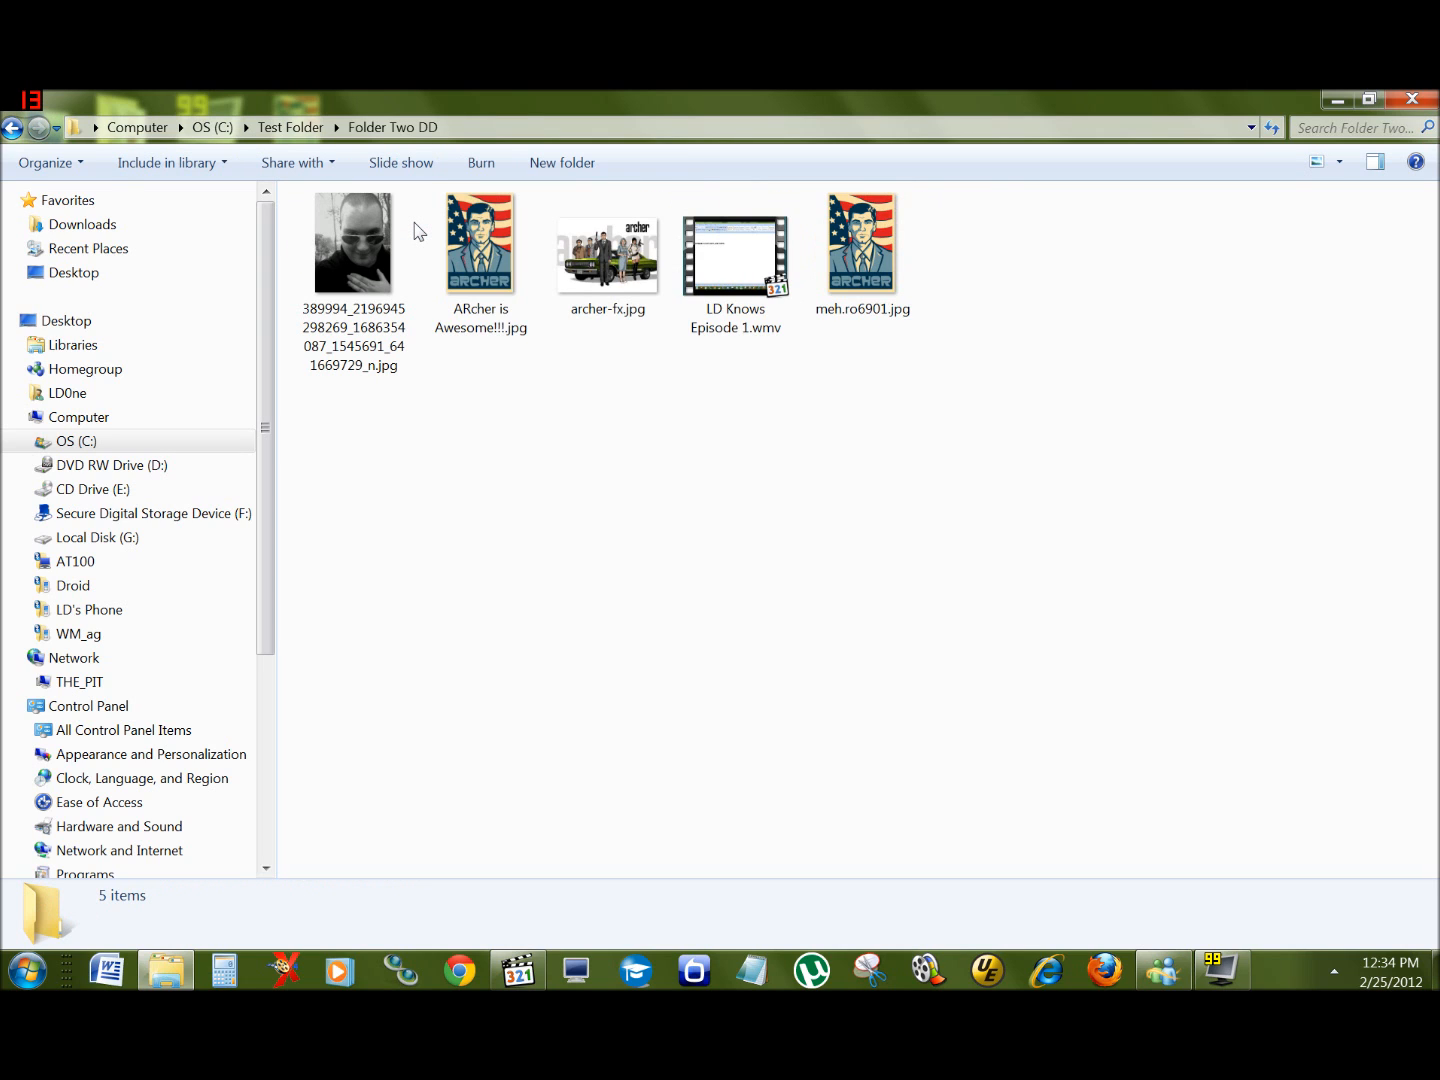
Step: Open Folder Two DD and Folder One in turn to compare their contents, returning to Test Folder
key("BackSpace")
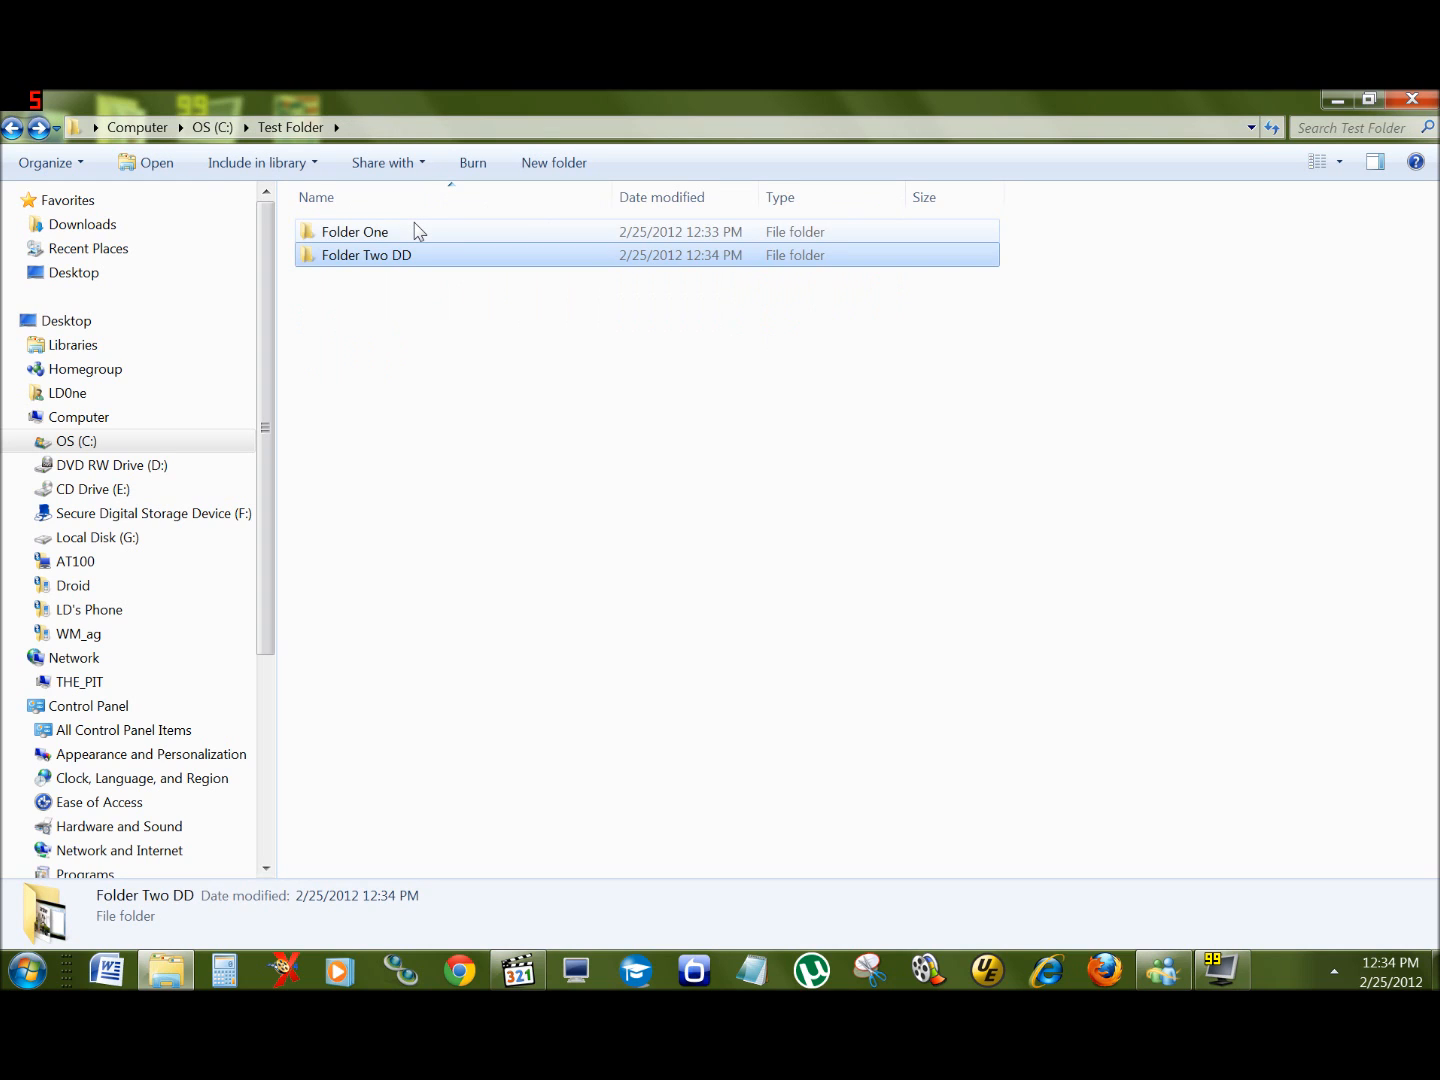
double_click(416, 230)
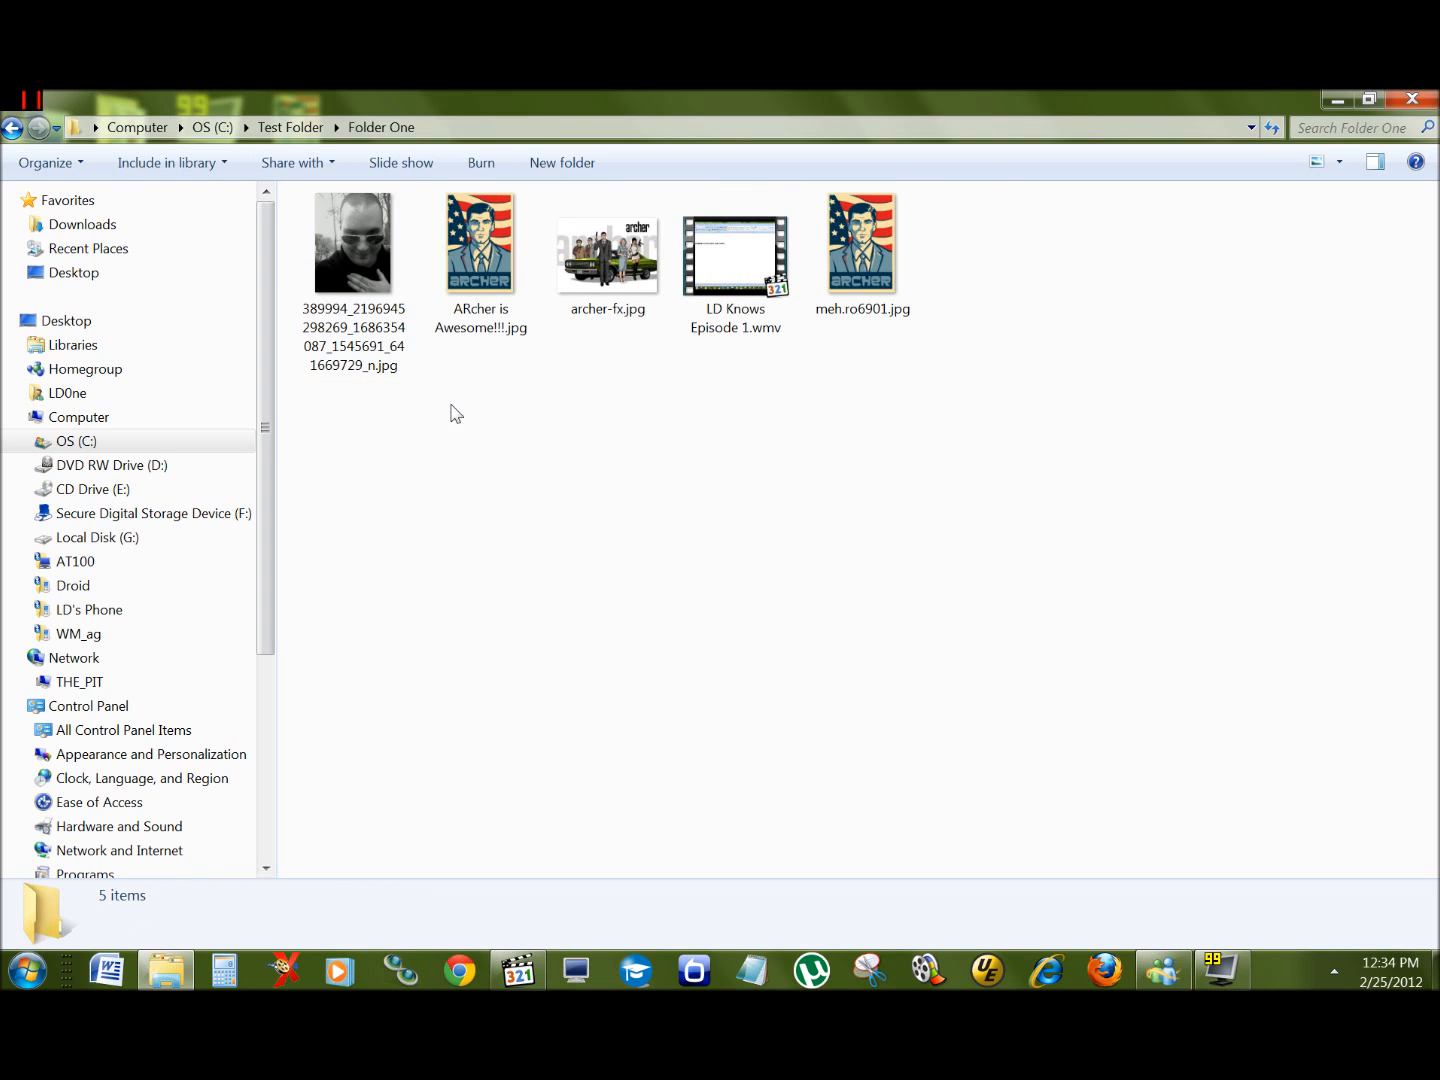
key("BackSpace")
double_click(365, 251)
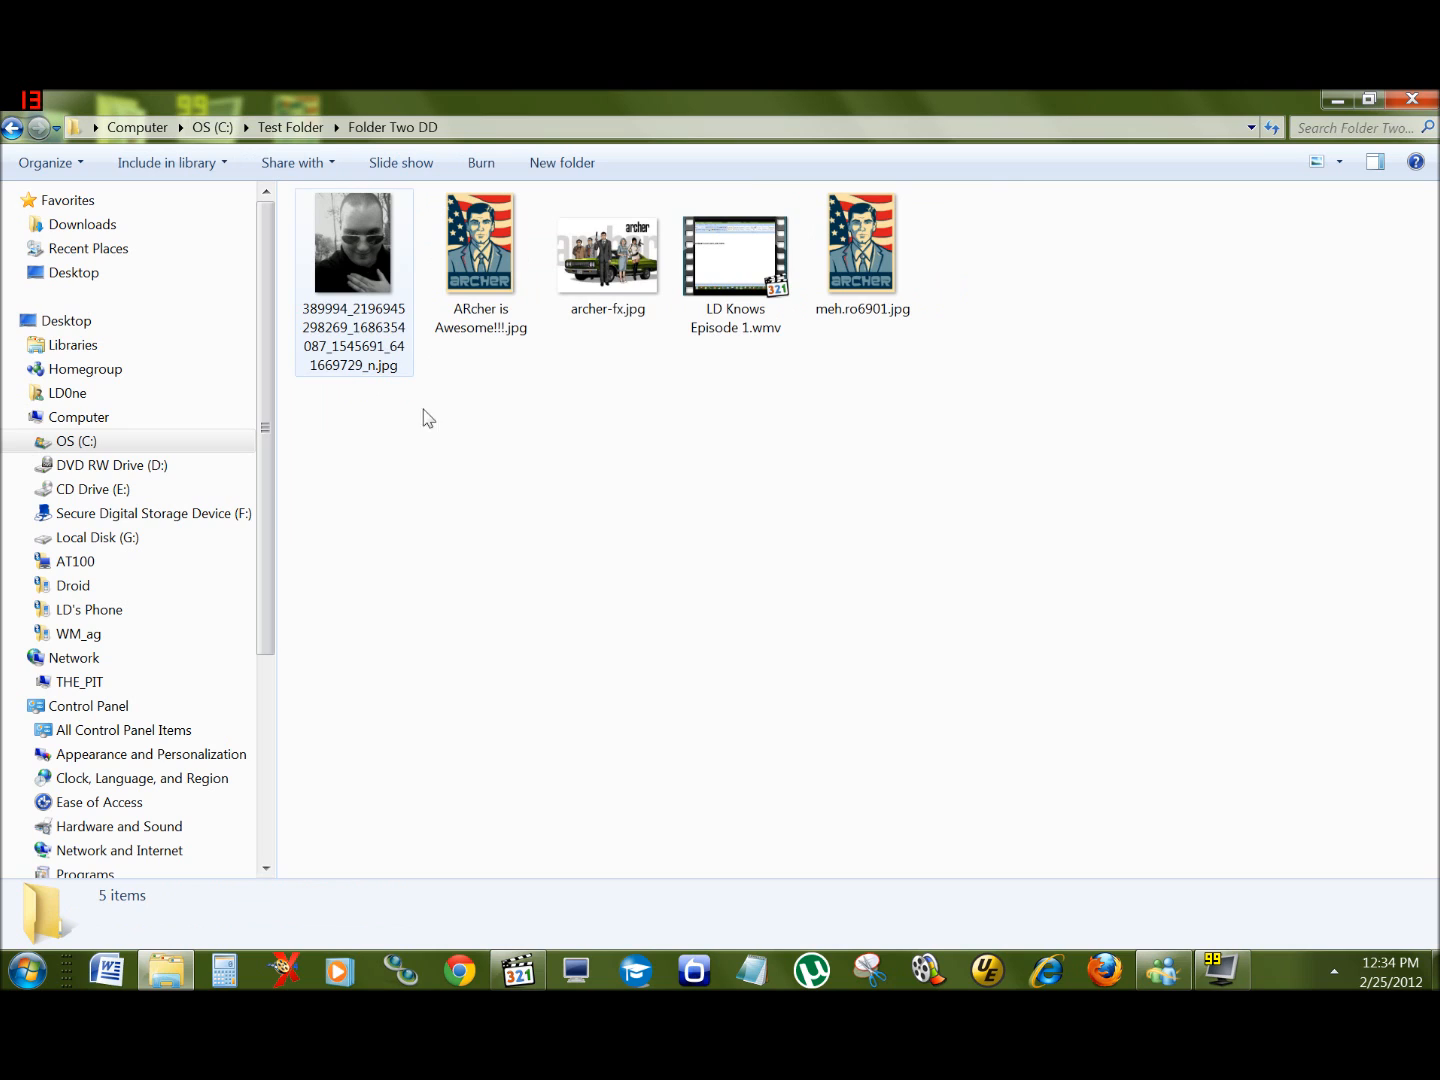
key("BackSpace")
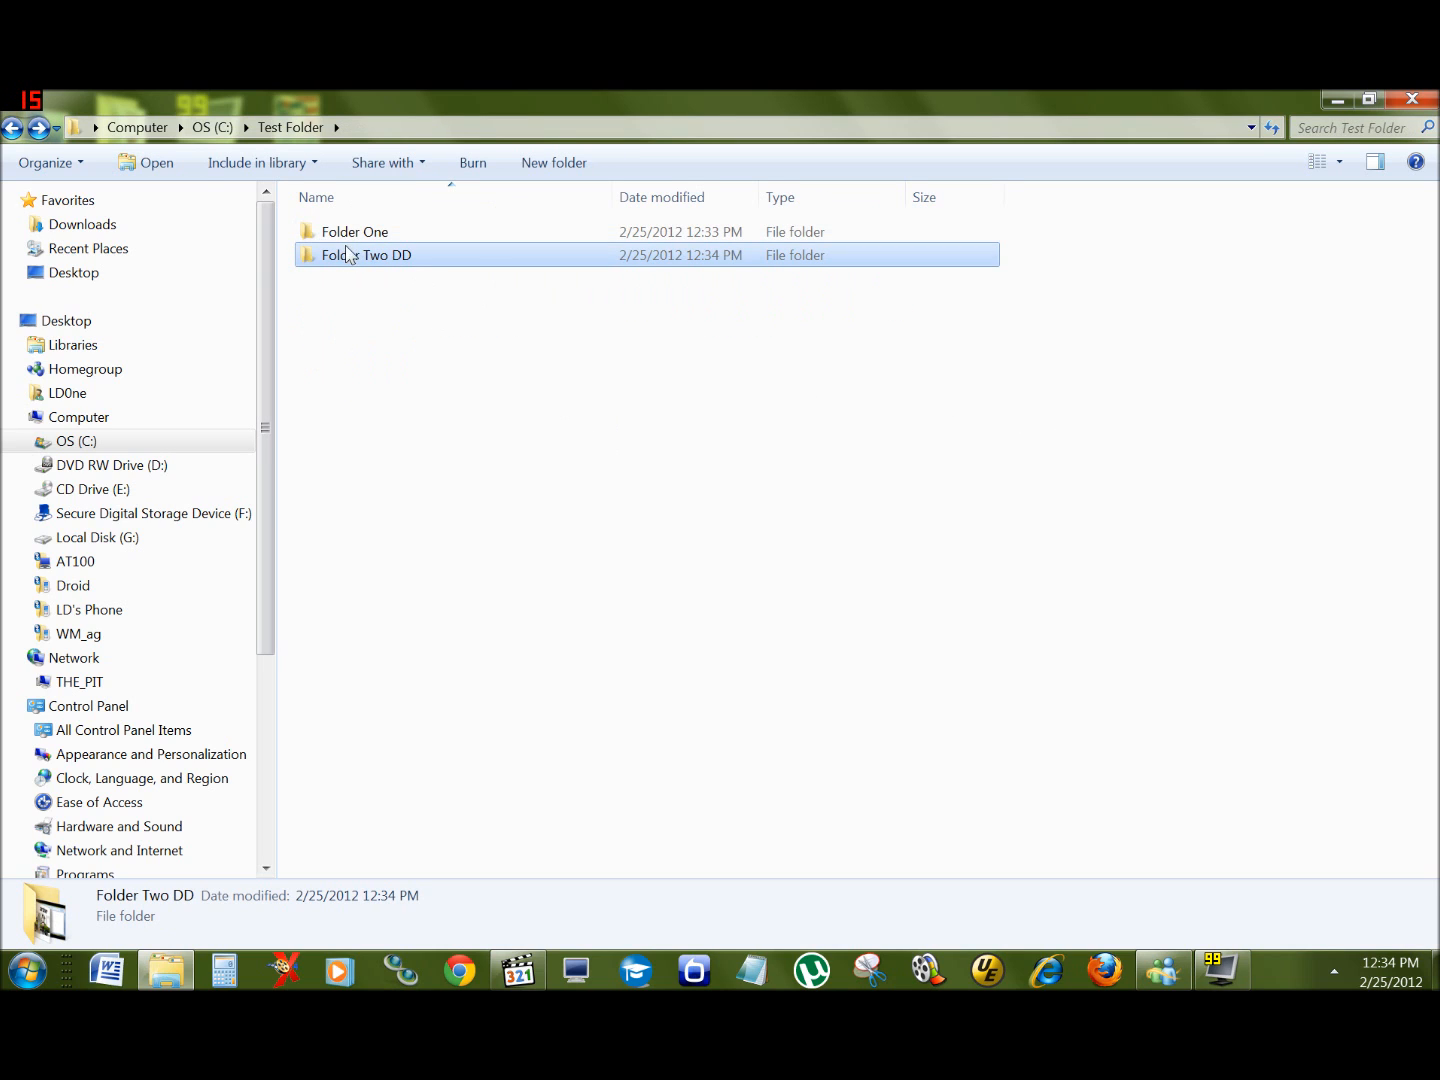
Step: Cut Folder Two DD from Test Folder
left_click(357, 314)
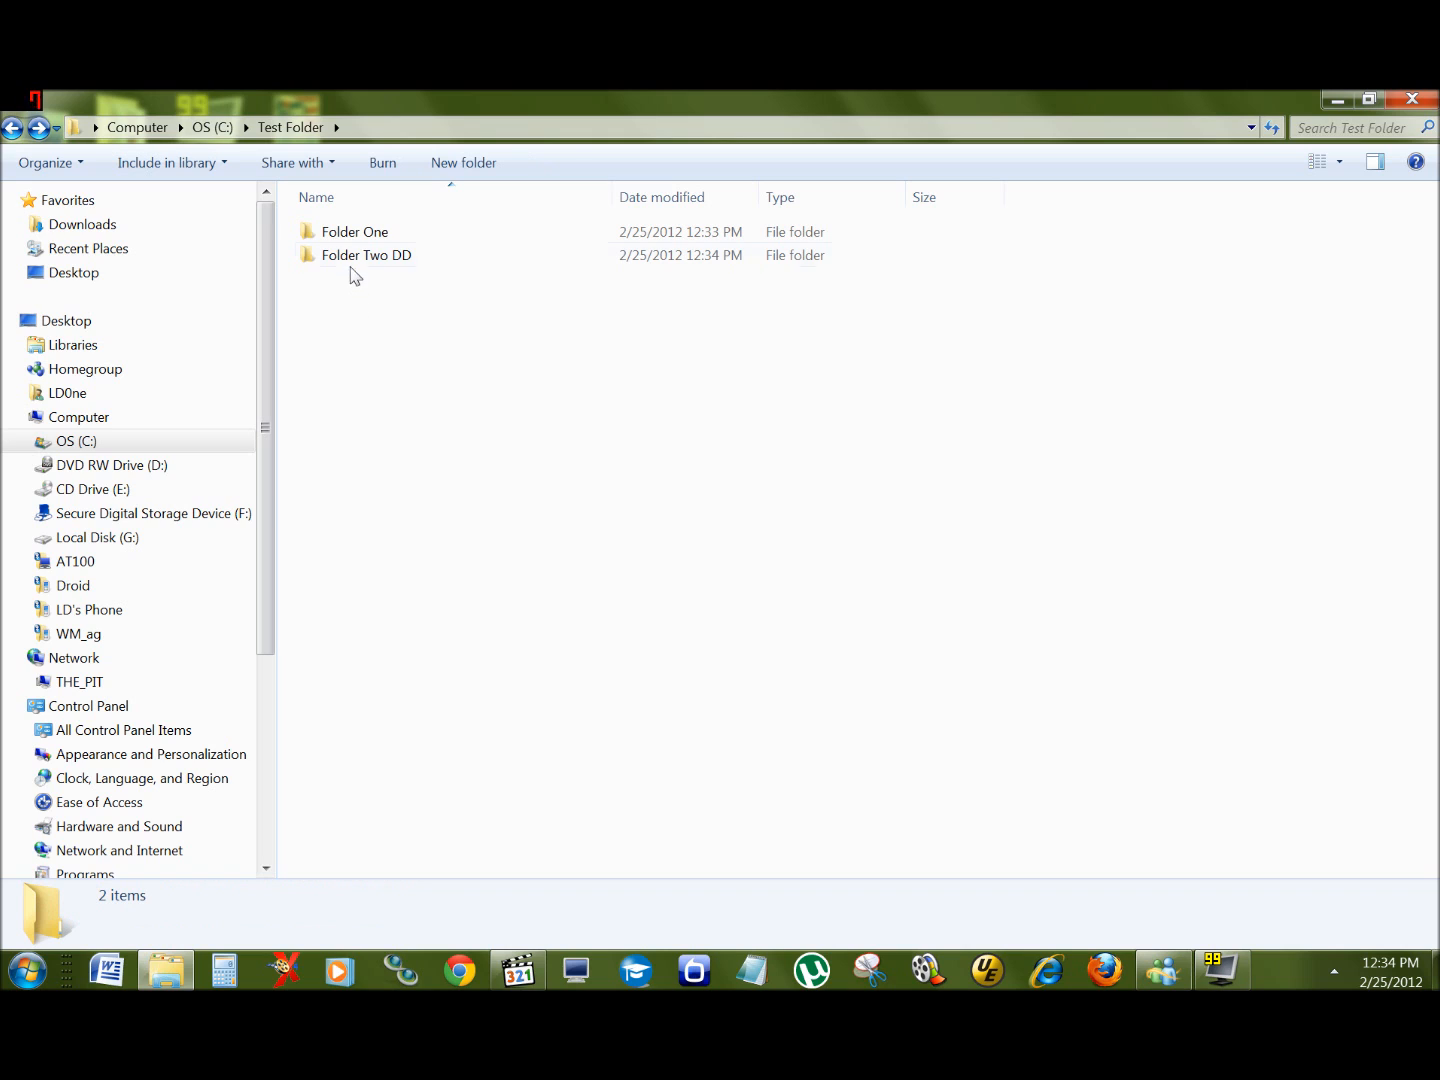
left_click(352, 260)
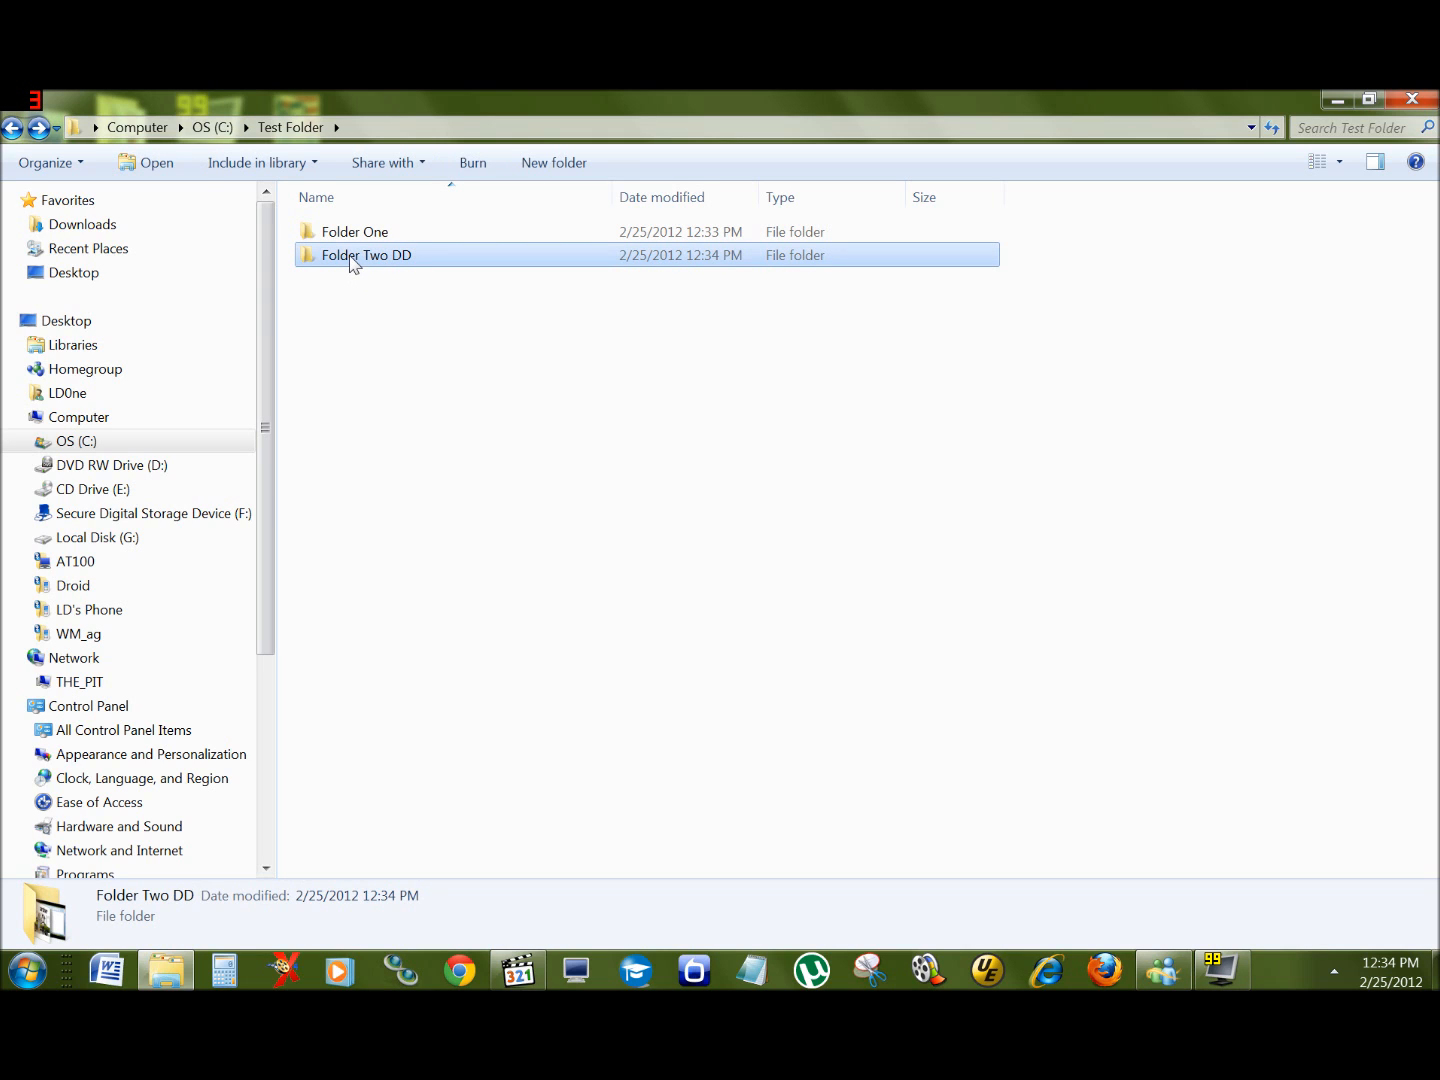
mouse_move(351, 262)
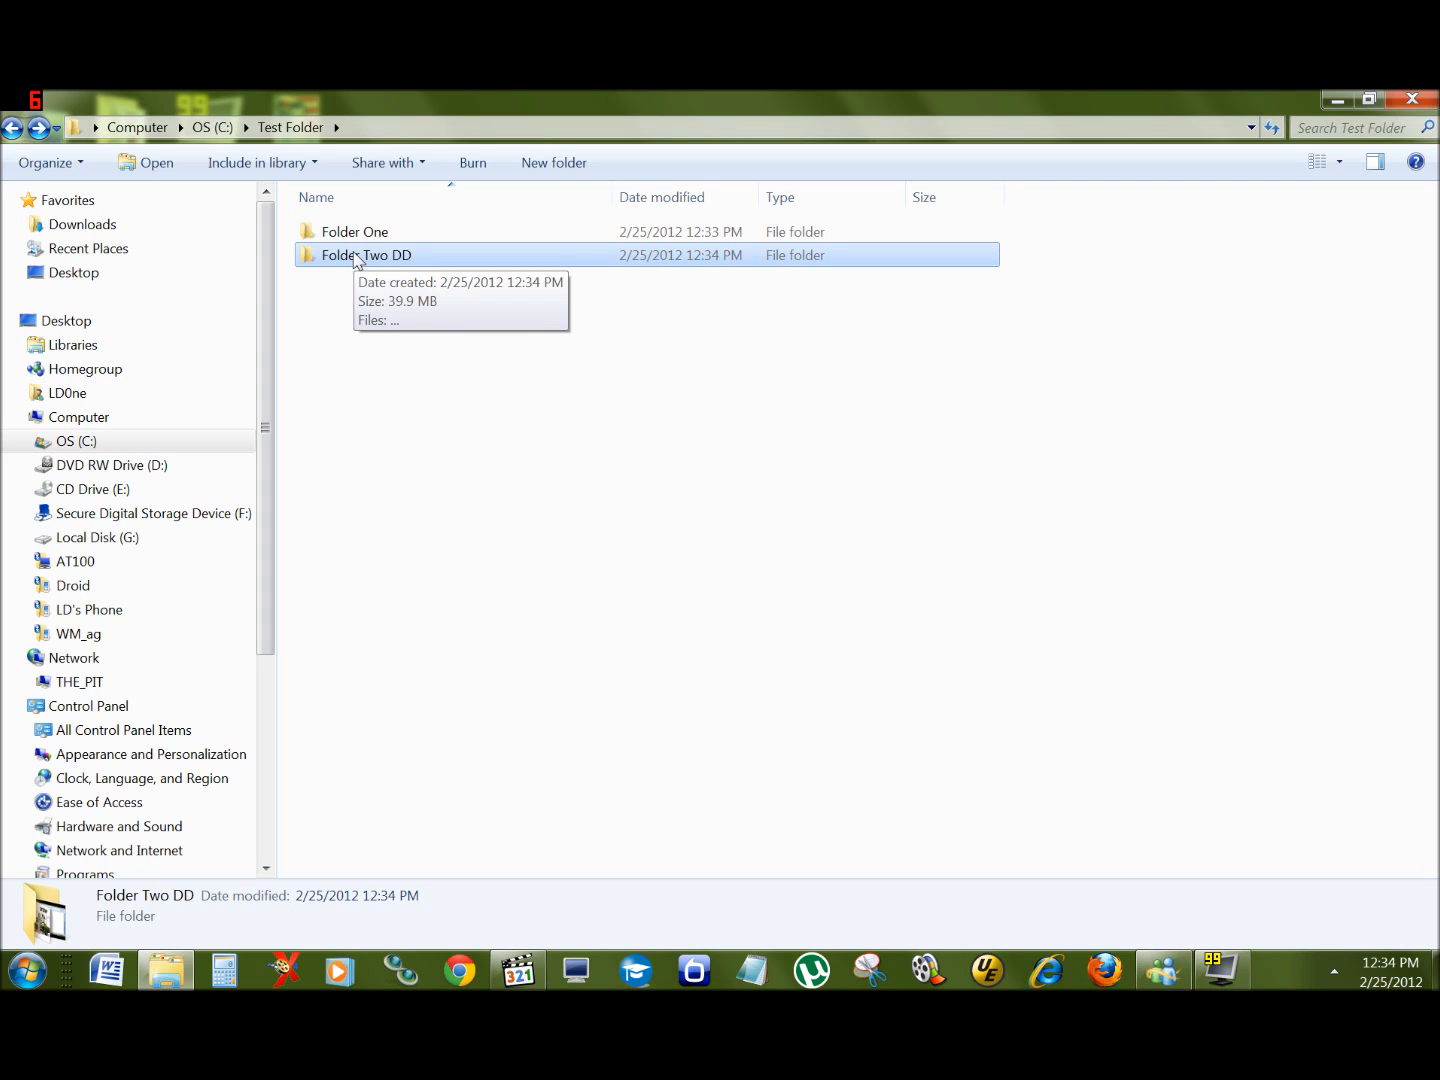
right_click(357, 261)
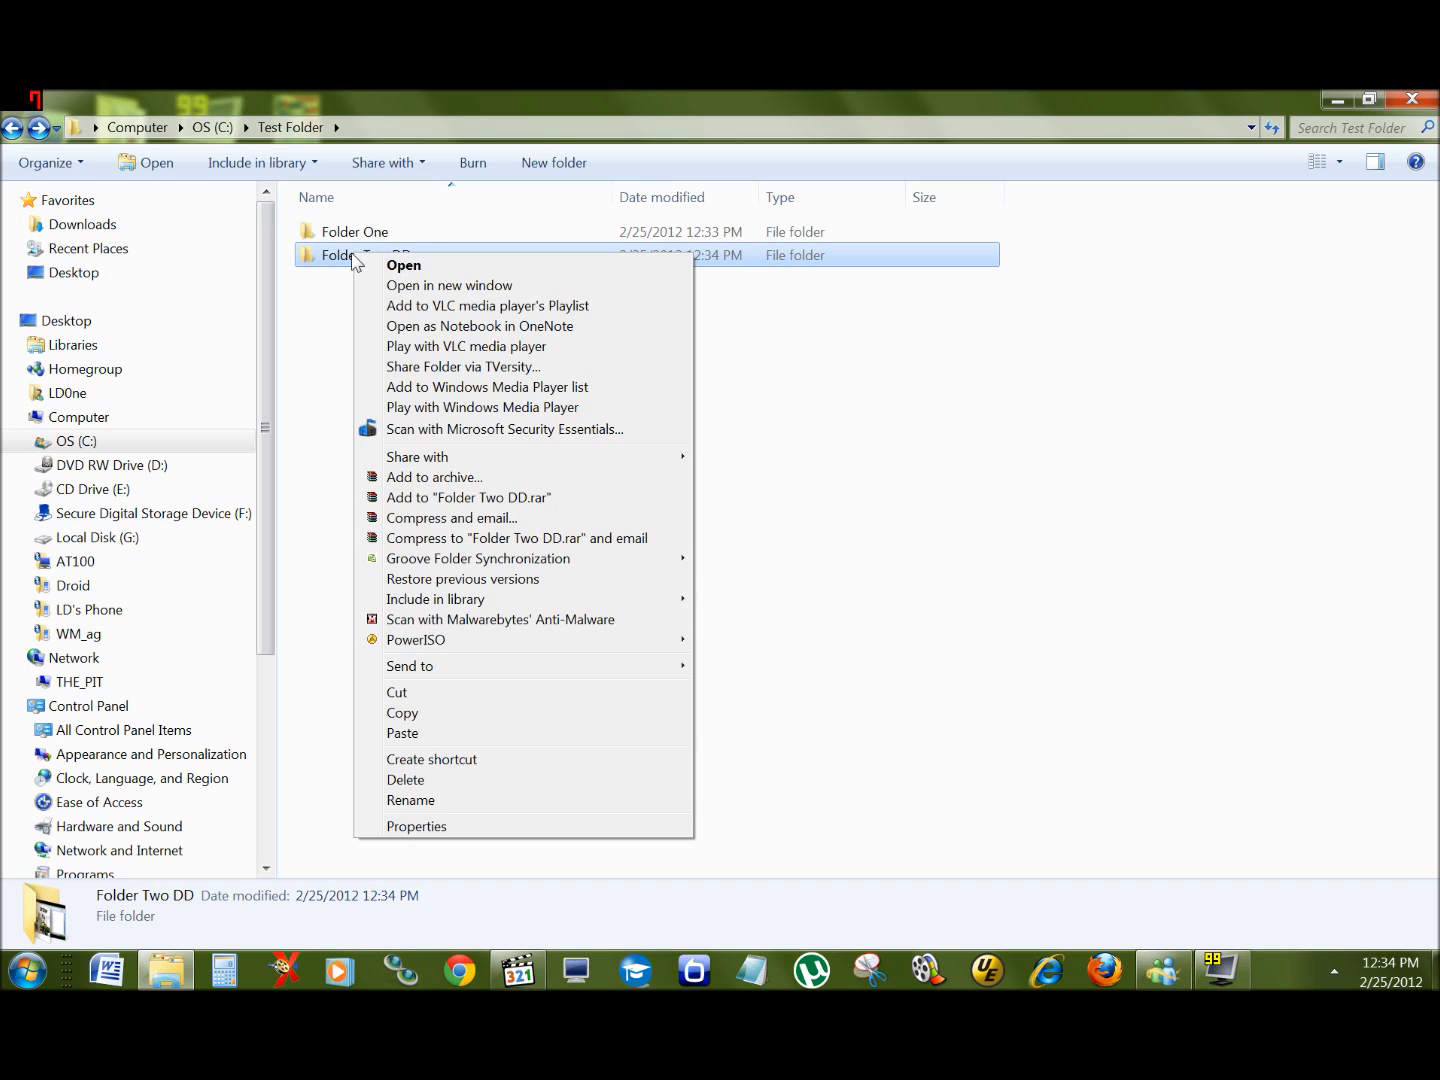
left_click(400, 693)
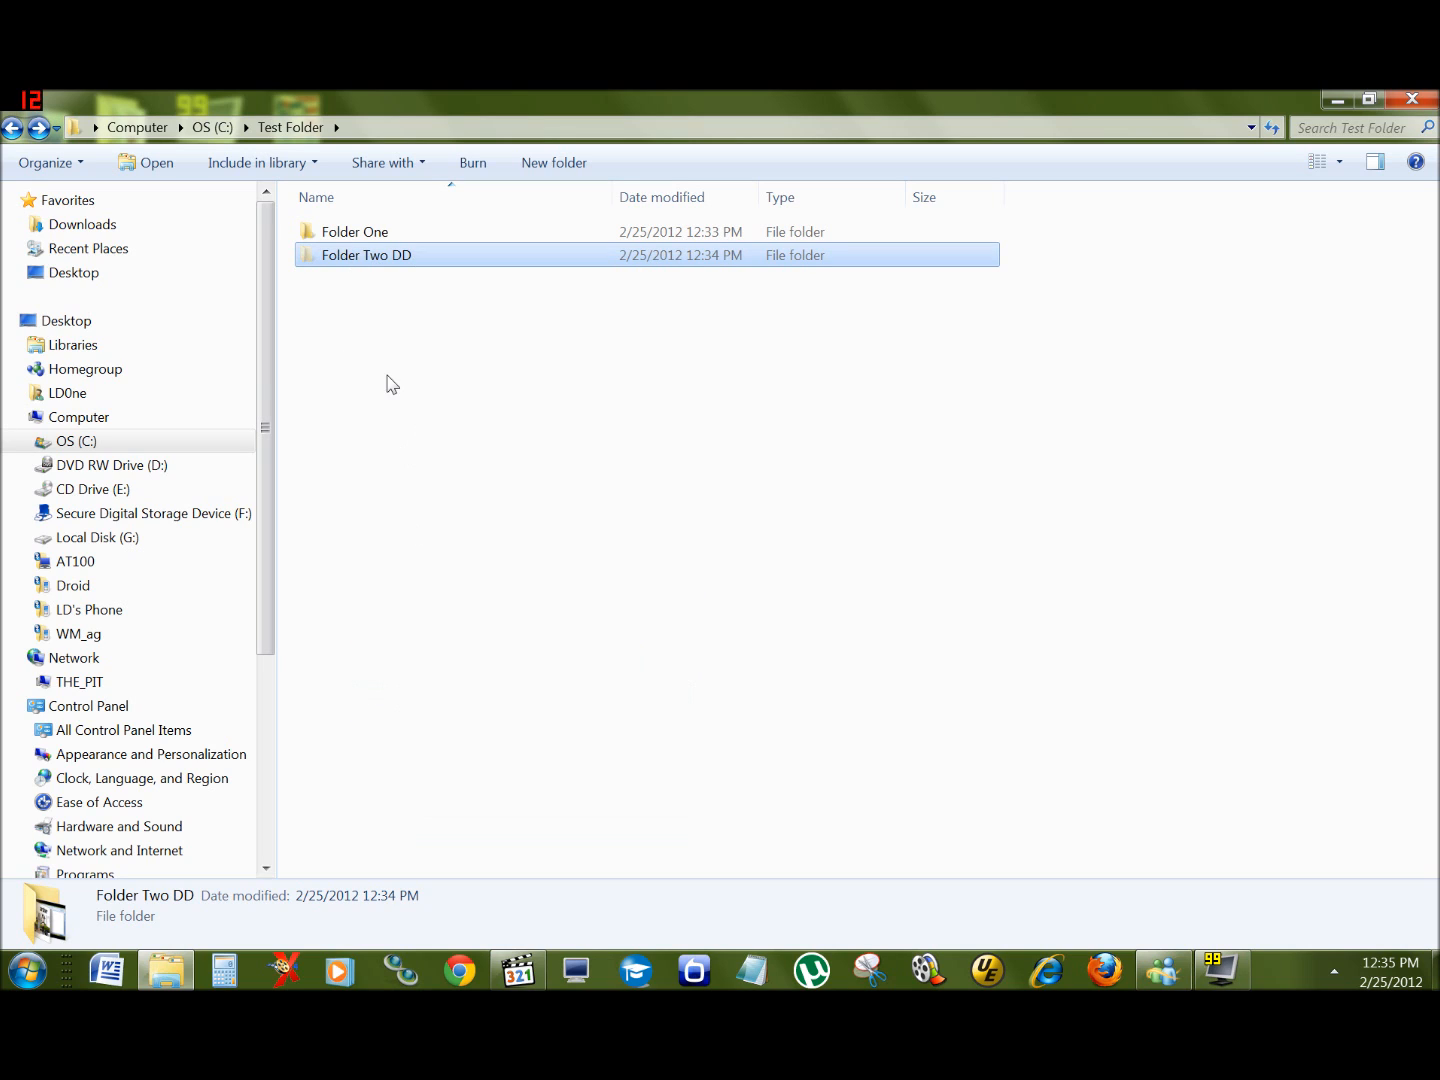
left_click(331, 300)
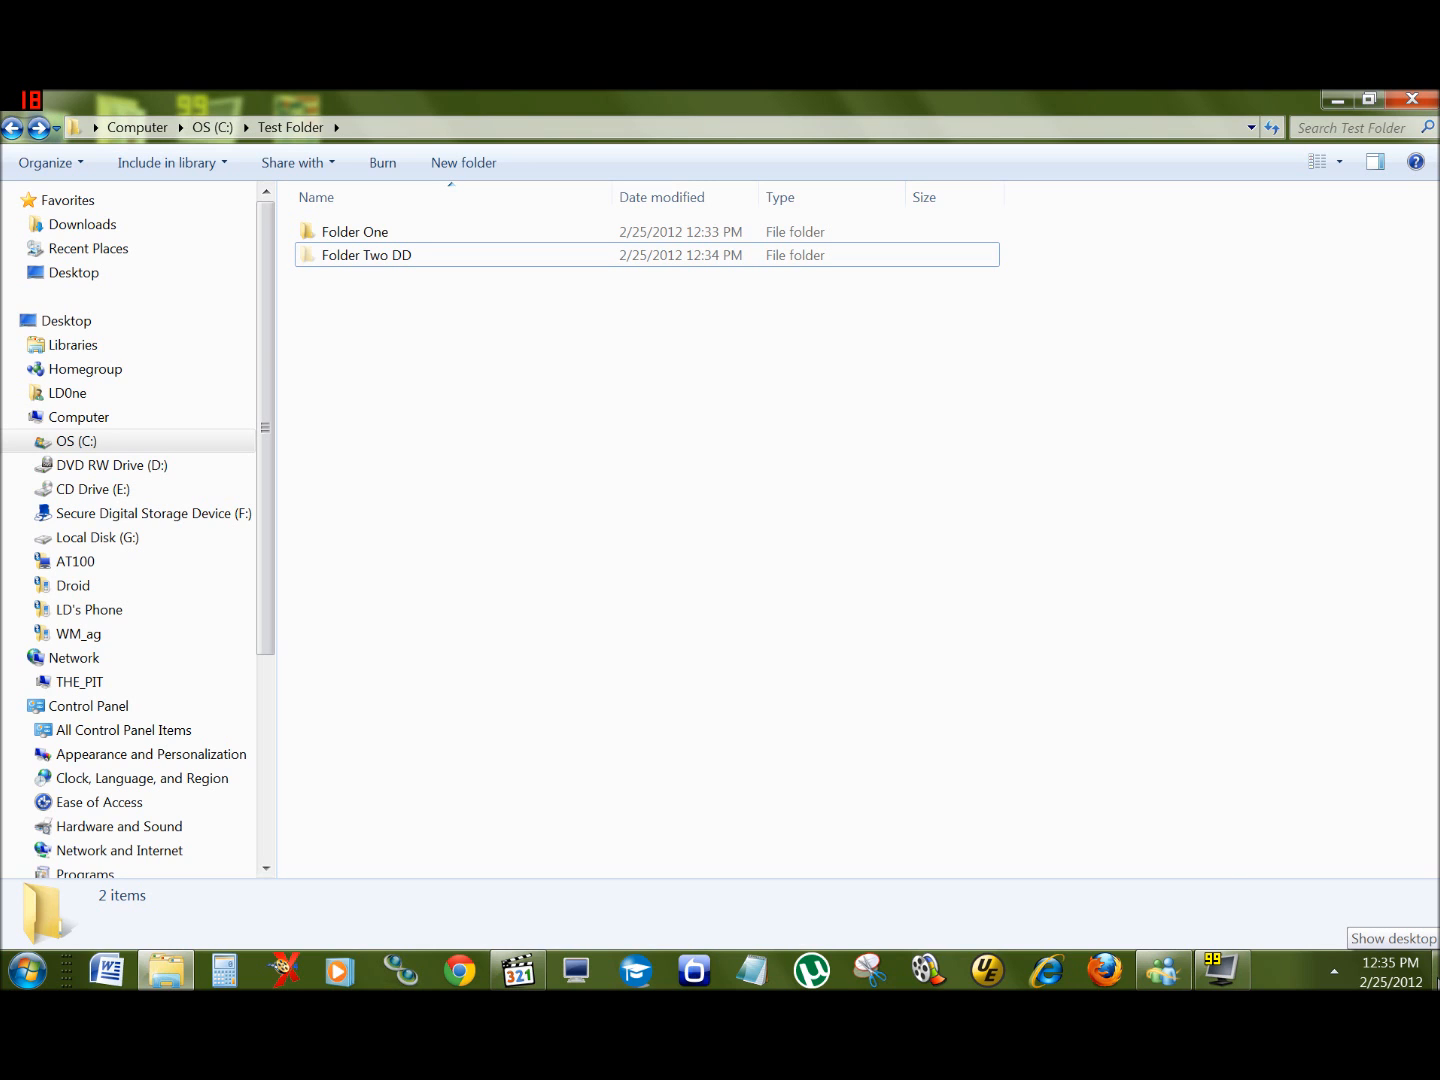
Step: Show the desktop and paste Folder Two DD onto it
left_click(1436, 970)
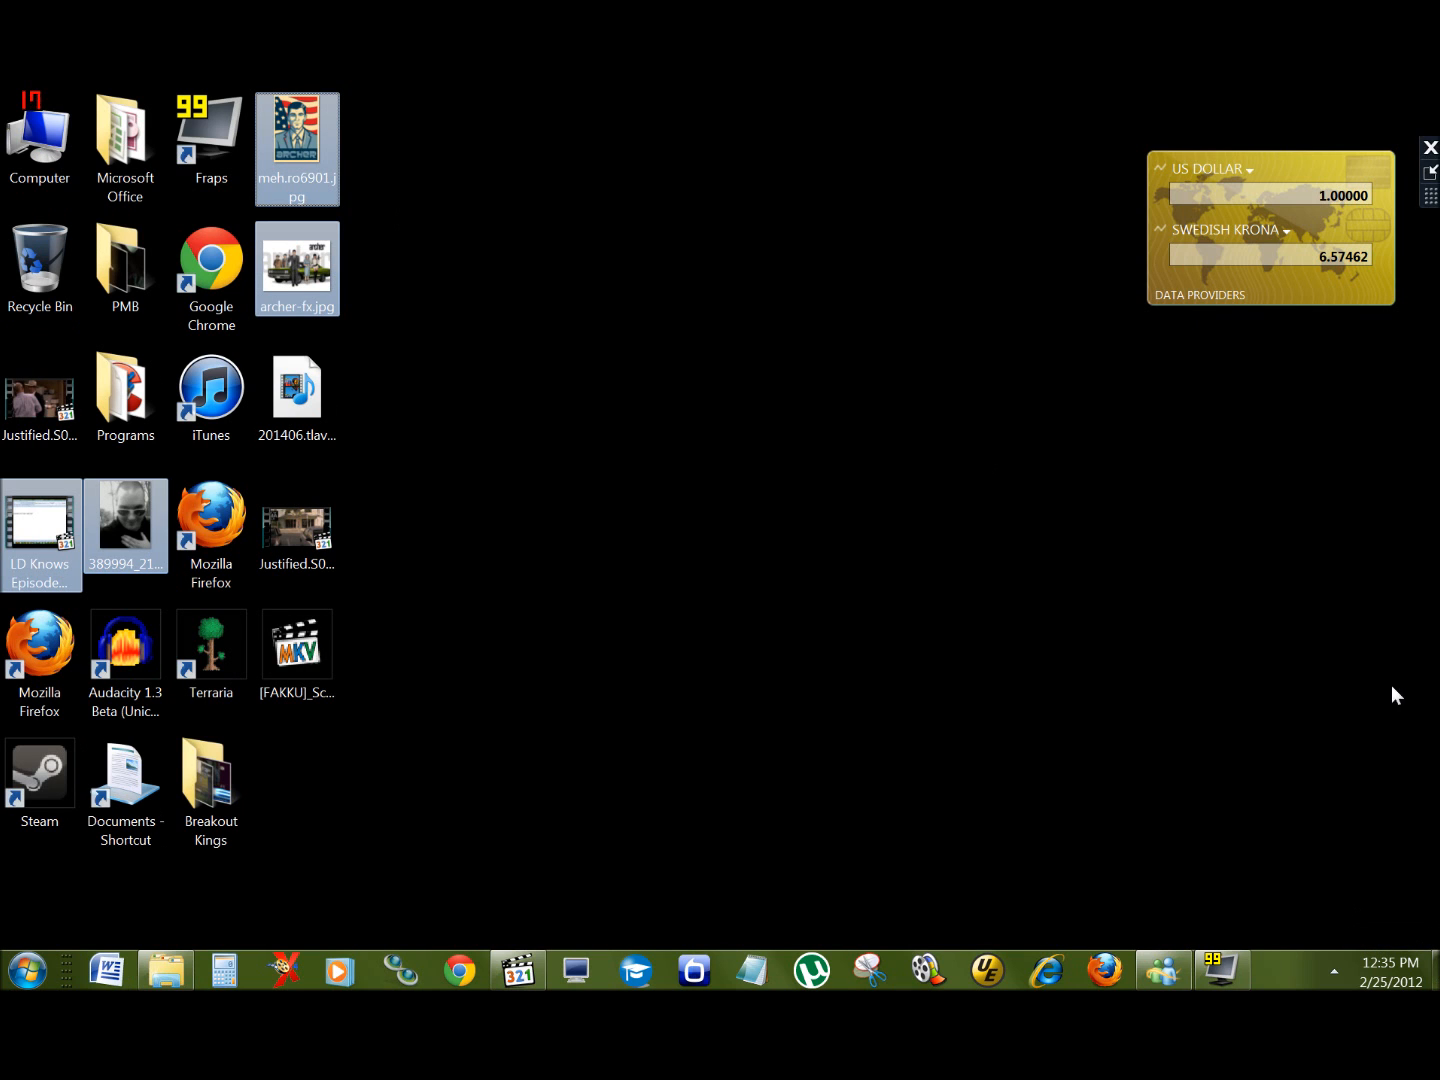
left_click(543, 432)
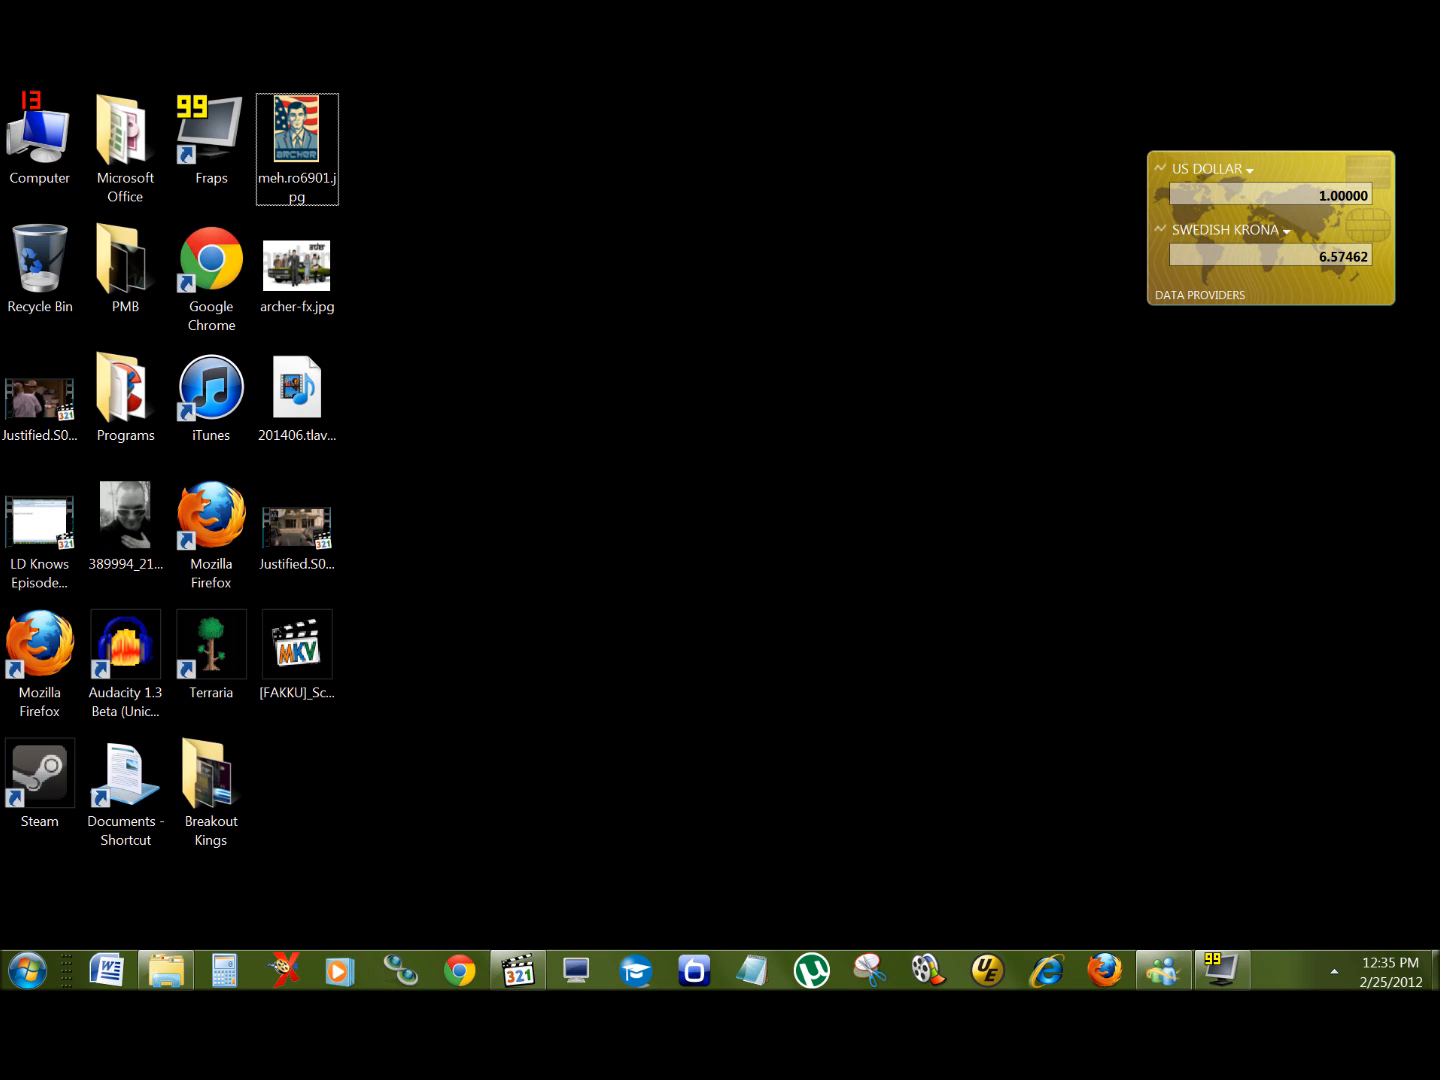
left_click(1436, 970)
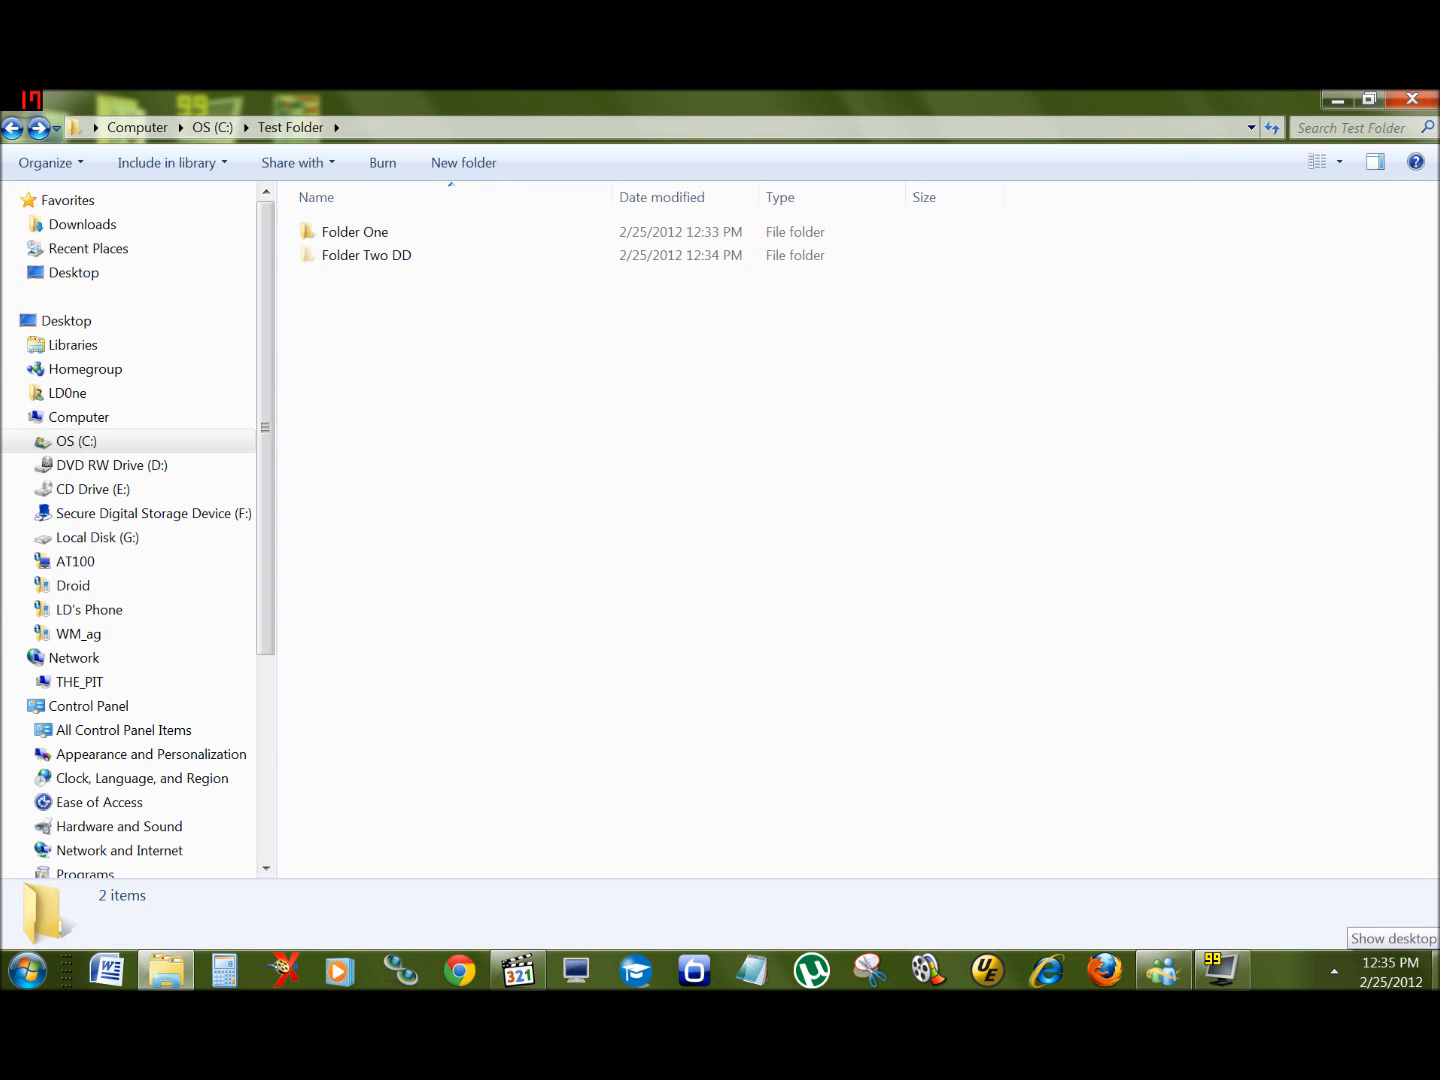
left_click(1435, 970)
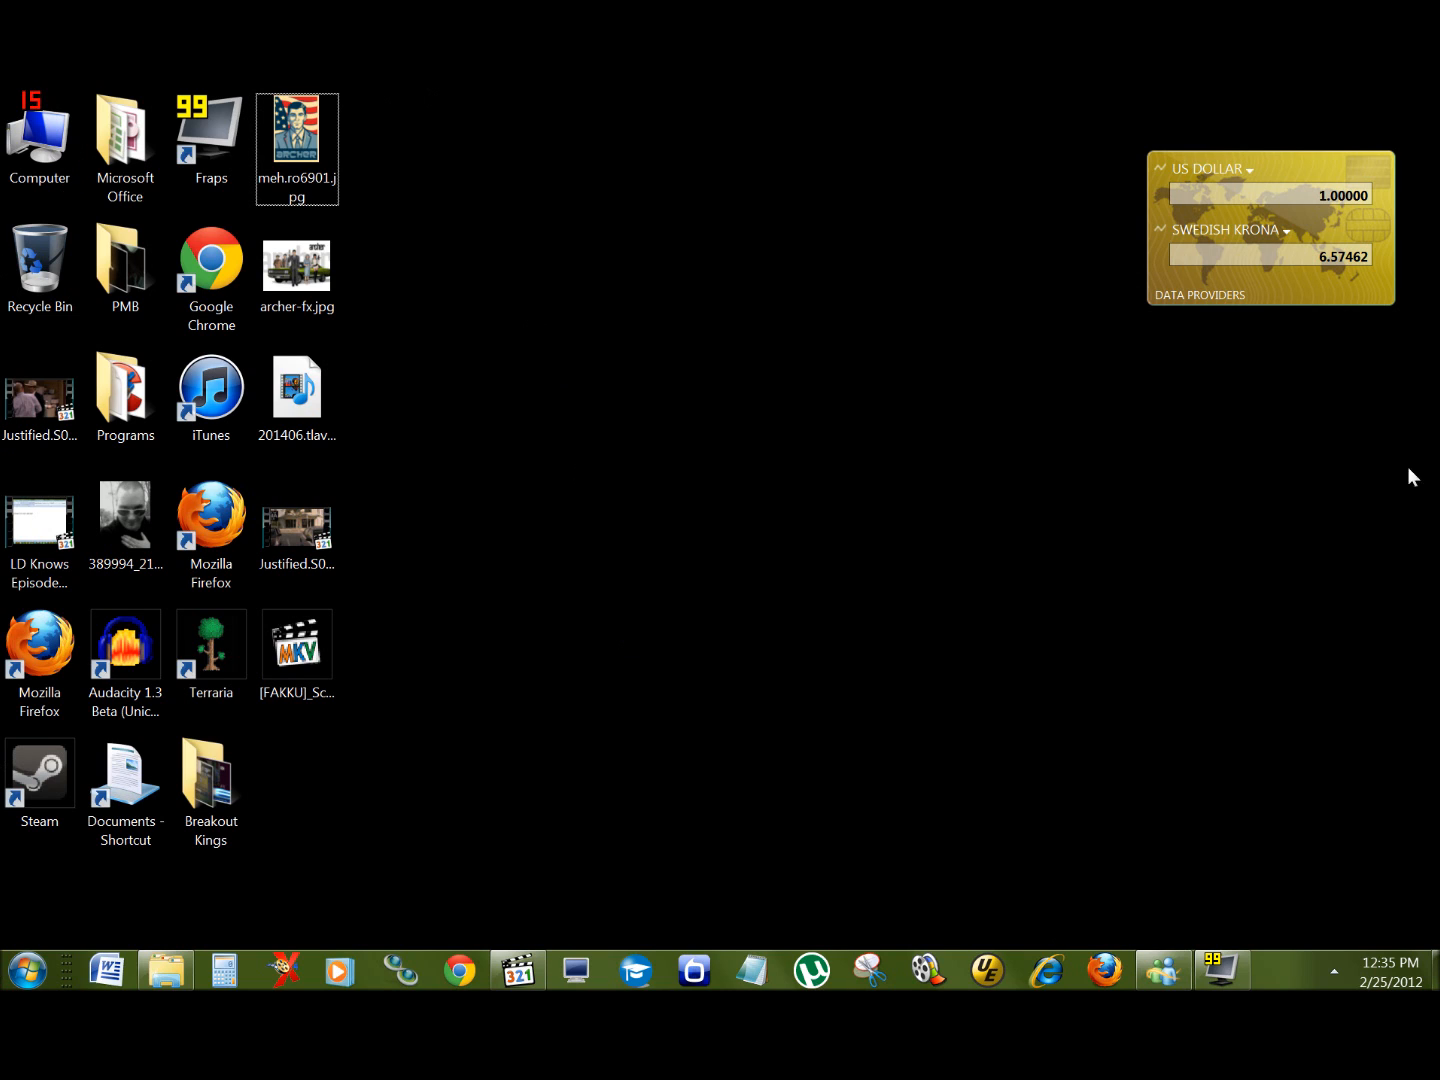
right_click(511, 368)
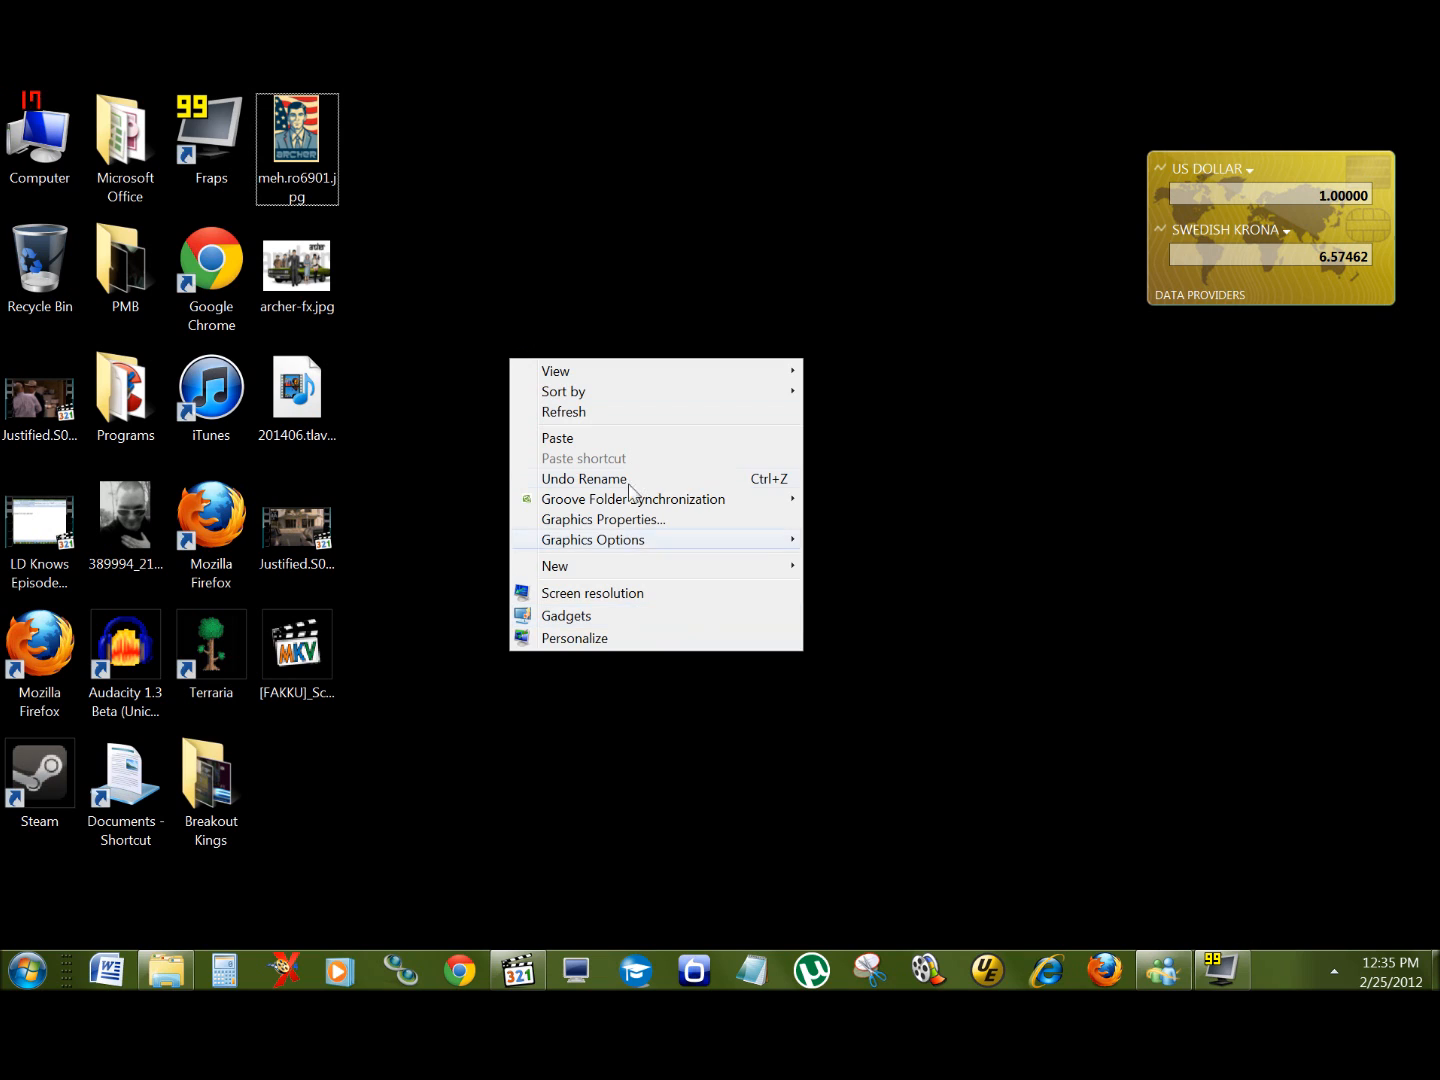
left_click(621, 440)
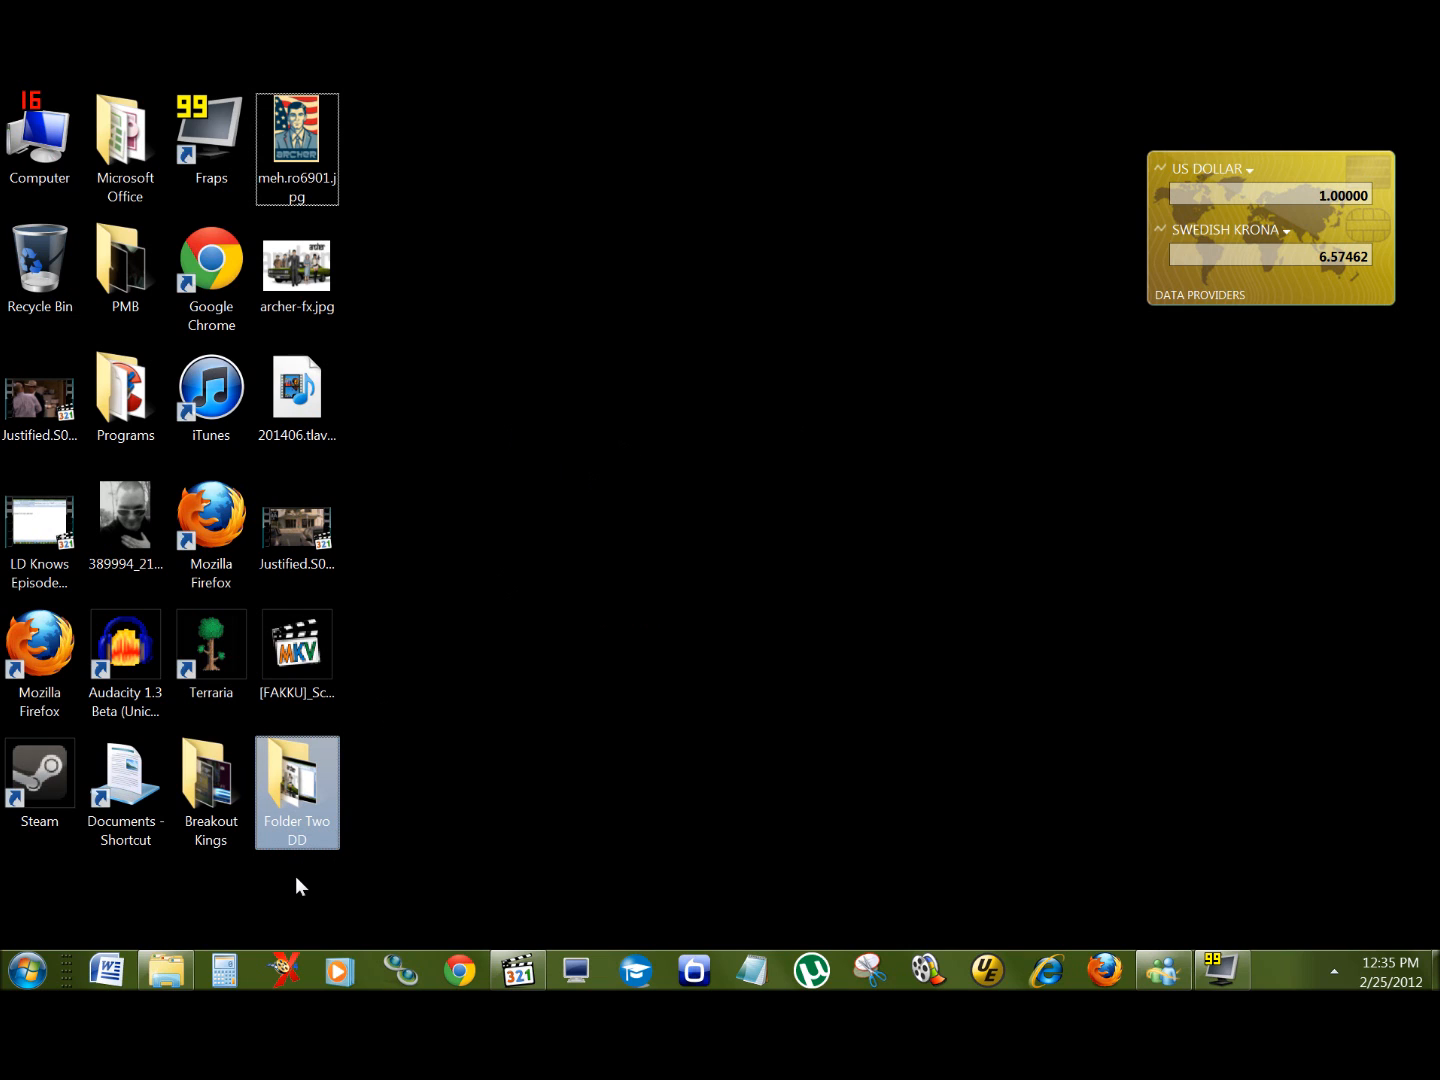
Step: Check Test Folder's contents, then open the desktop's Folder Two DD to review its files and close it
left_click(302, 842)
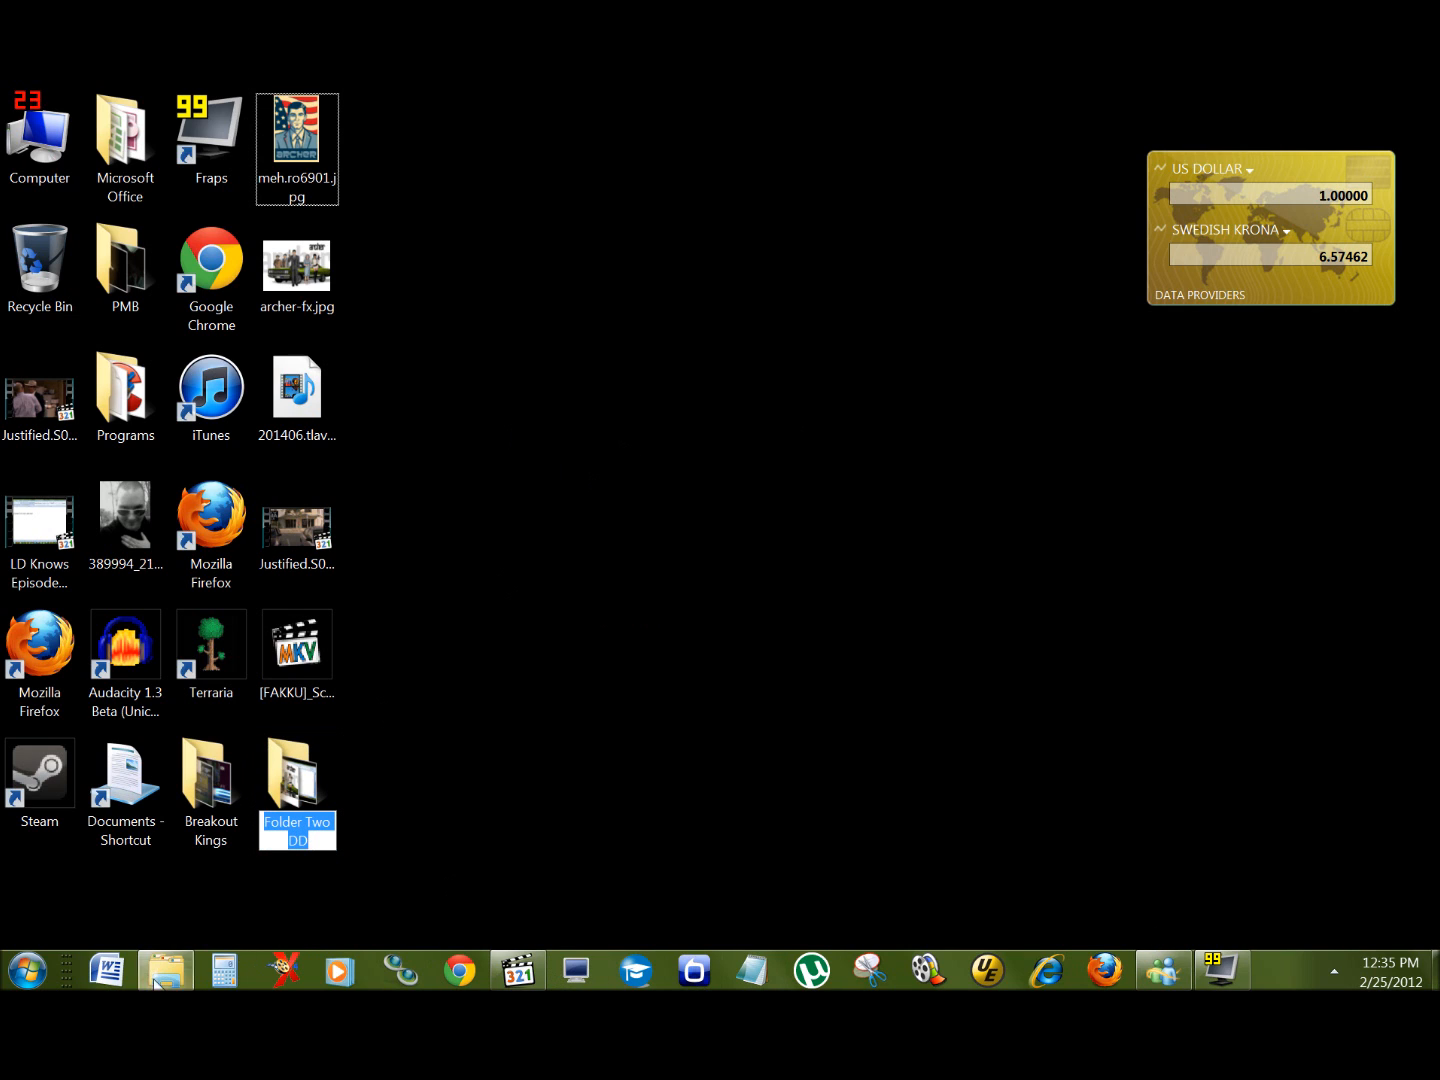
left_click(160, 973)
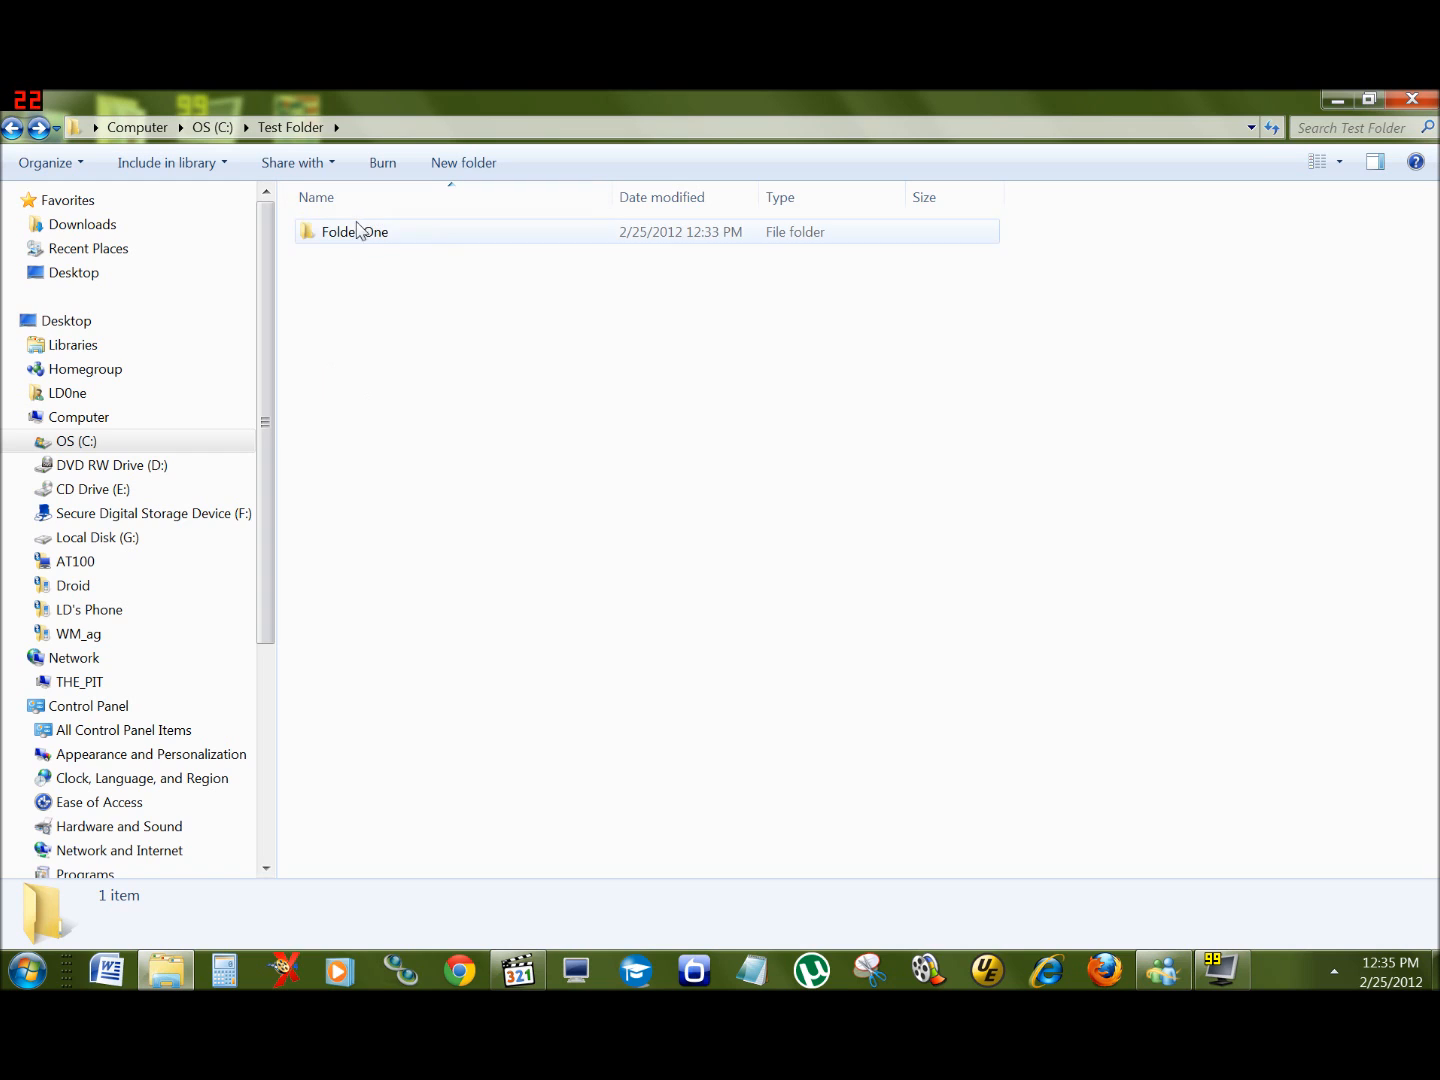
left_click(167, 970)
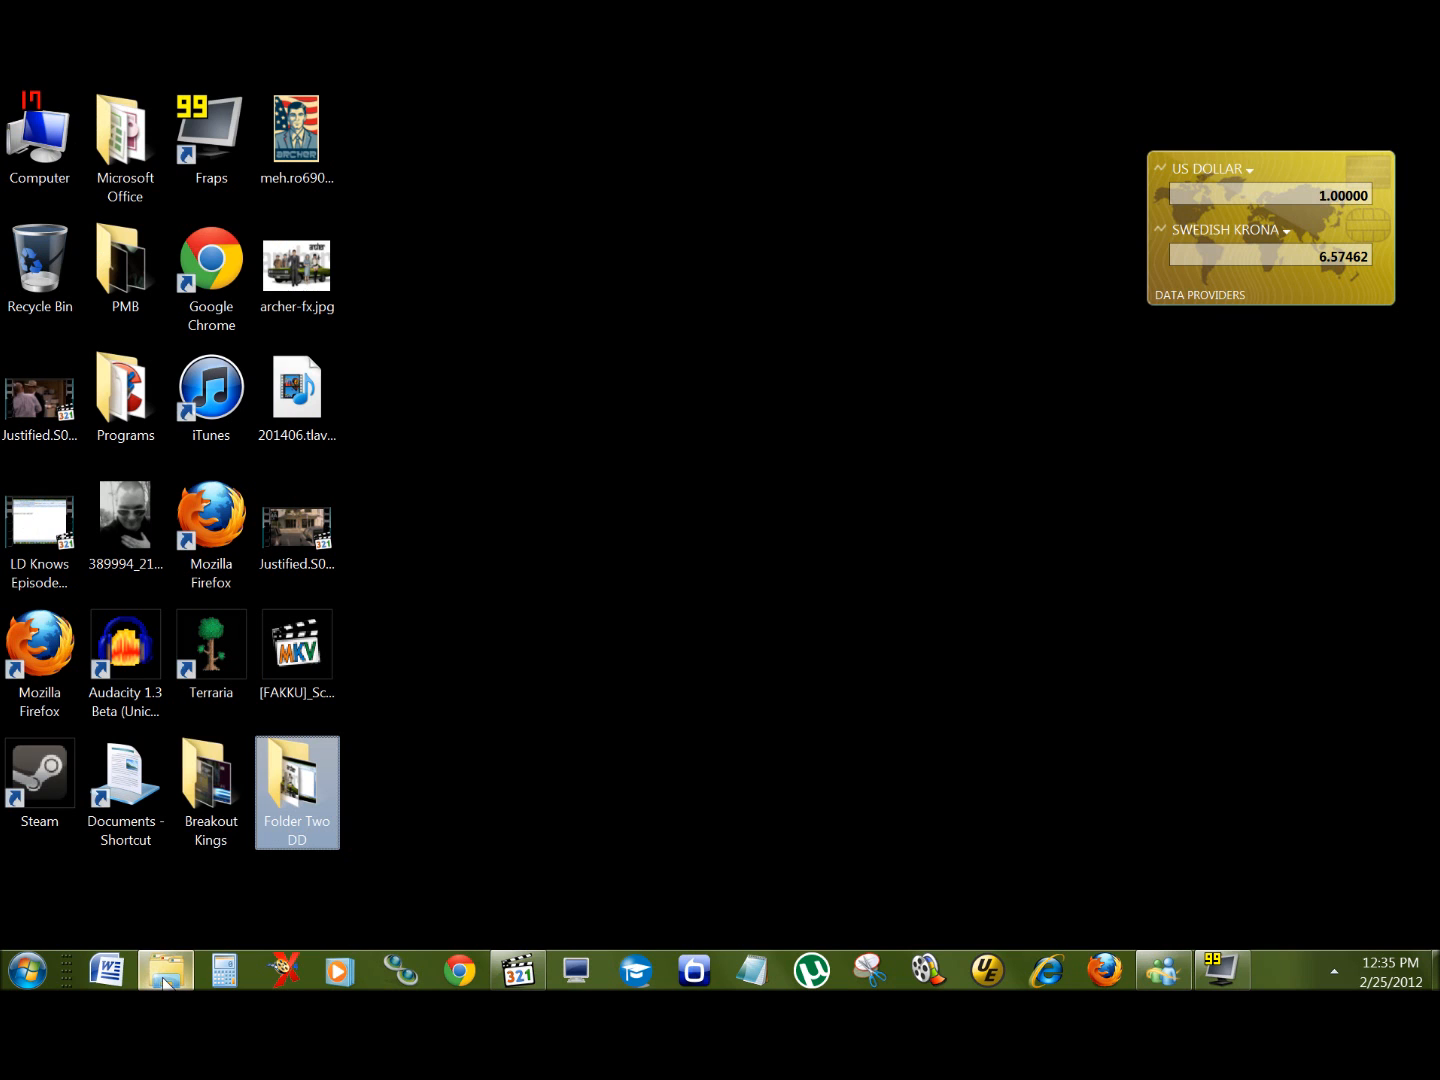
double_click(318, 789)
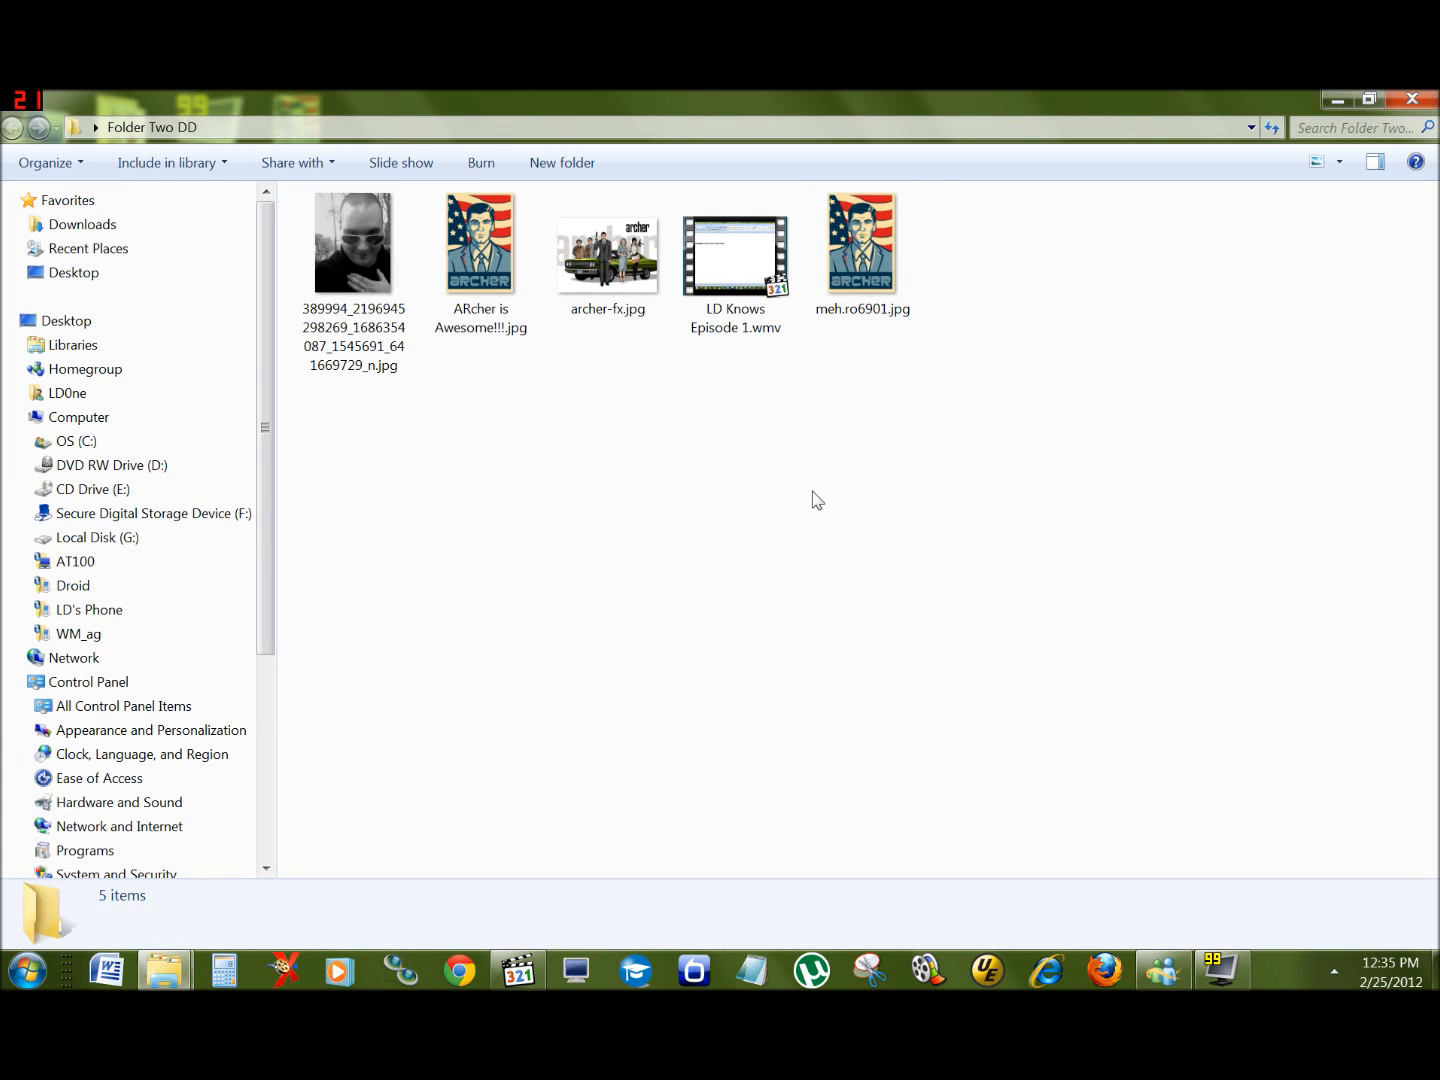
left_click(1420, 98)
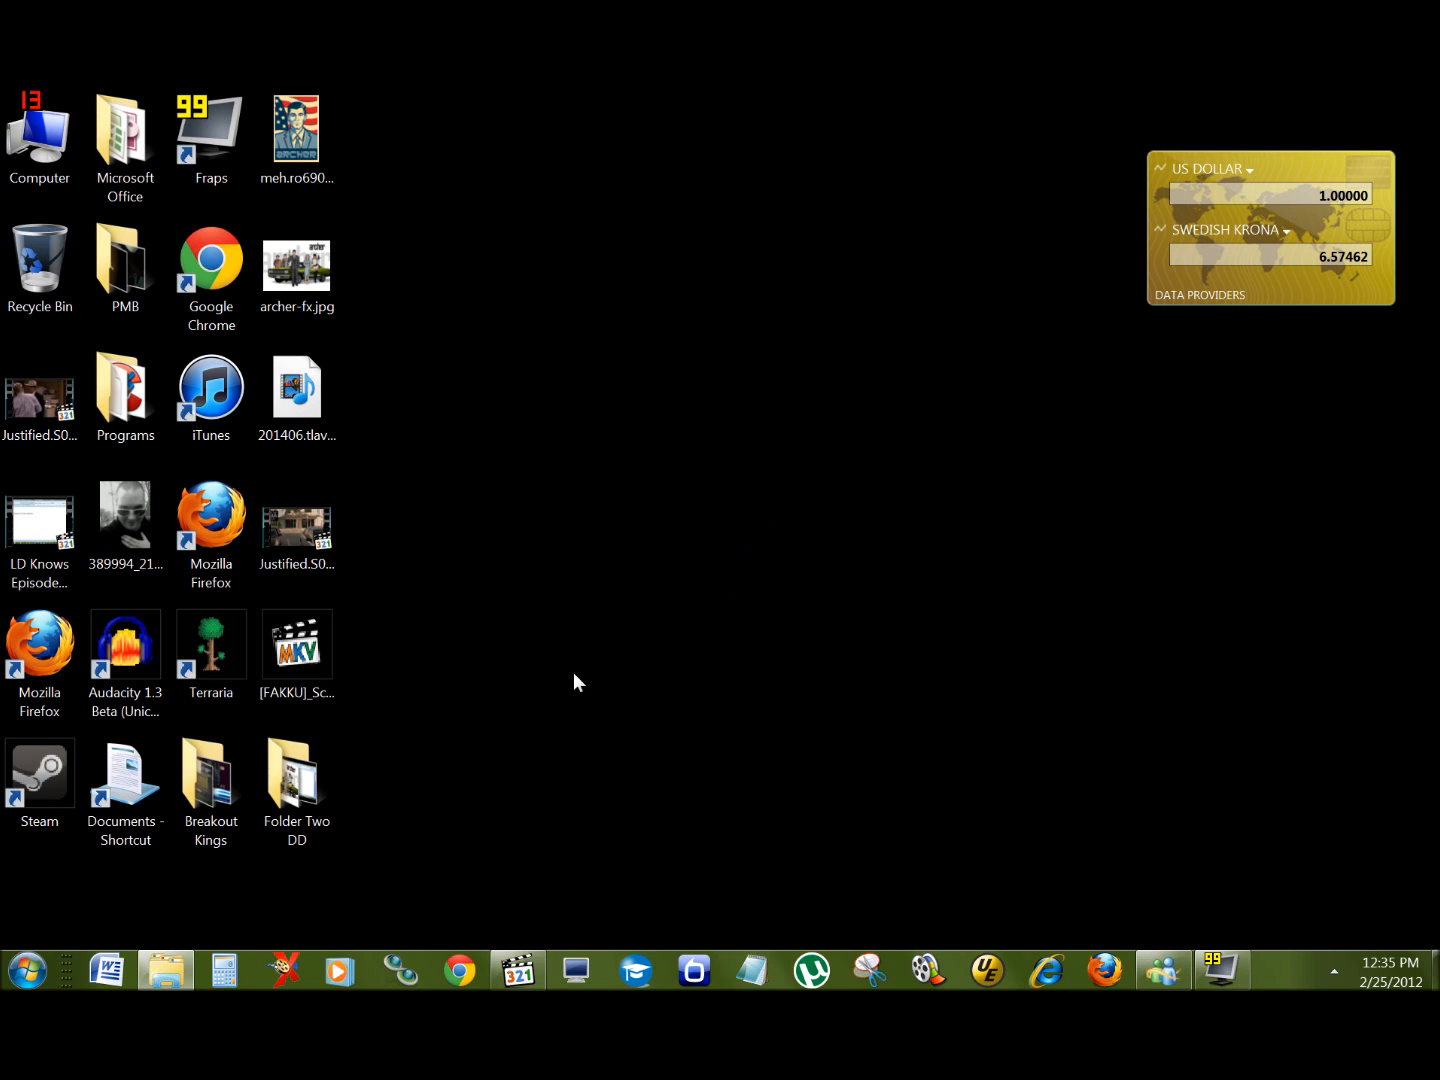
left_click(301, 815)
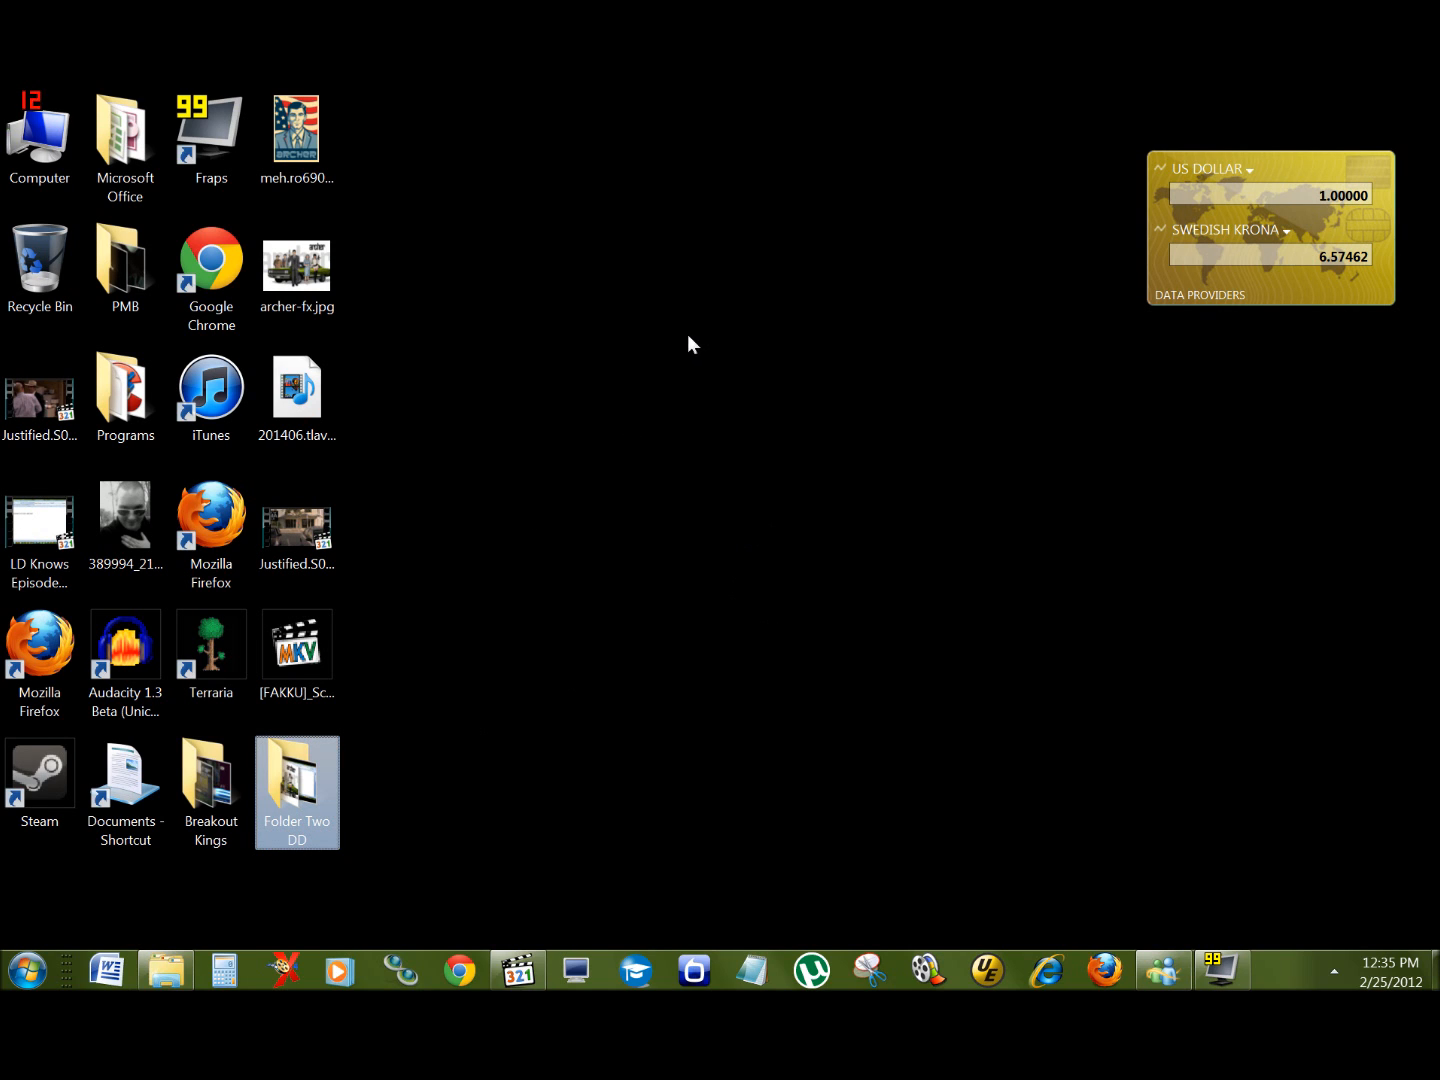